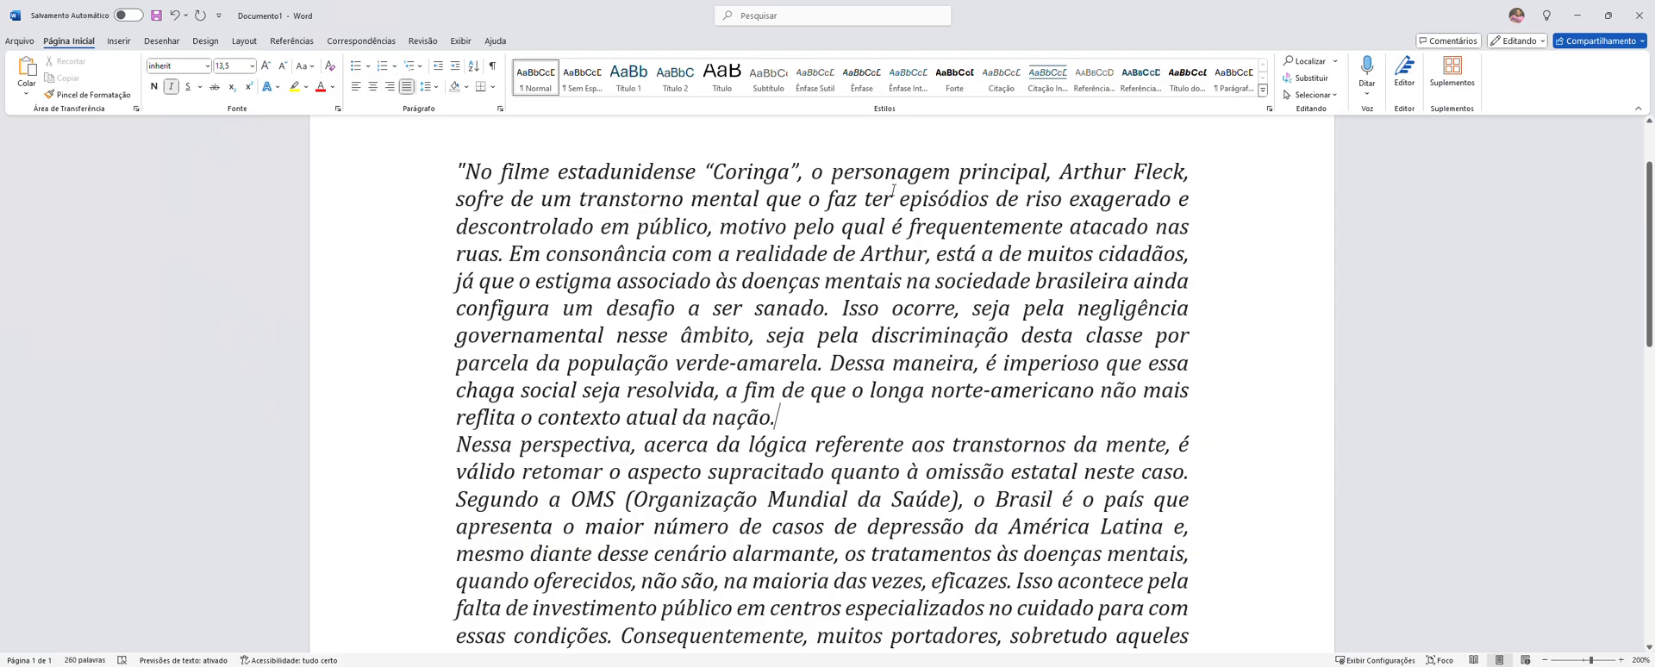
Examine the first paragraph's film reference, its thesis on mental illness stigma, and its arguments on government negligence and social discrimination
{"action": "left_click_drag", "start_coordinate": [458, 172], "coordinate": [501, 259]}
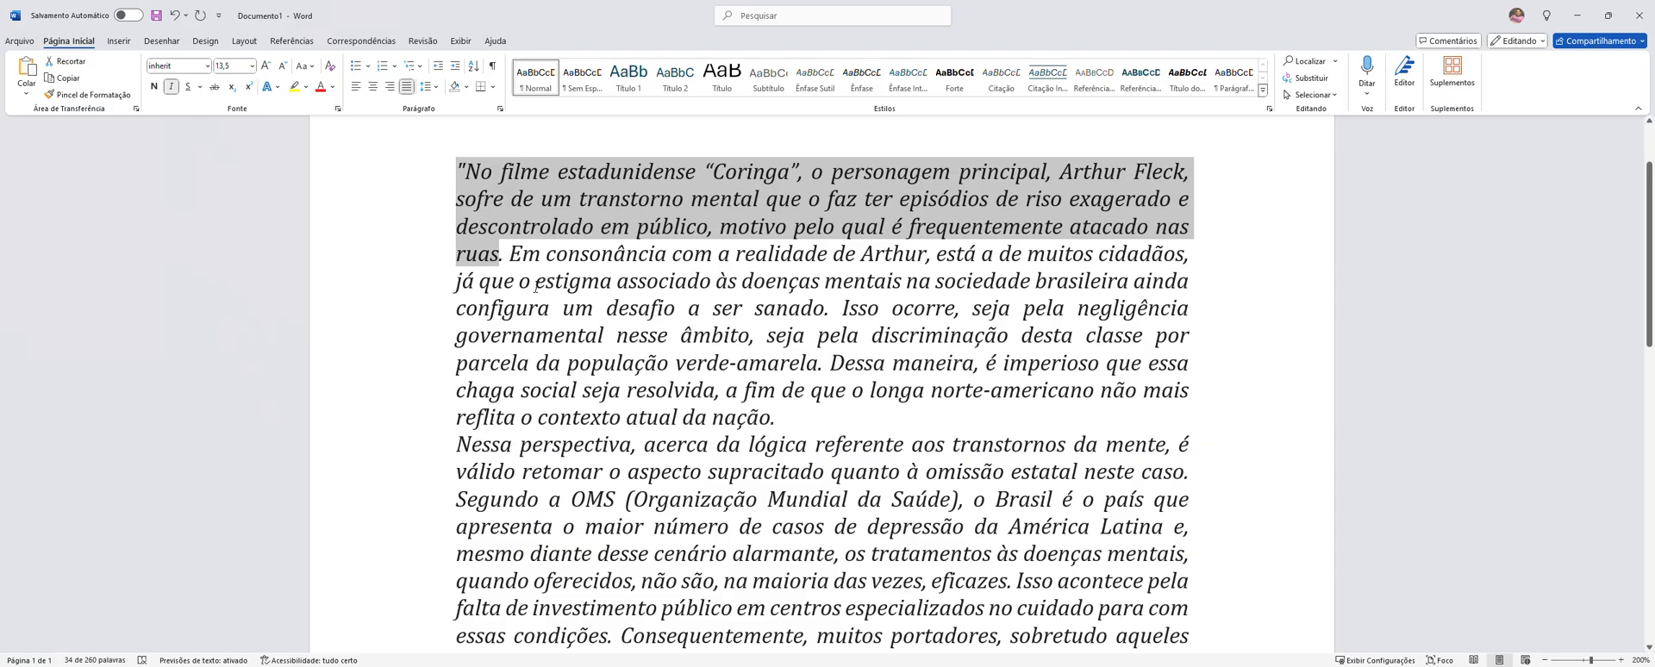
{"action": "left_click_drag", "start_coordinate": [519, 282], "coordinate": [840, 312]}
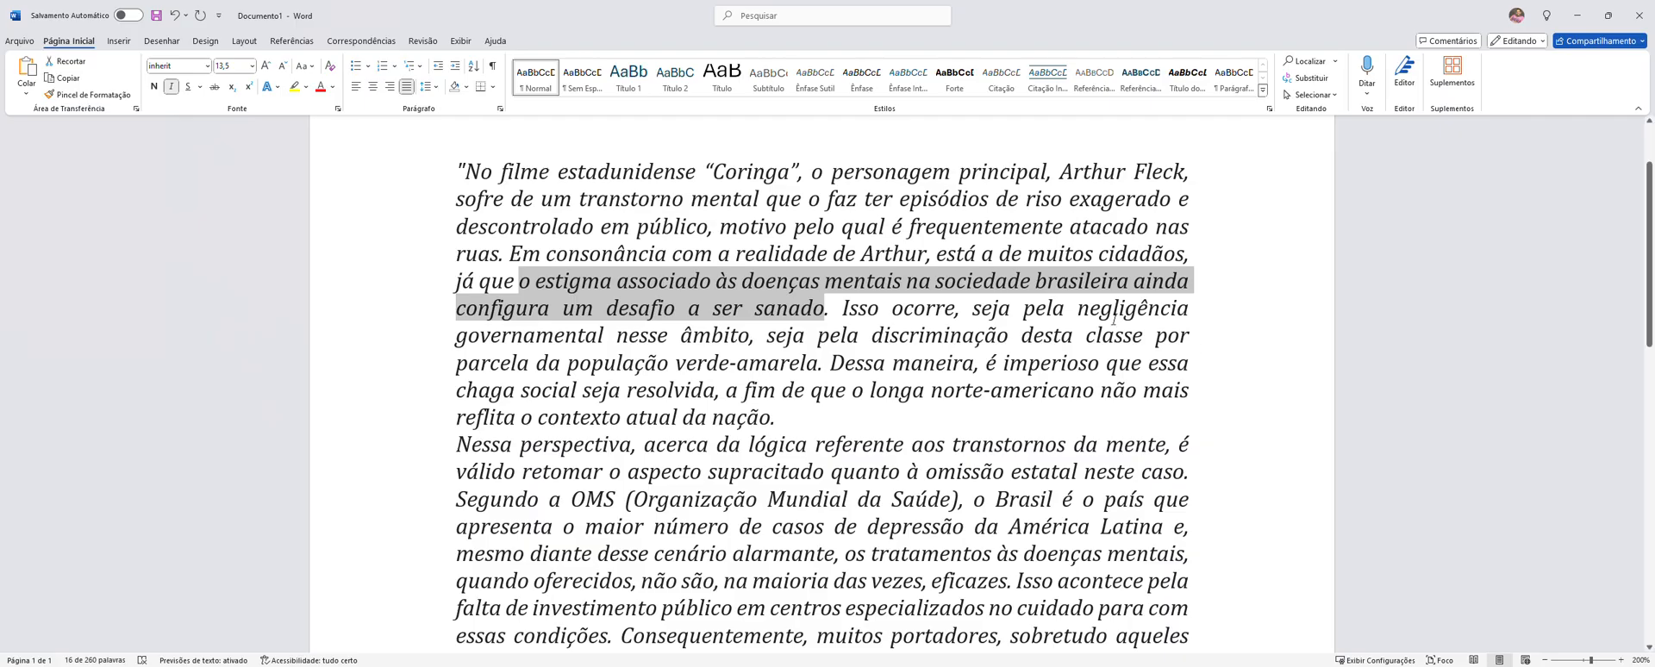
{"action": "left_click_drag", "start_coordinate": [1088, 313], "coordinate": [621, 351]}
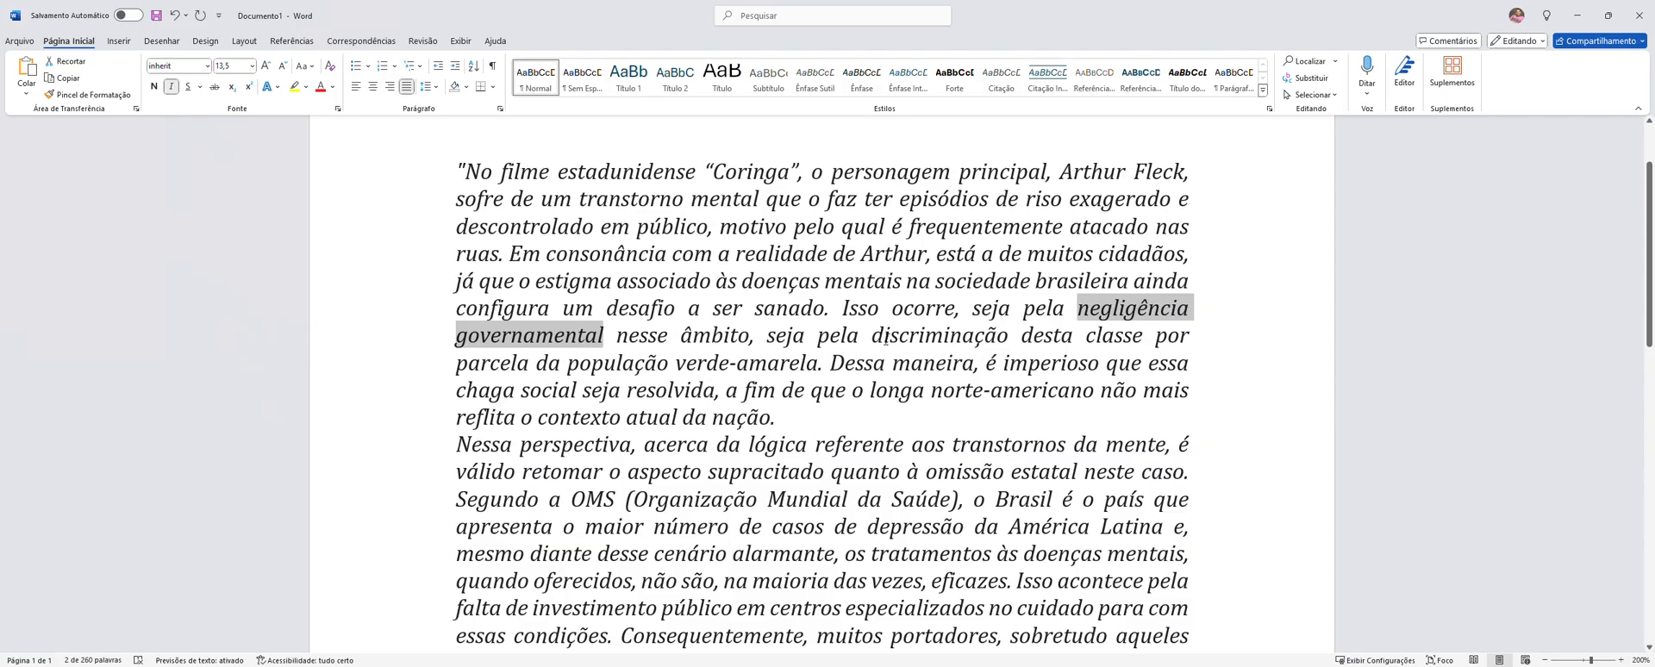
{"action": "left_click_drag", "start_coordinate": [885, 339], "coordinate": [1003, 341]}
{"action": "left_click_drag", "start_coordinate": [1108, 344], "coordinate": [825, 370]}
{"action": "left_click", "coordinate": [871, 433]}
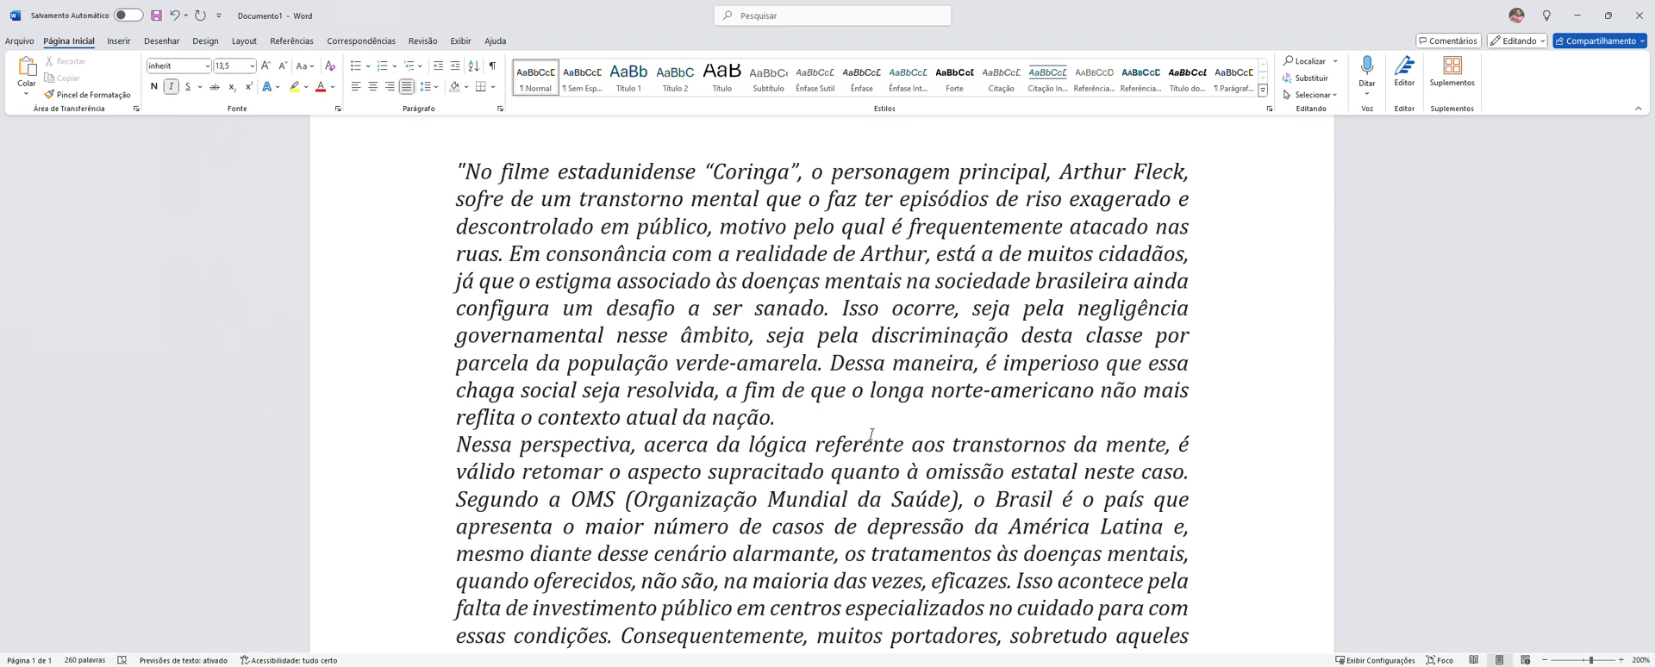
Highlight in turquoise "Nessa perspectiva, acerca da lógica referente a" and "é válido retomar o aspecto supracitado quanto à omissão estatal neste caso"
{"action": "scroll", "coordinate": [871, 434], "scroll_direction": "down", "scroll_amount": 1}
{"action": "scroll", "coordinate": [871, 434], "scroll_direction": "down", "scroll_amount": 1}
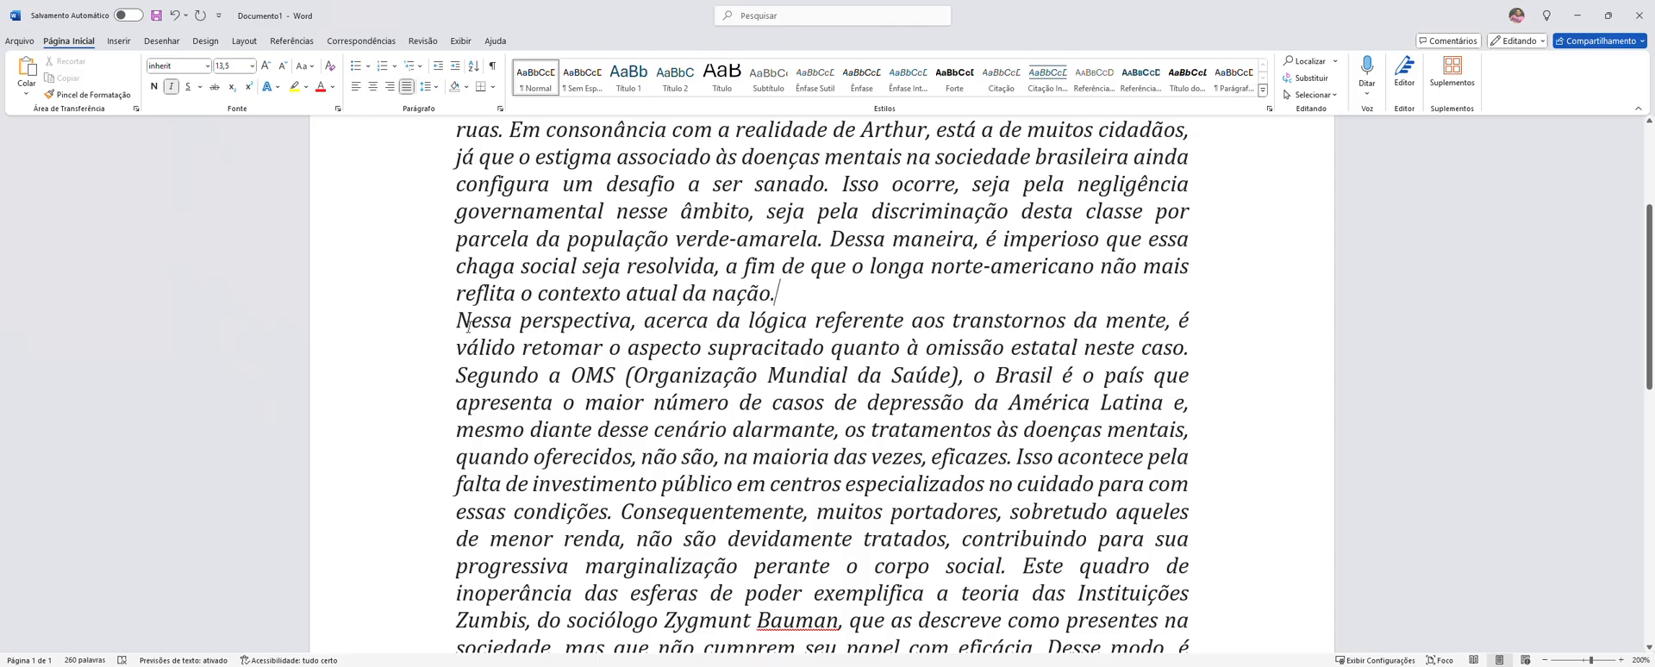
{"action": "left_click_drag", "start_coordinate": [467, 325], "coordinate": [934, 328]}
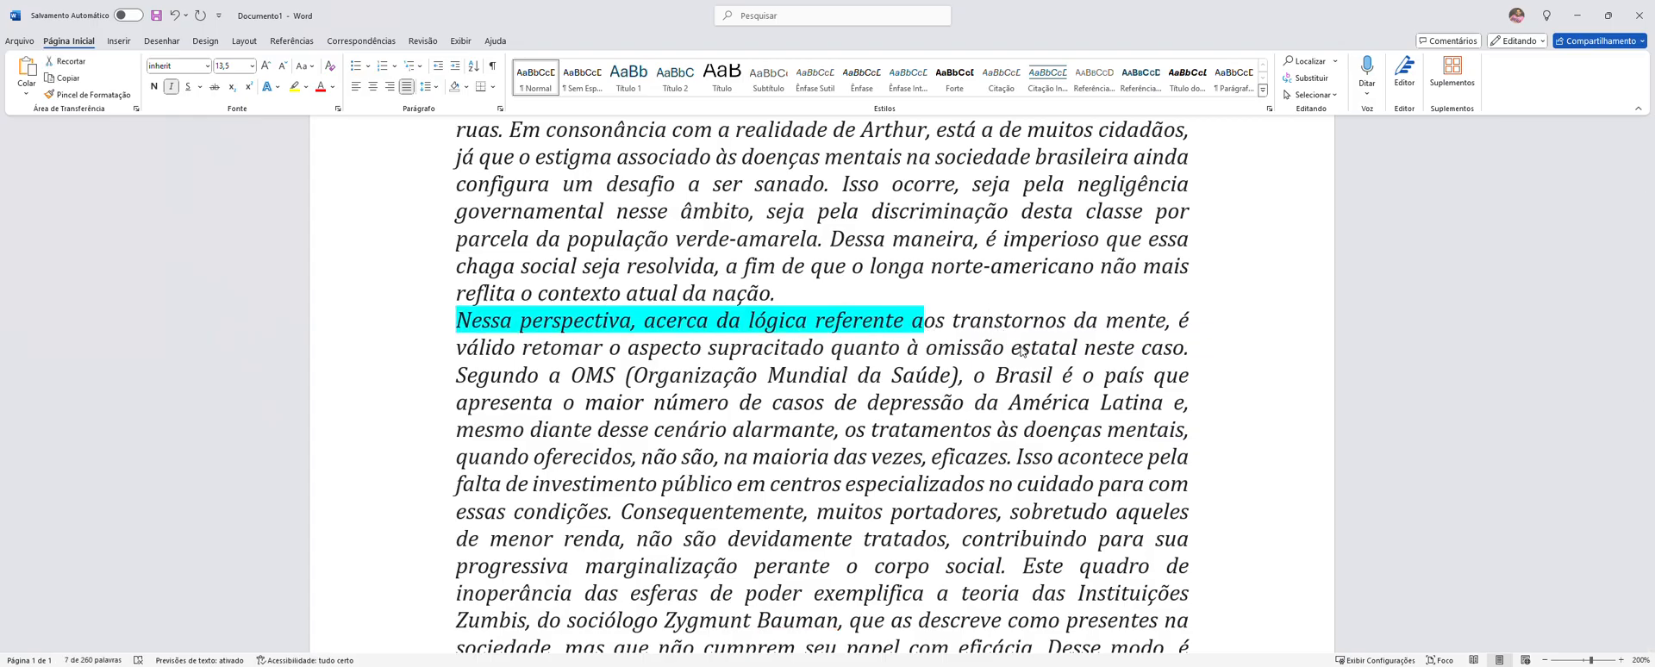
{"action": "left_click", "coordinate": [998, 326]}
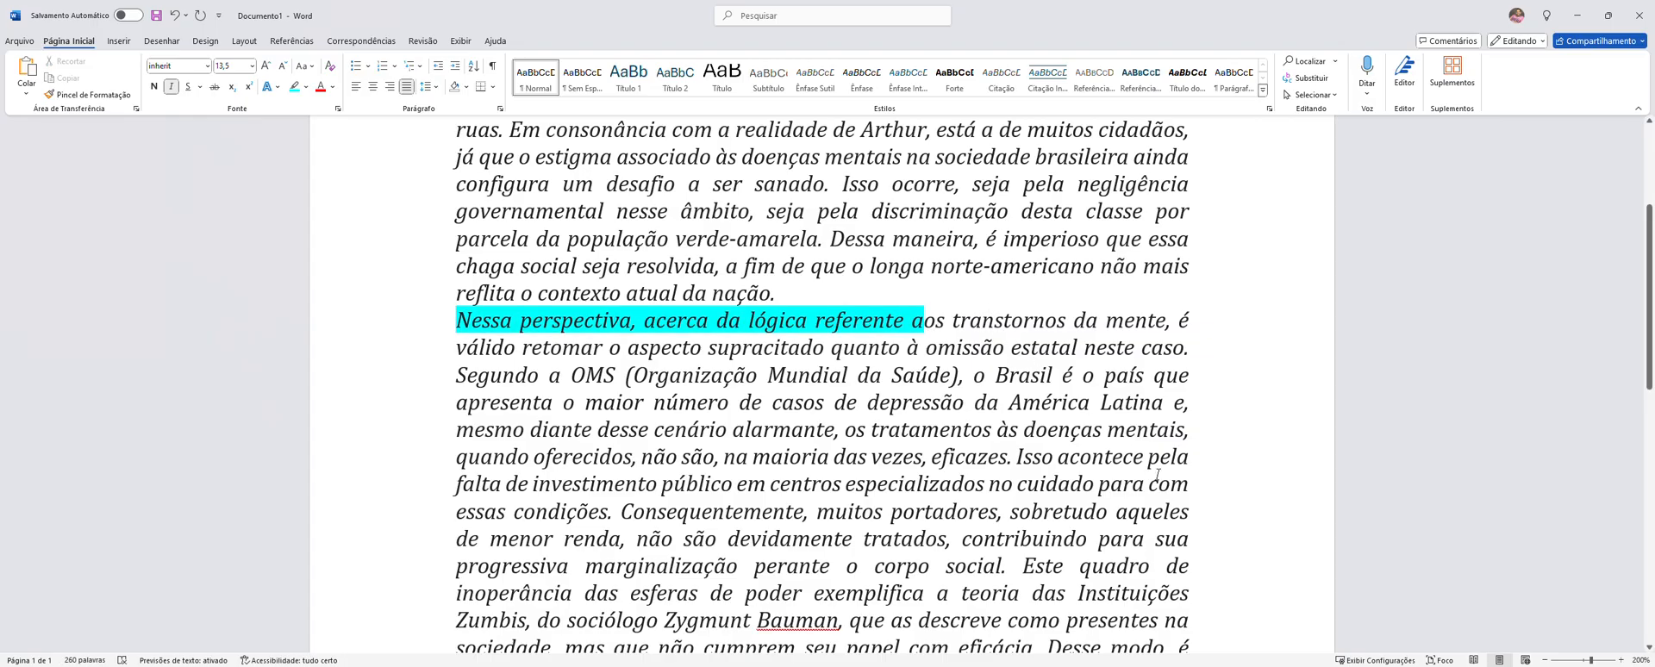
{"action": "left_click", "coordinate": [1233, 459]}
{"action": "left_click_drag", "start_coordinate": [1196, 324], "coordinate": [1180, 351]}
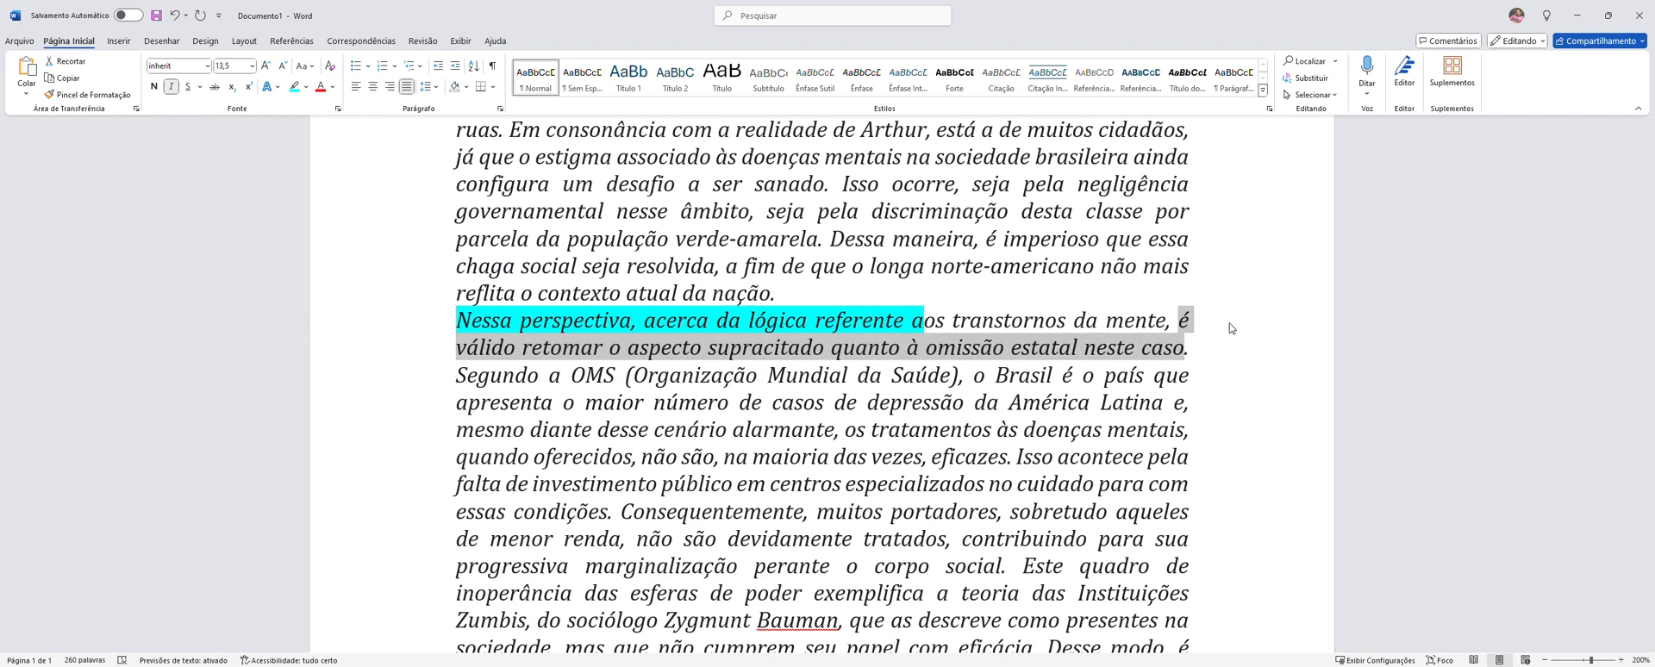
{"action": "left_click", "coordinate": [1263, 490]}
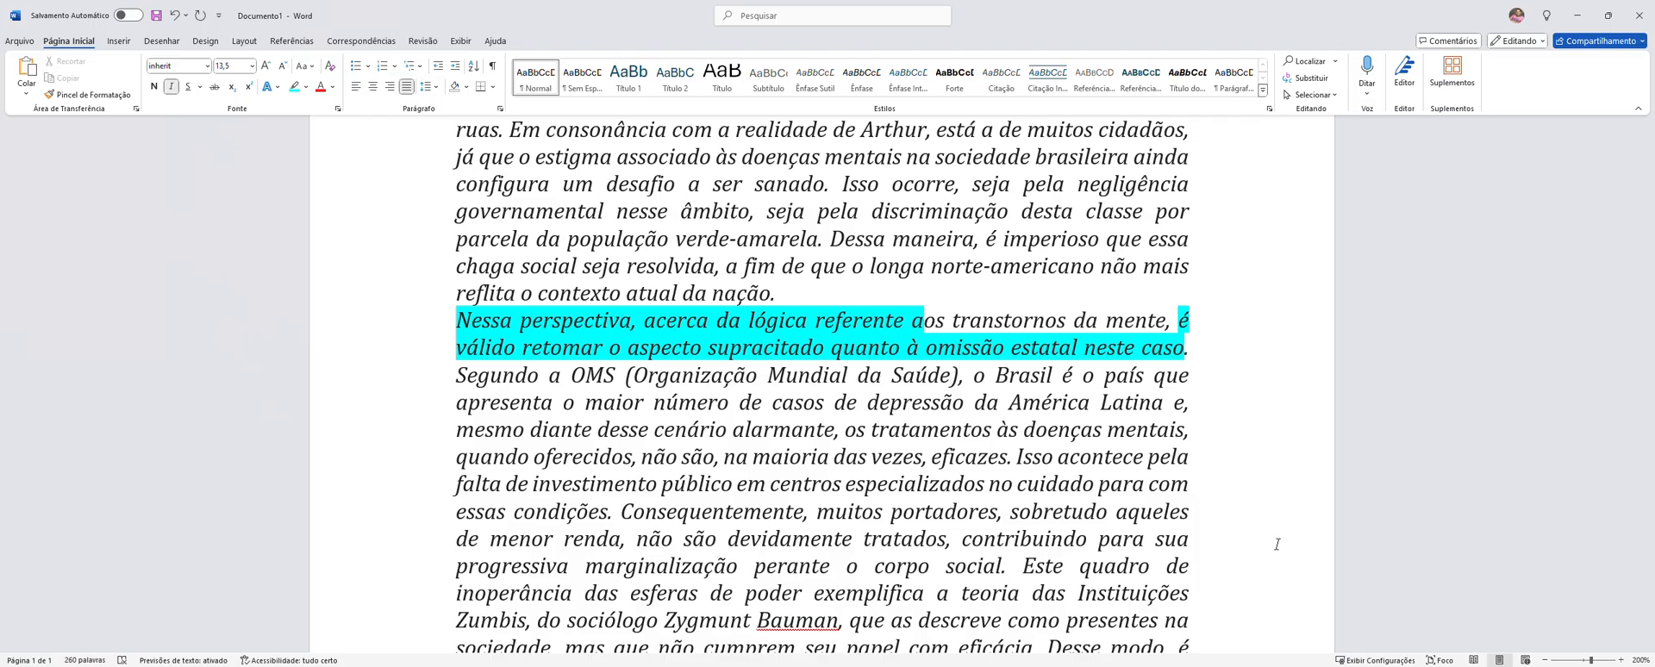
Highlight in turquoise the end of the second paragraph, from "Este quadro de inoperância" through "essa problemática seja revertida."
{"action": "scroll", "coordinate": [1273, 541], "scroll_direction": "down", "scroll_amount": 1}
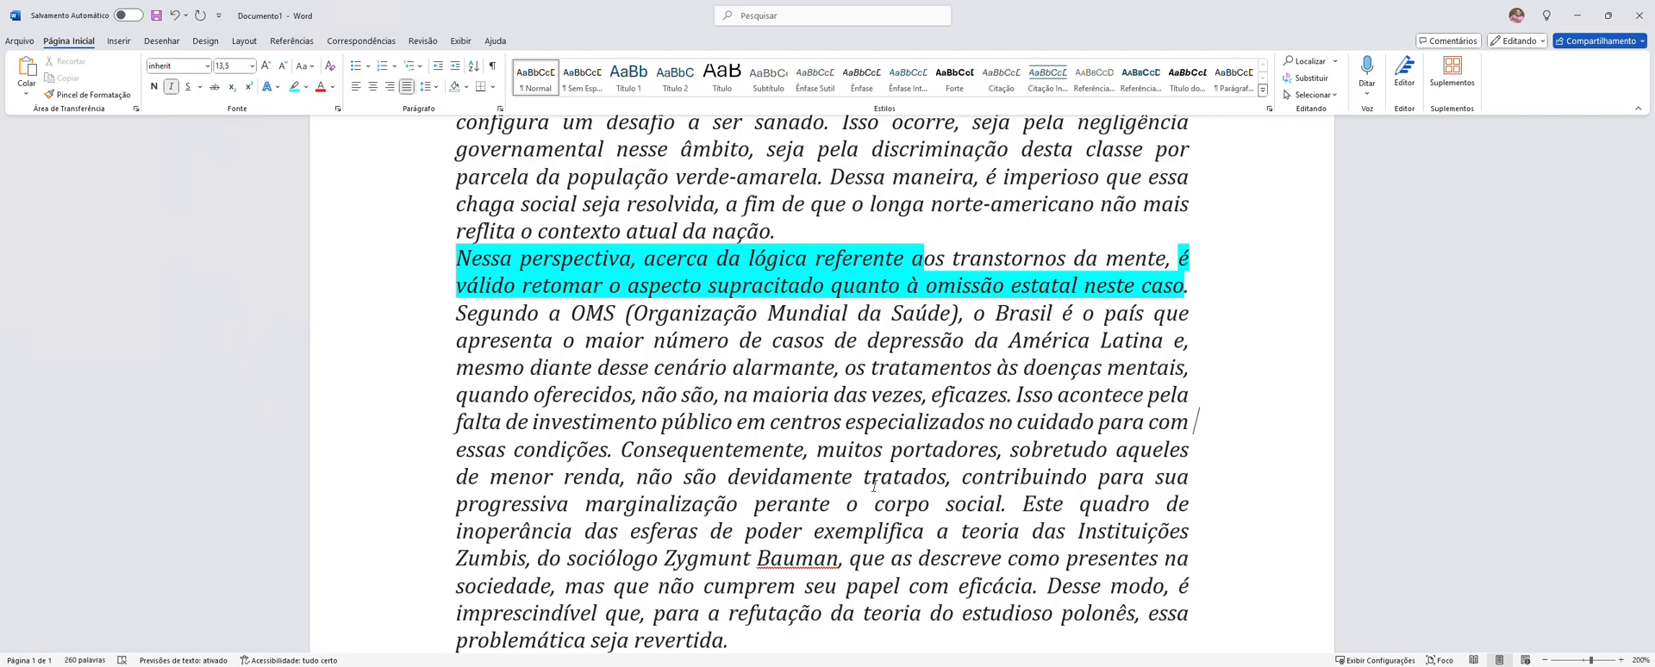
{"action": "scroll", "coordinate": [881, 480], "scroll_direction": "down", "scroll_amount": 1}
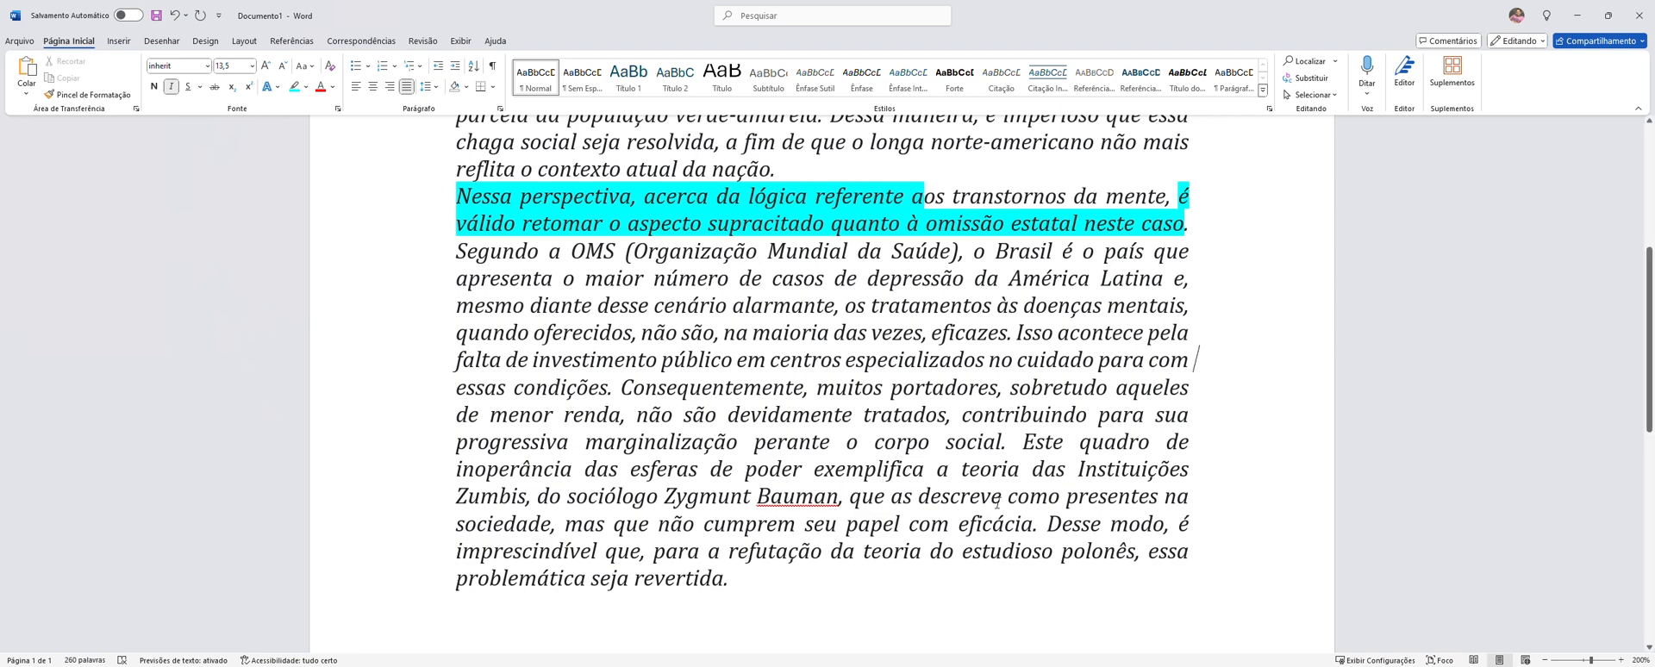
{"action": "left_click_drag", "start_coordinate": [1024, 443], "coordinate": [739, 593]}
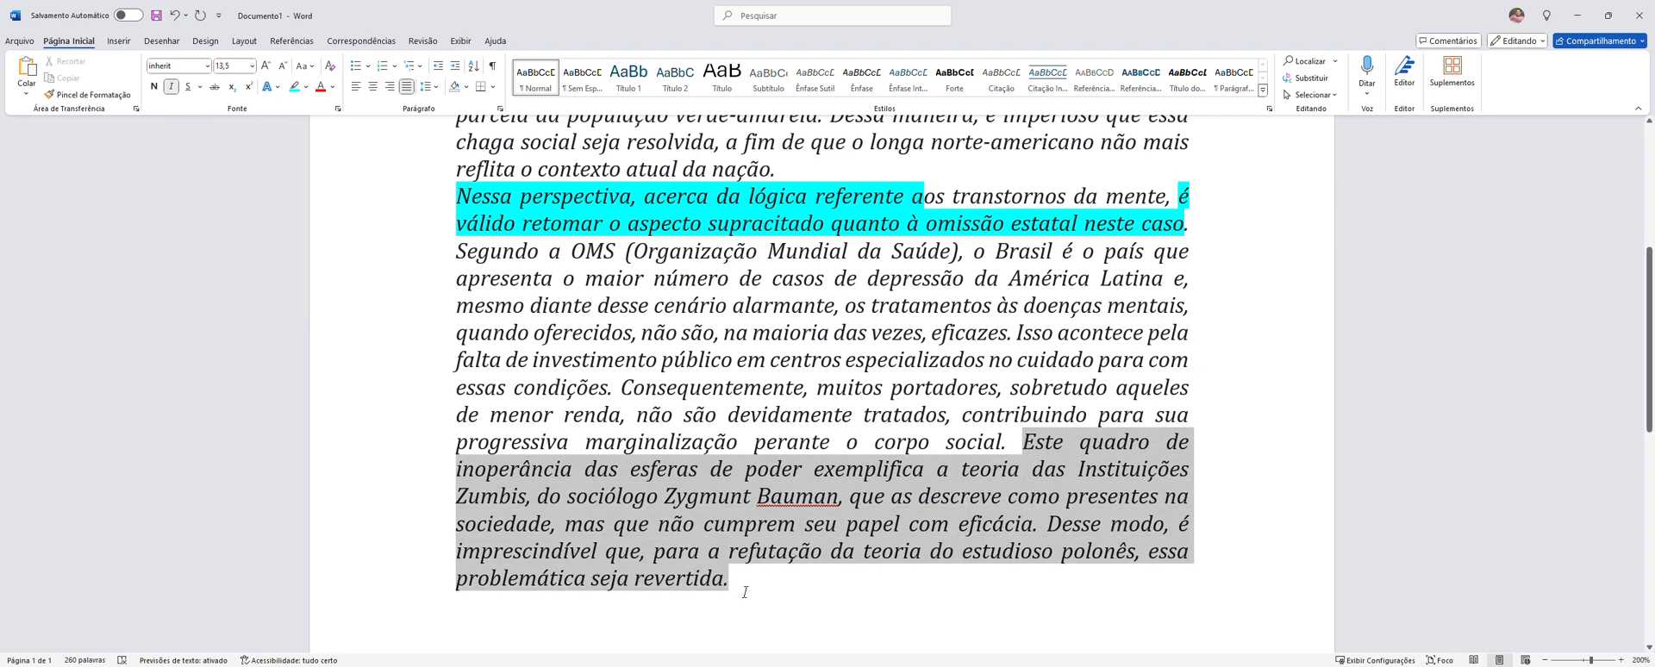
{"action": "key", "text": "ctrl+alt+h"}
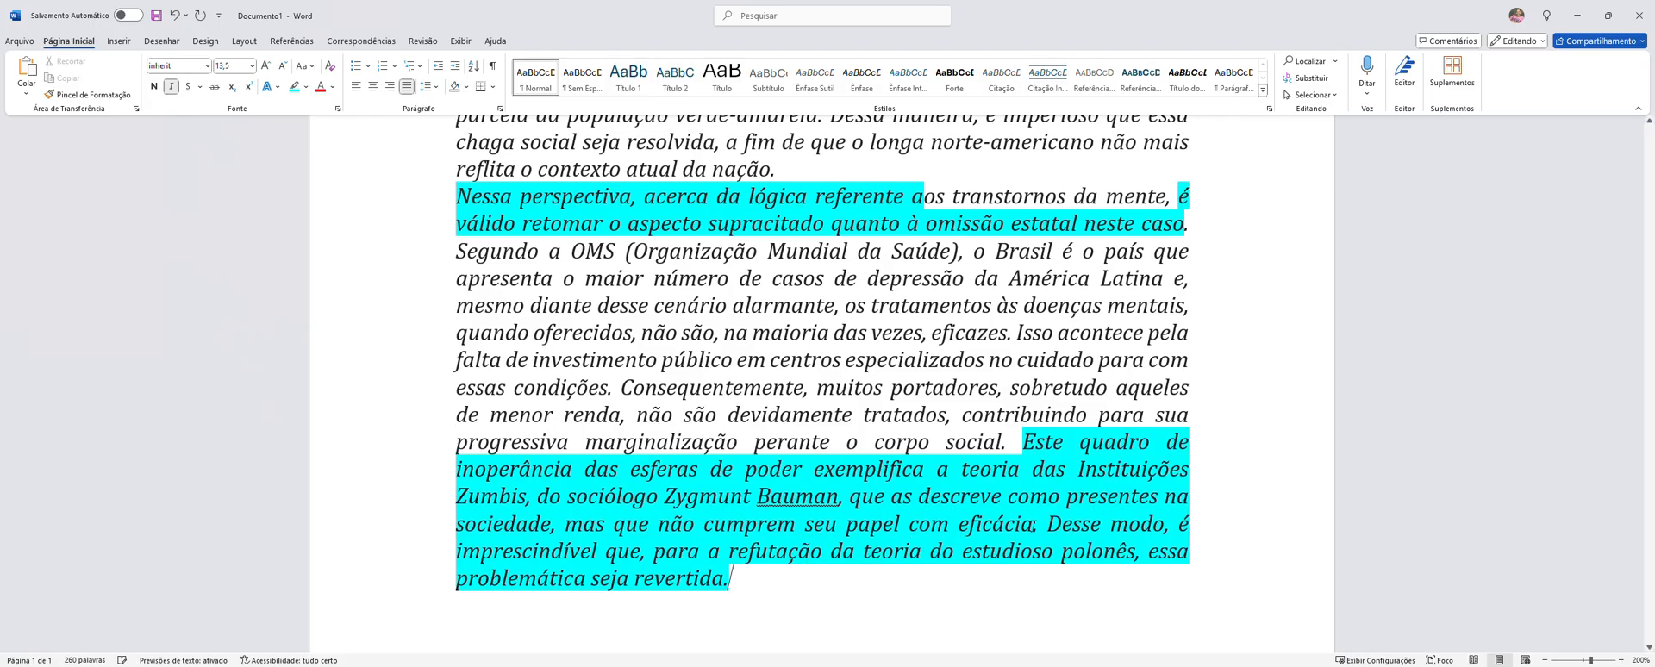
{"action": "left_click", "coordinate": [1265, 464]}
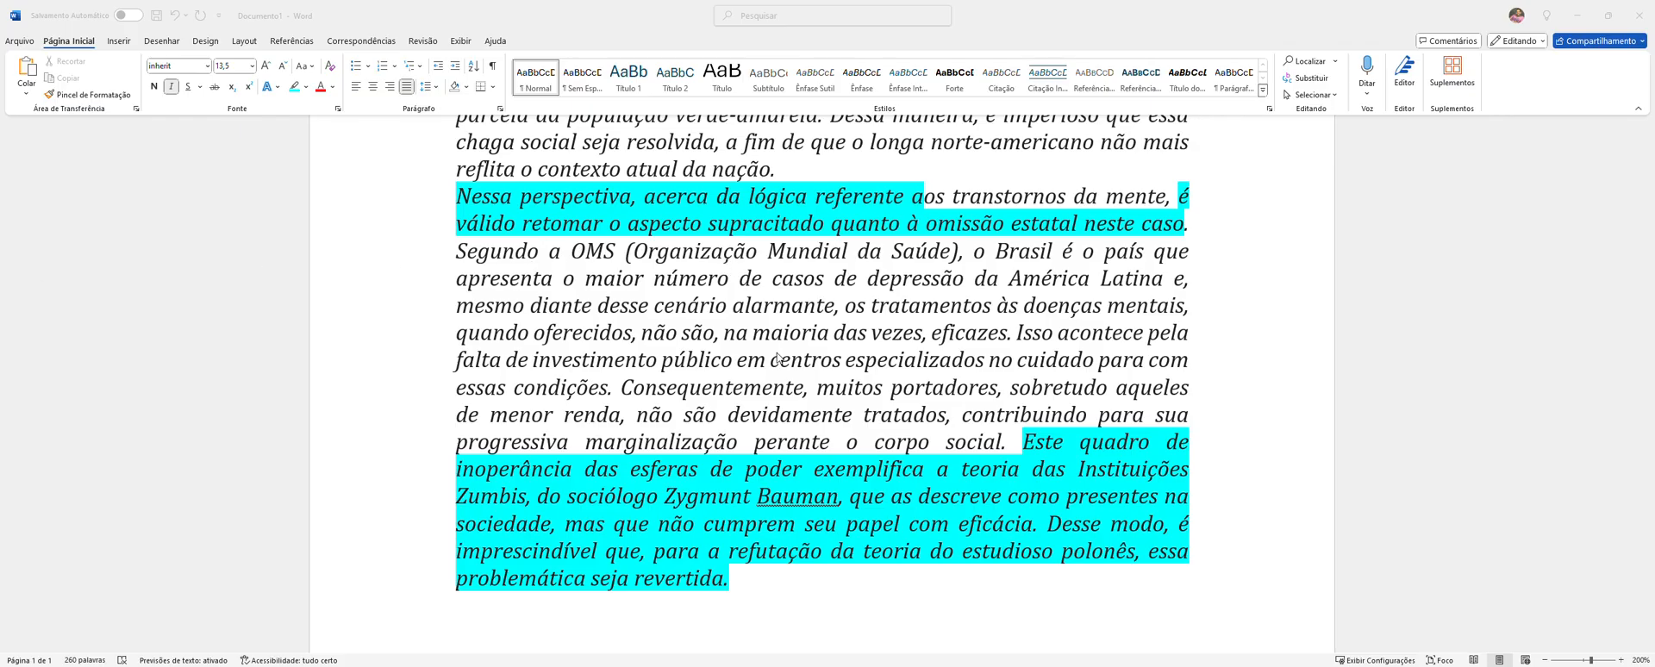
Insert three blank lines before the paragraph beginning "Nessa perspectiva"
{"action": "left_click", "coordinate": [452, 197]}
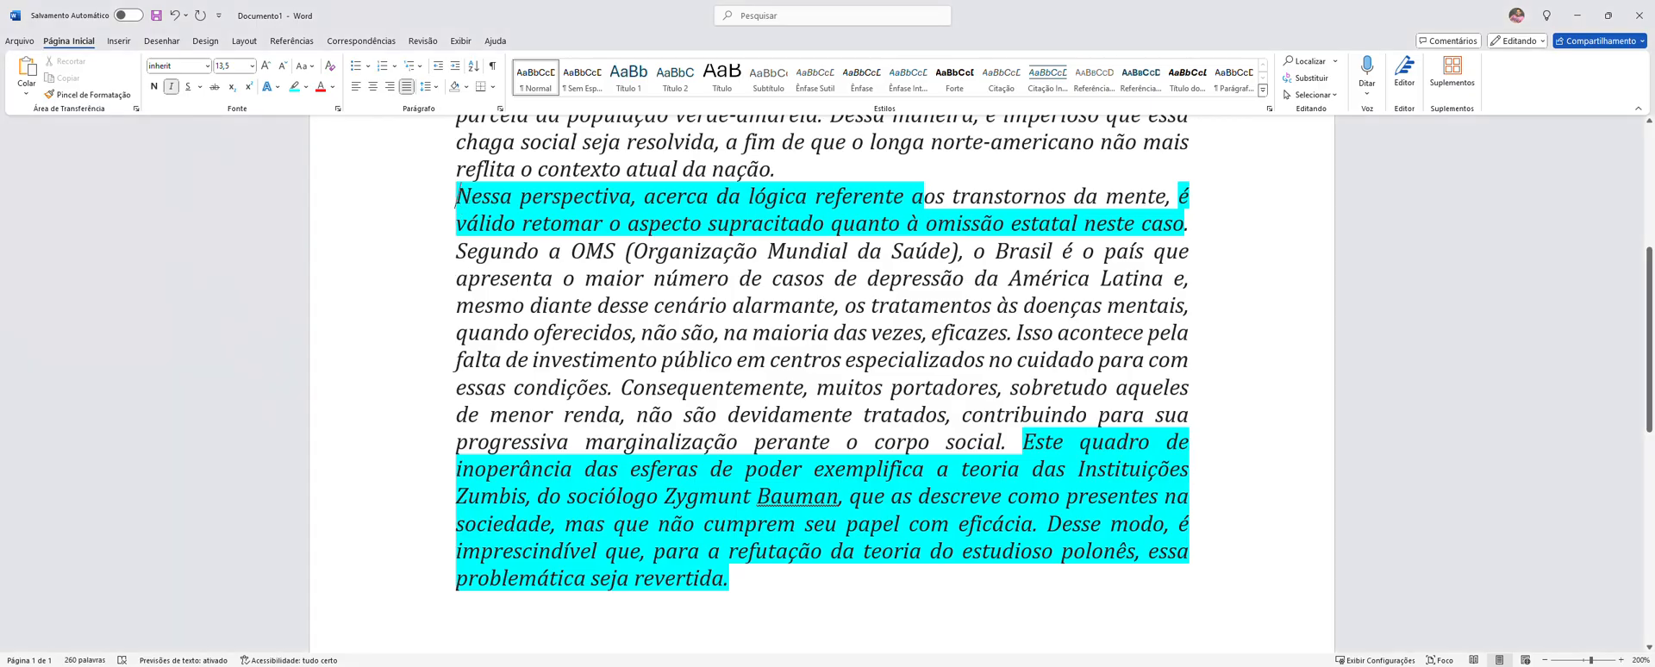
{"action": "key", "text": "Return"}
{"action": "key", "text": "Return"}
{"action": "key", "text": "Return"}
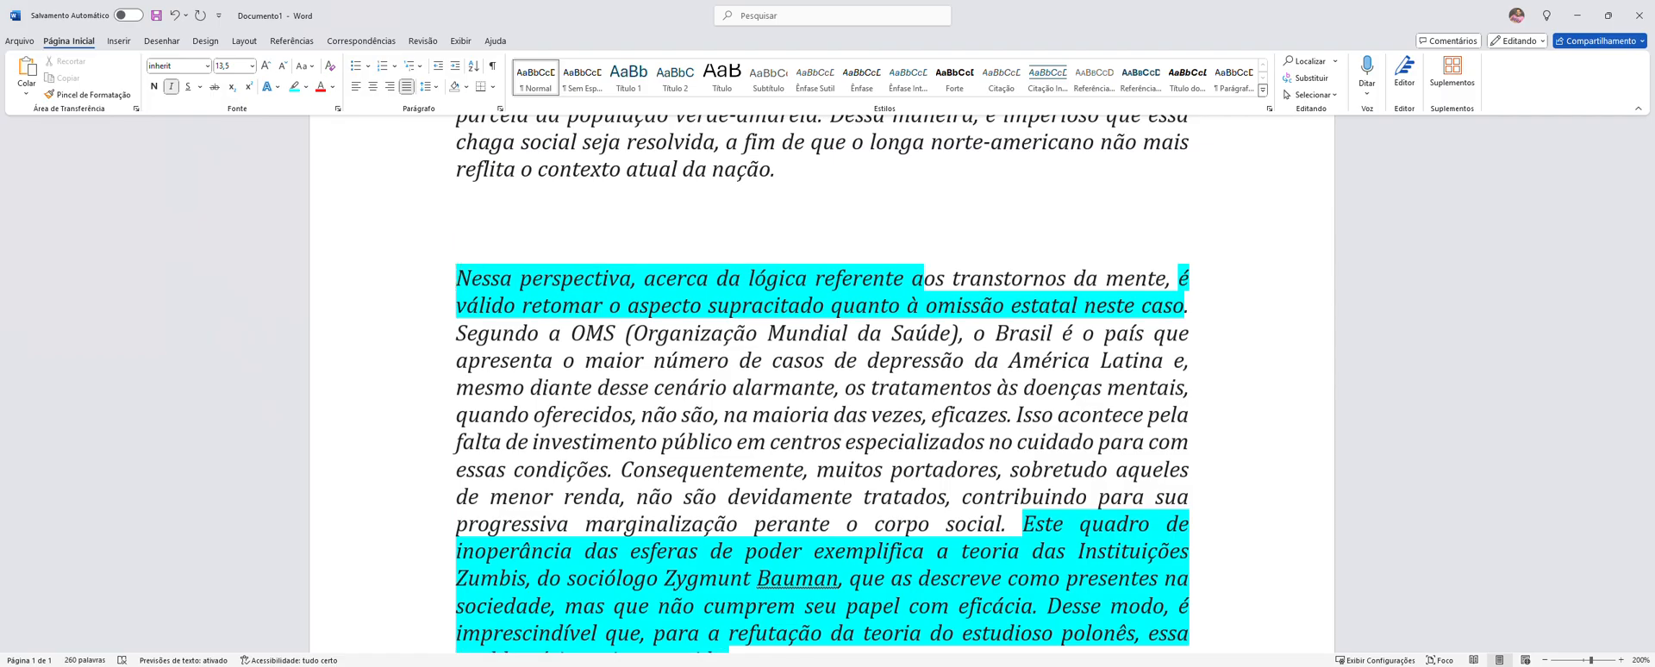
Write the theme "A crise hídrica e seus impactos na geração de energia no Brasil" on the middle blank line between the two paragraphs
{"action": "key", "text": "Up"}
{"action": "type", "text": "A cr"}
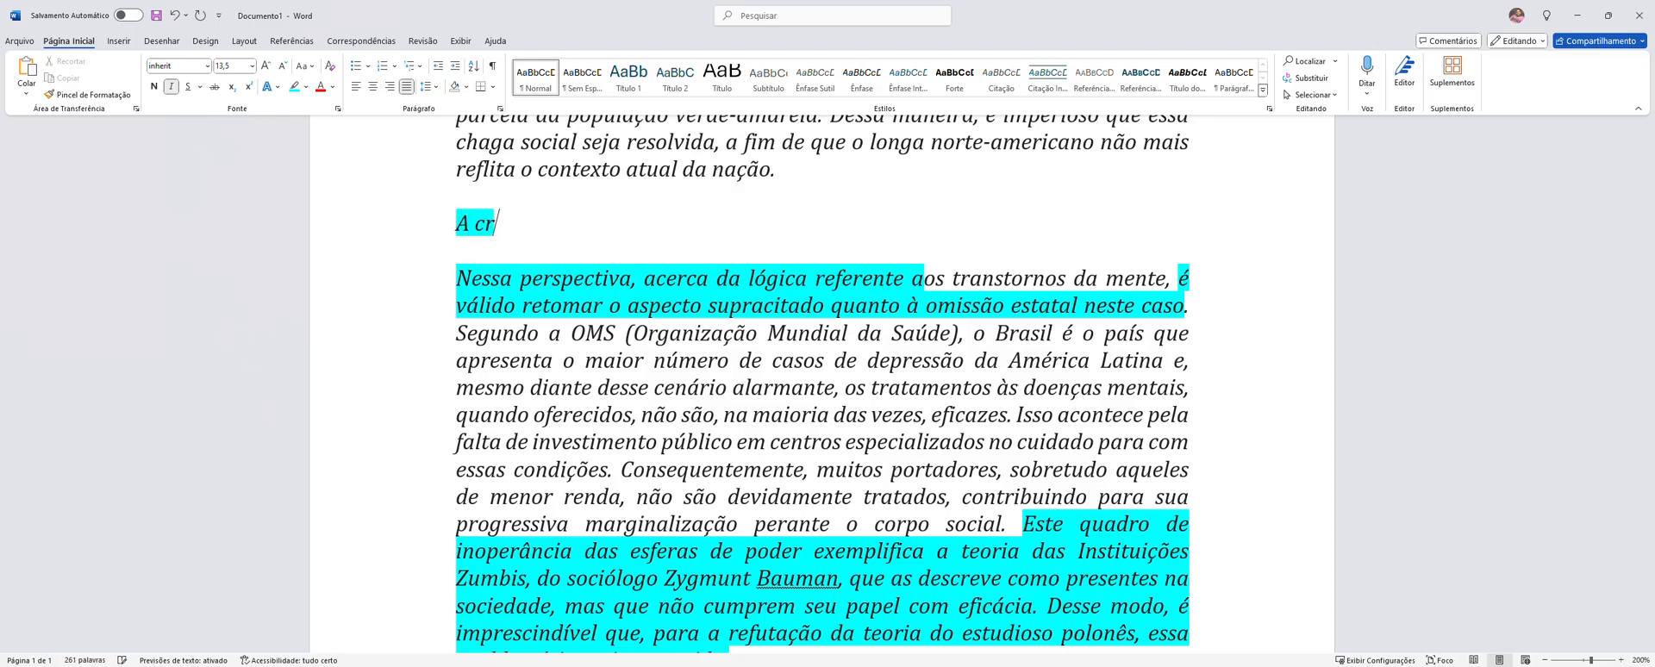
{"action": "type", "text": "ise hídri"}
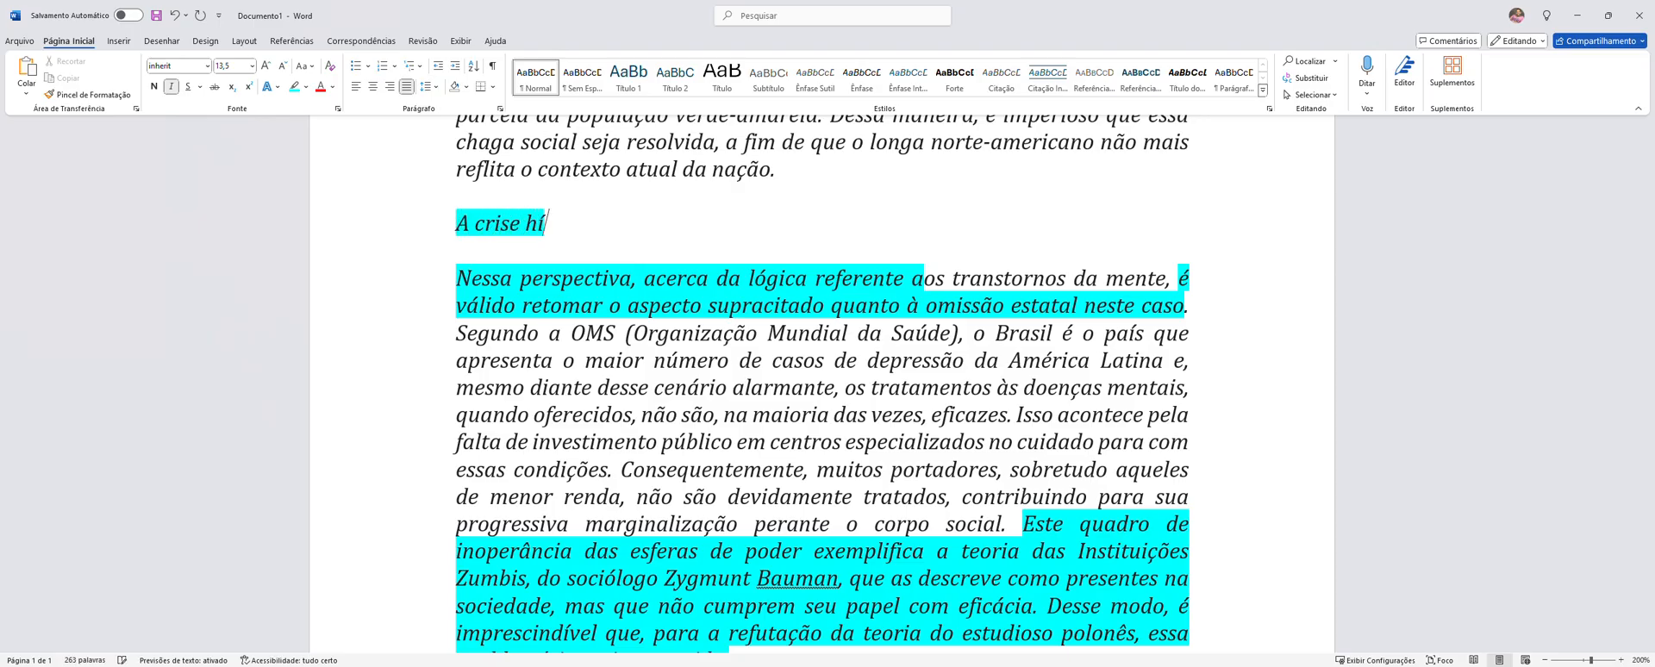
{"action": "type", "text": "se"}
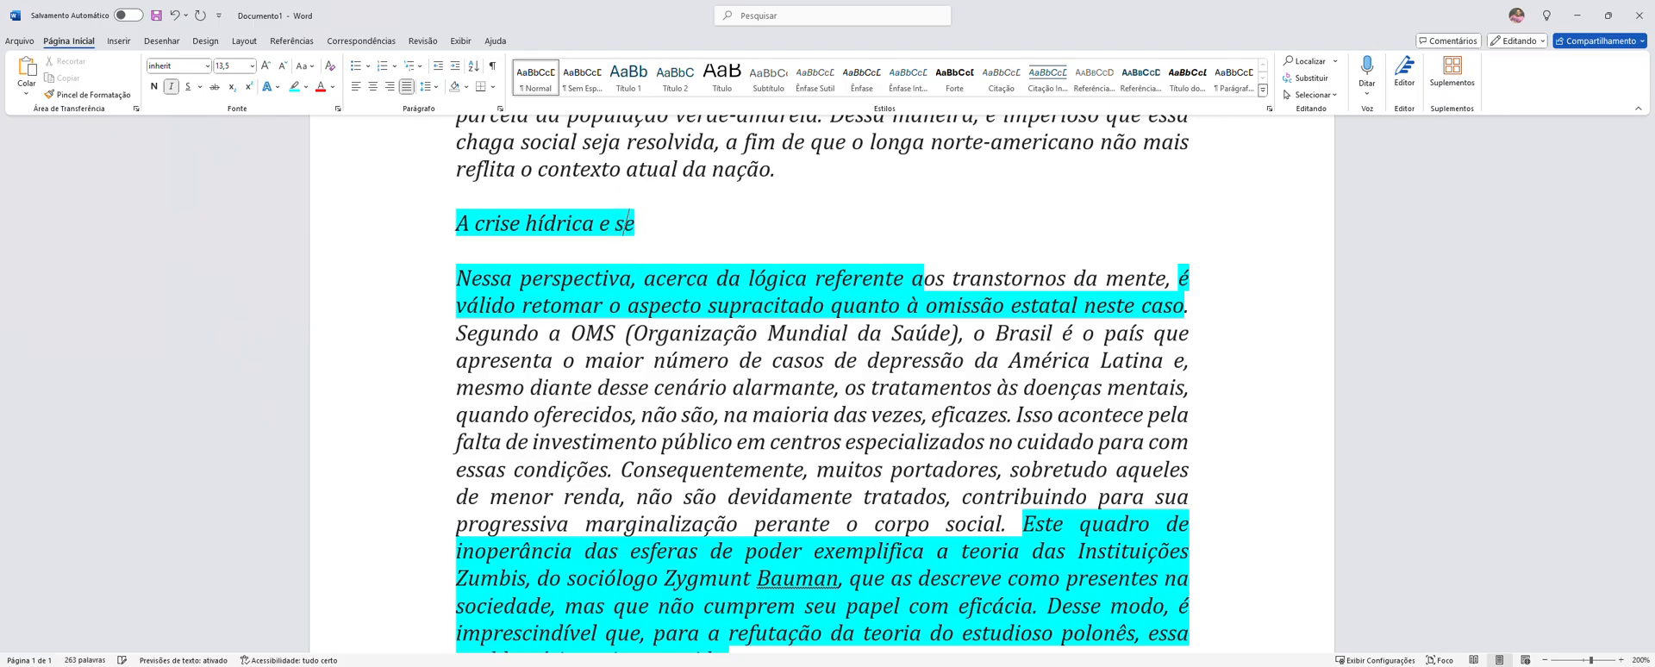
{"action": "type", "text": "us impactos "}
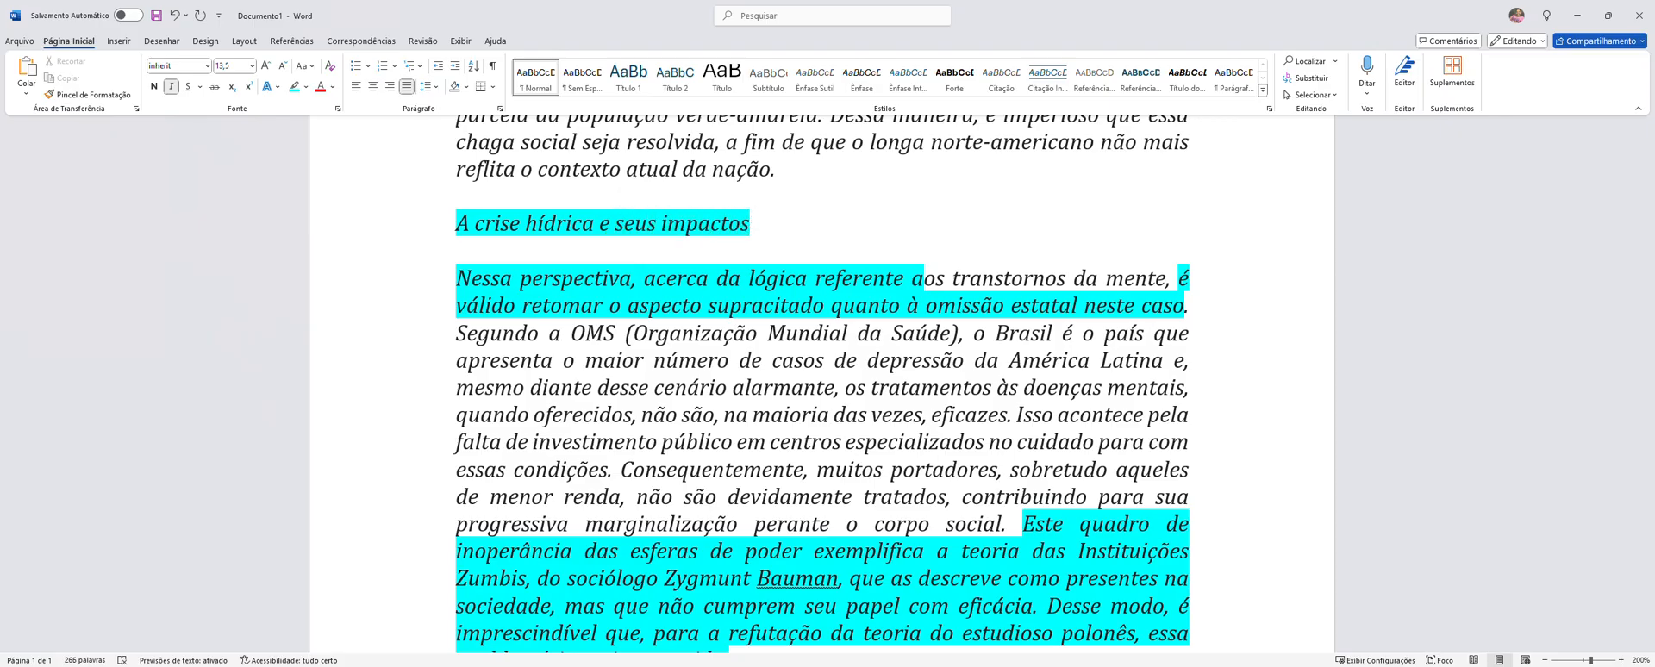
{"action": "type", "text": "na gera"}
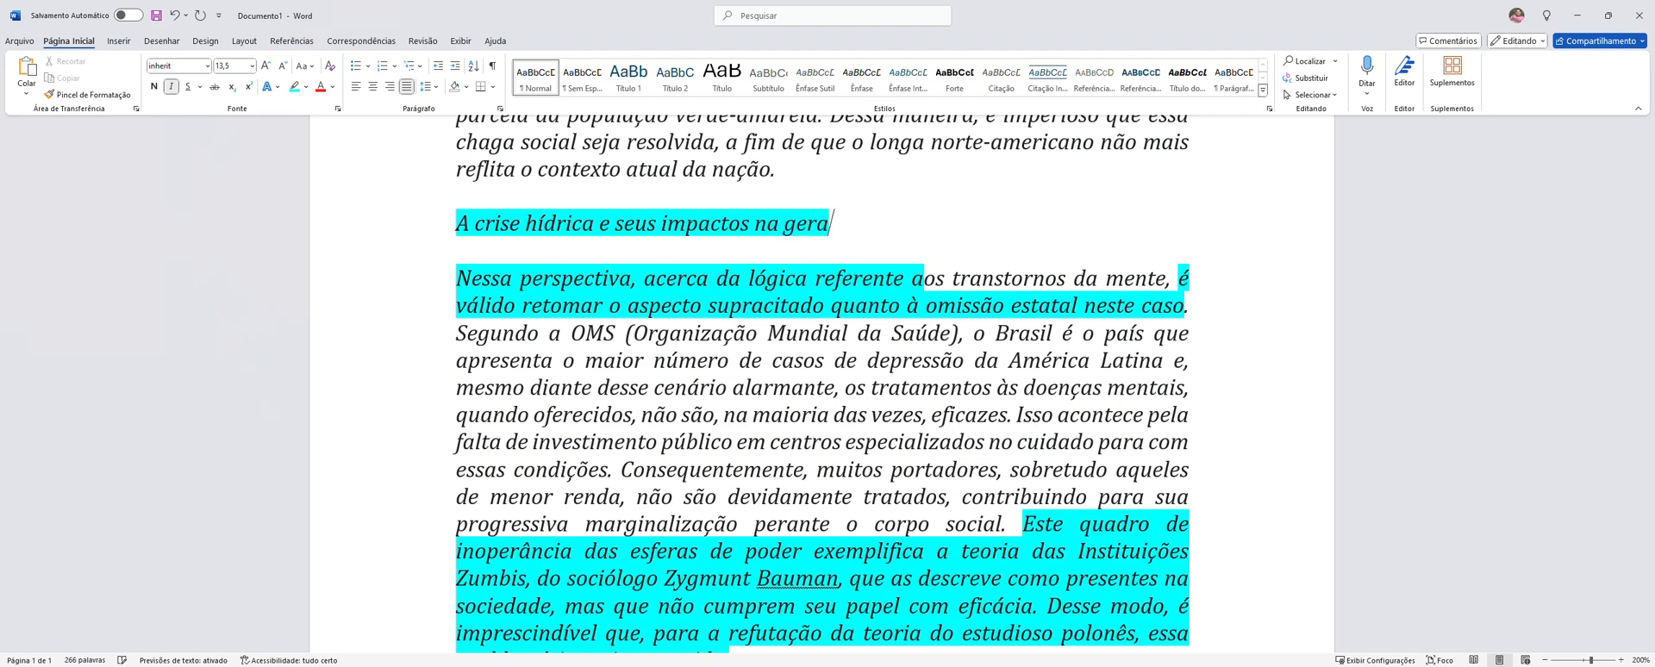
{"action": "type", "text": "ção de en"}
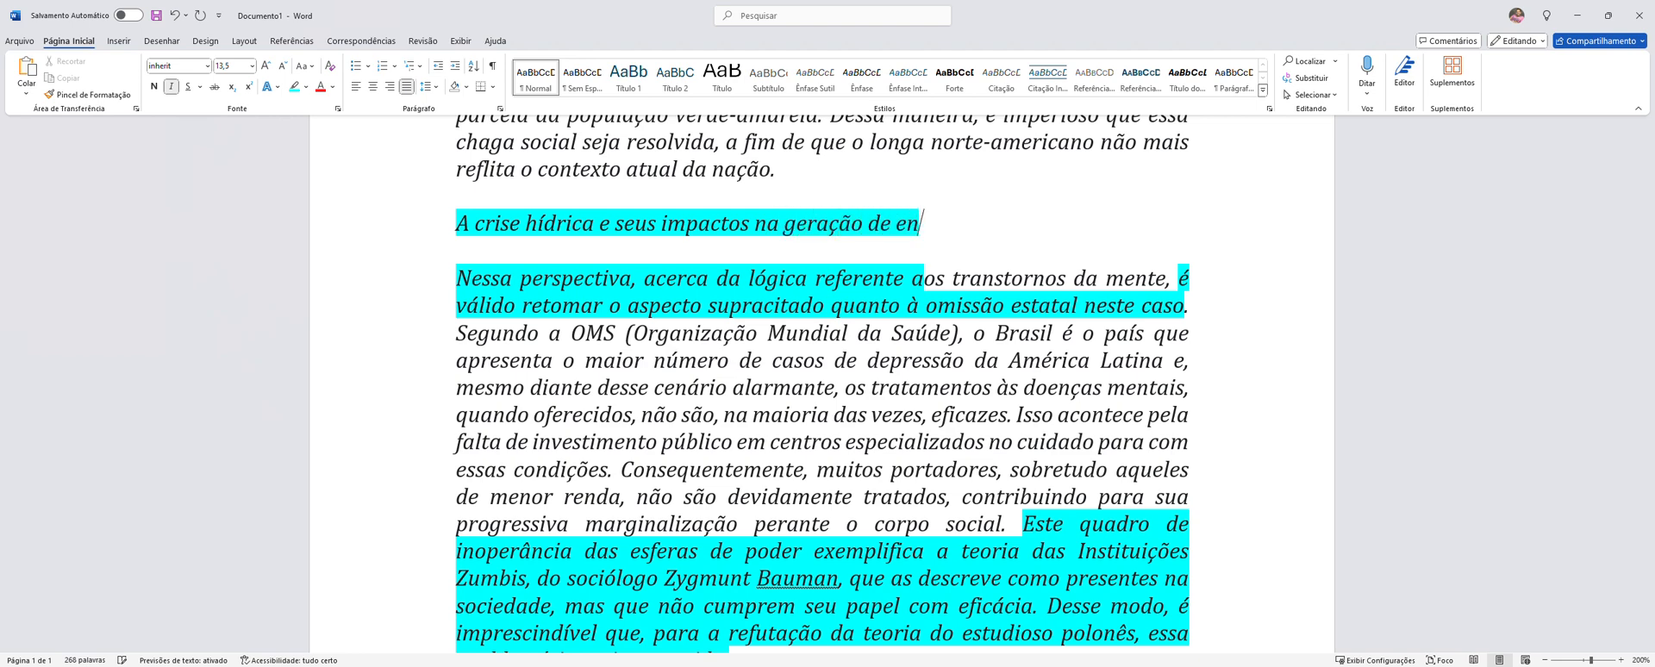
{"action": "type", "text": "ergia no"}
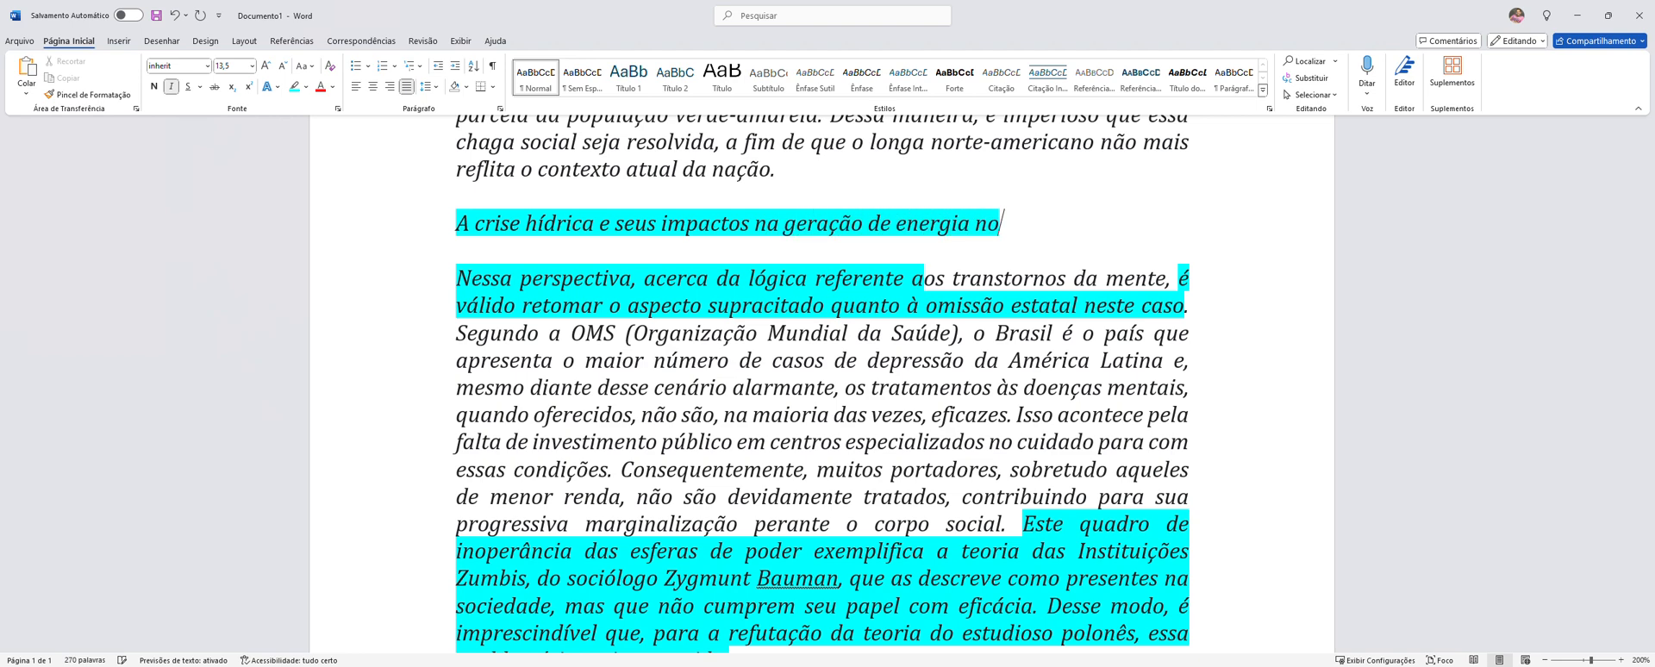
{"action": "type", "text": " Brasil"}
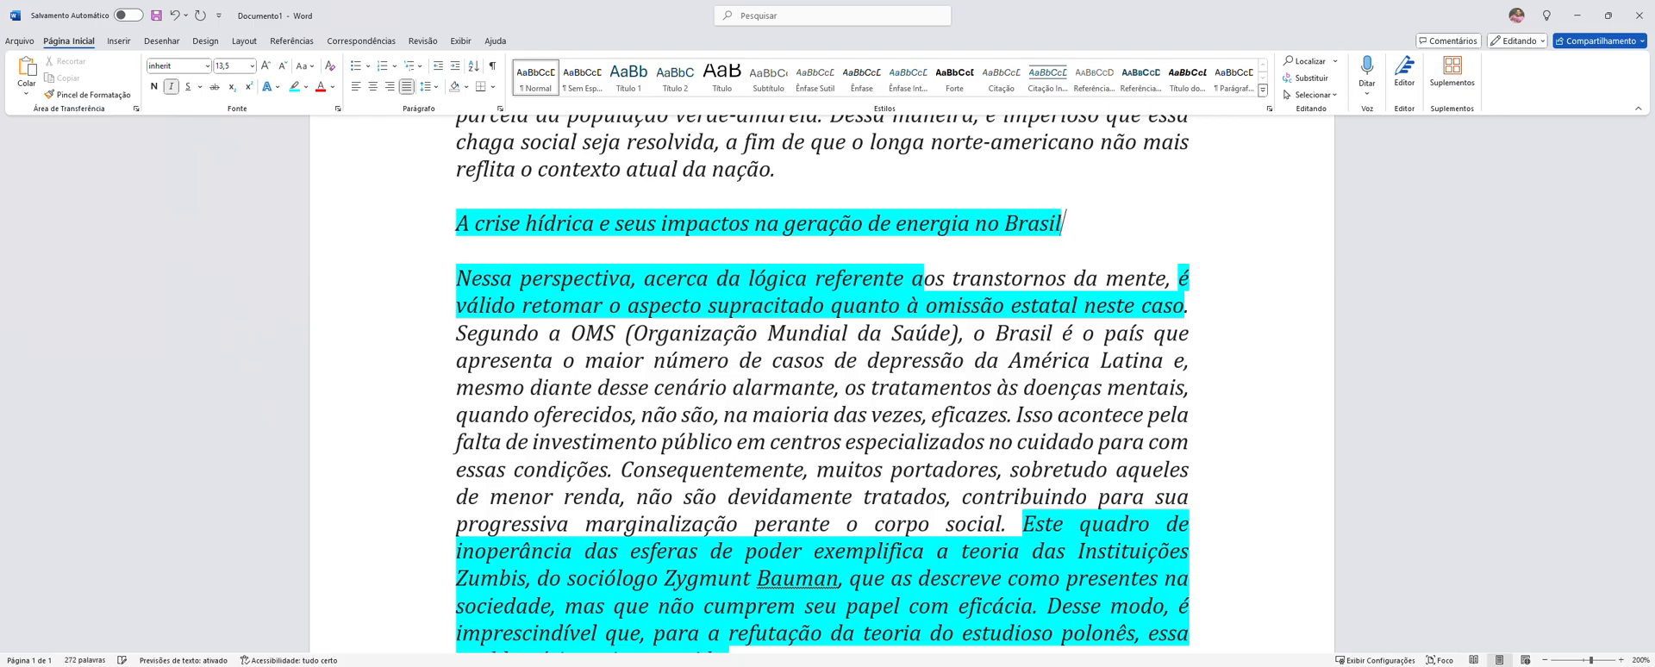
Underline the theme line about the "crise hídrica" and remove its turquoise highlight
{"action": "left_click", "coordinate": [456, 224]}
{"action": "left_click_drag", "start_coordinate": [1017, 213], "coordinate": [1123, 216]}
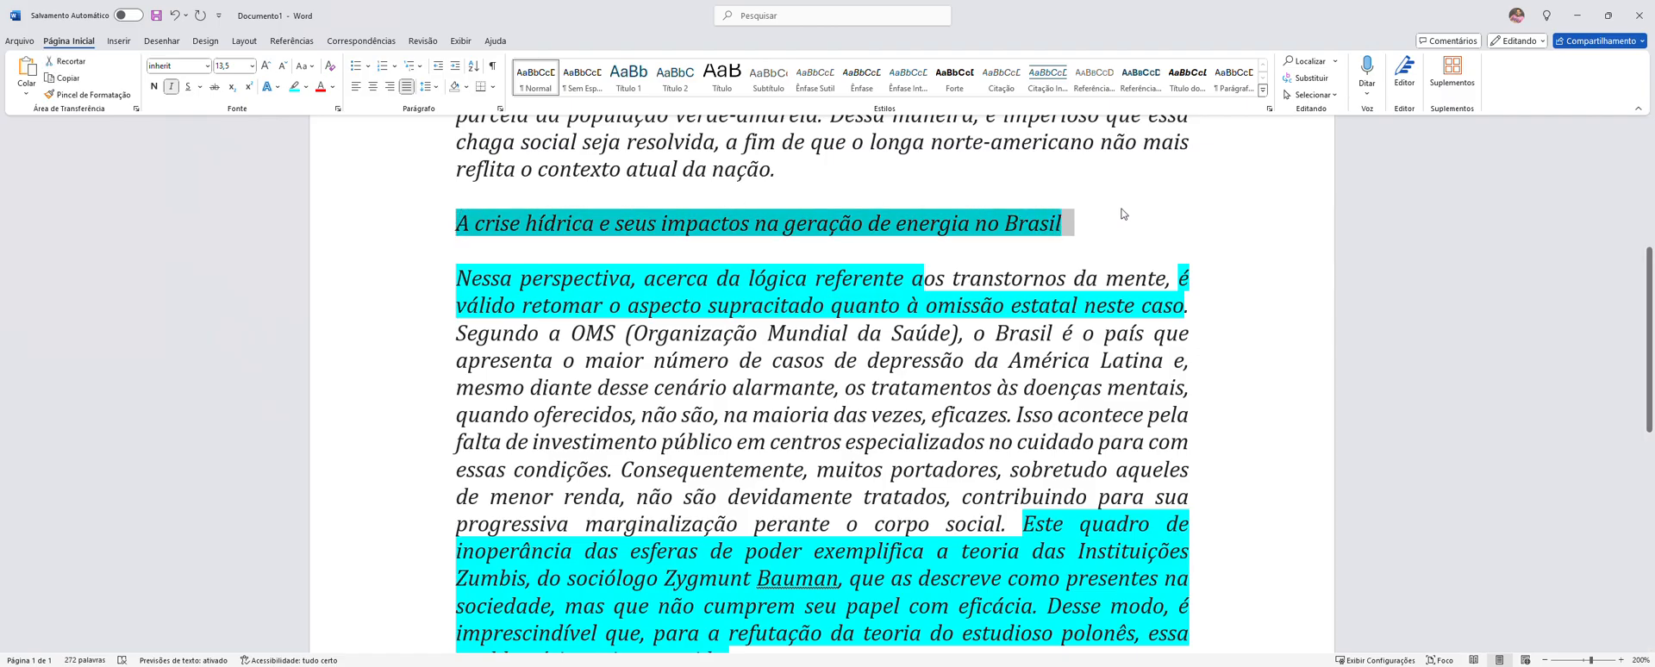
{"action": "key", "text": "ctrl+s"}
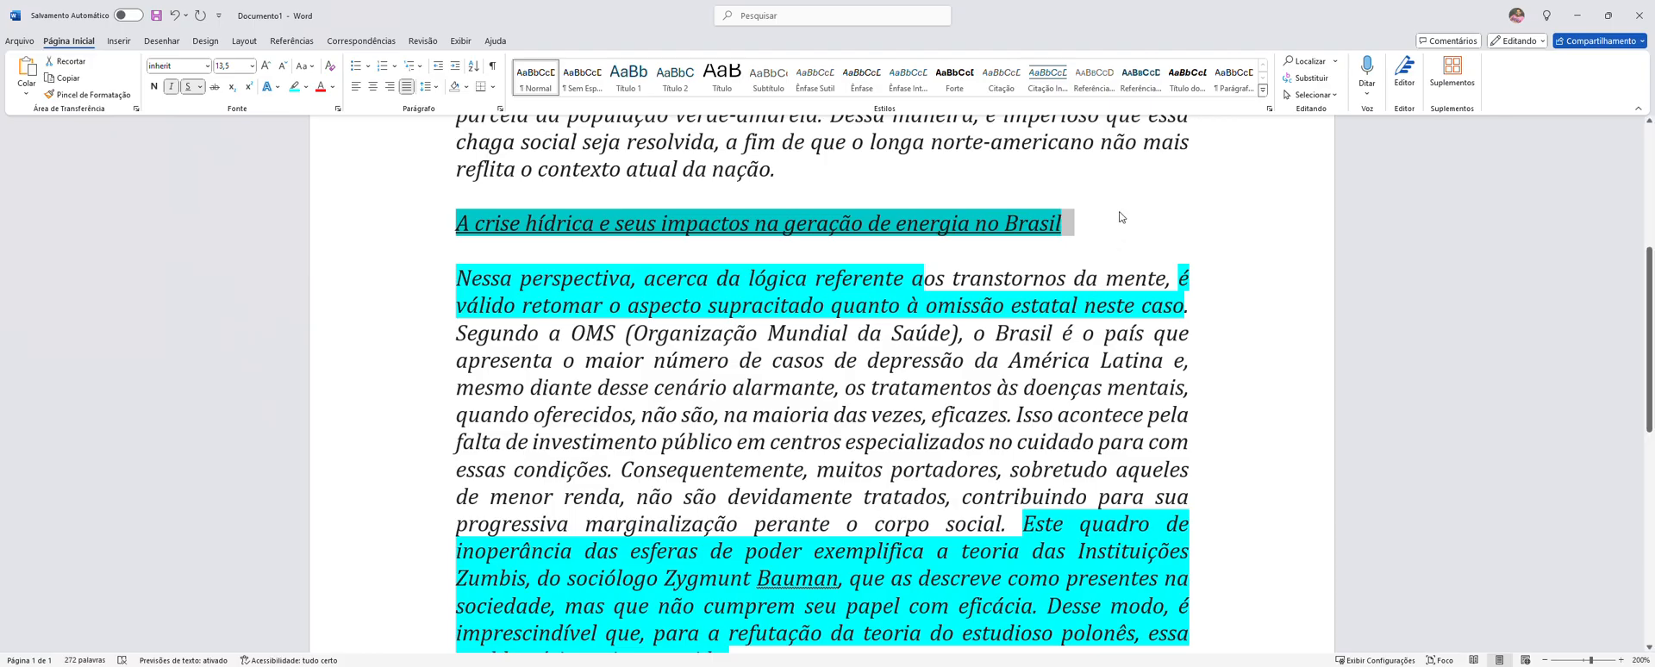
{"action": "left_click", "coordinate": [1143, 250]}
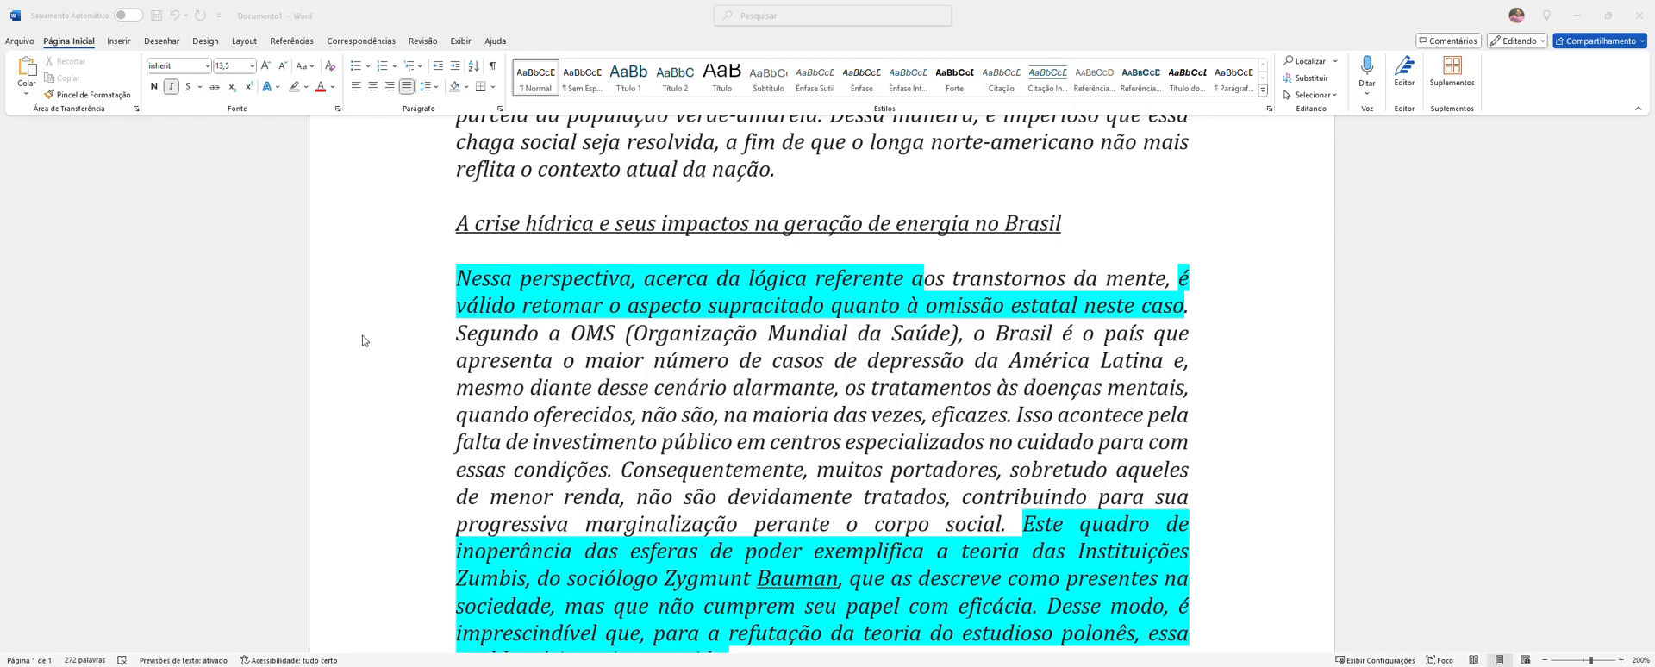
Delete "aos transtornos da mente" from the opening sentence of the "Nessa perspectiva" paragraph, keeping the comma that follows
{"action": "scroll", "coordinate": [362, 340], "scroll_direction": "down", "scroll_amount": 1}
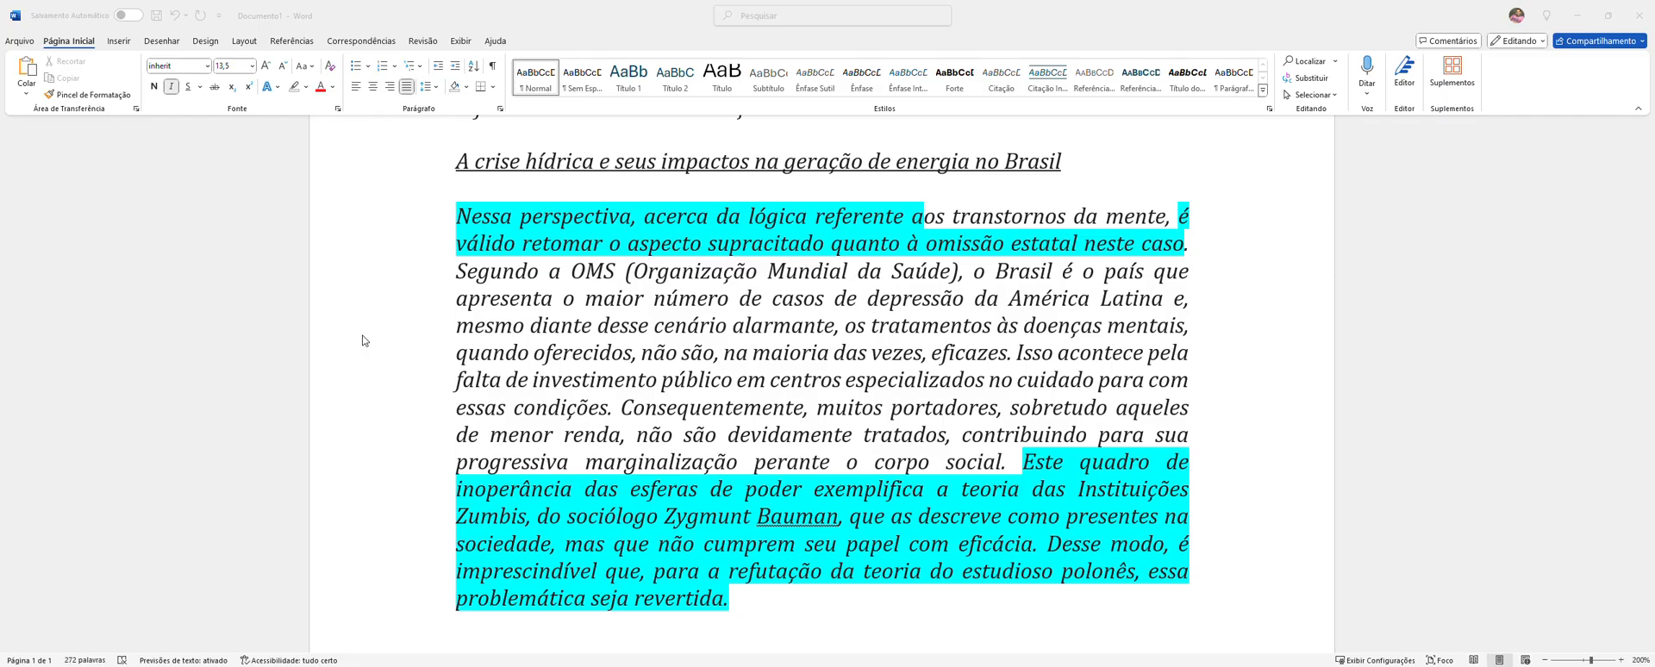
{"action": "left_click", "coordinate": [1178, 222]}
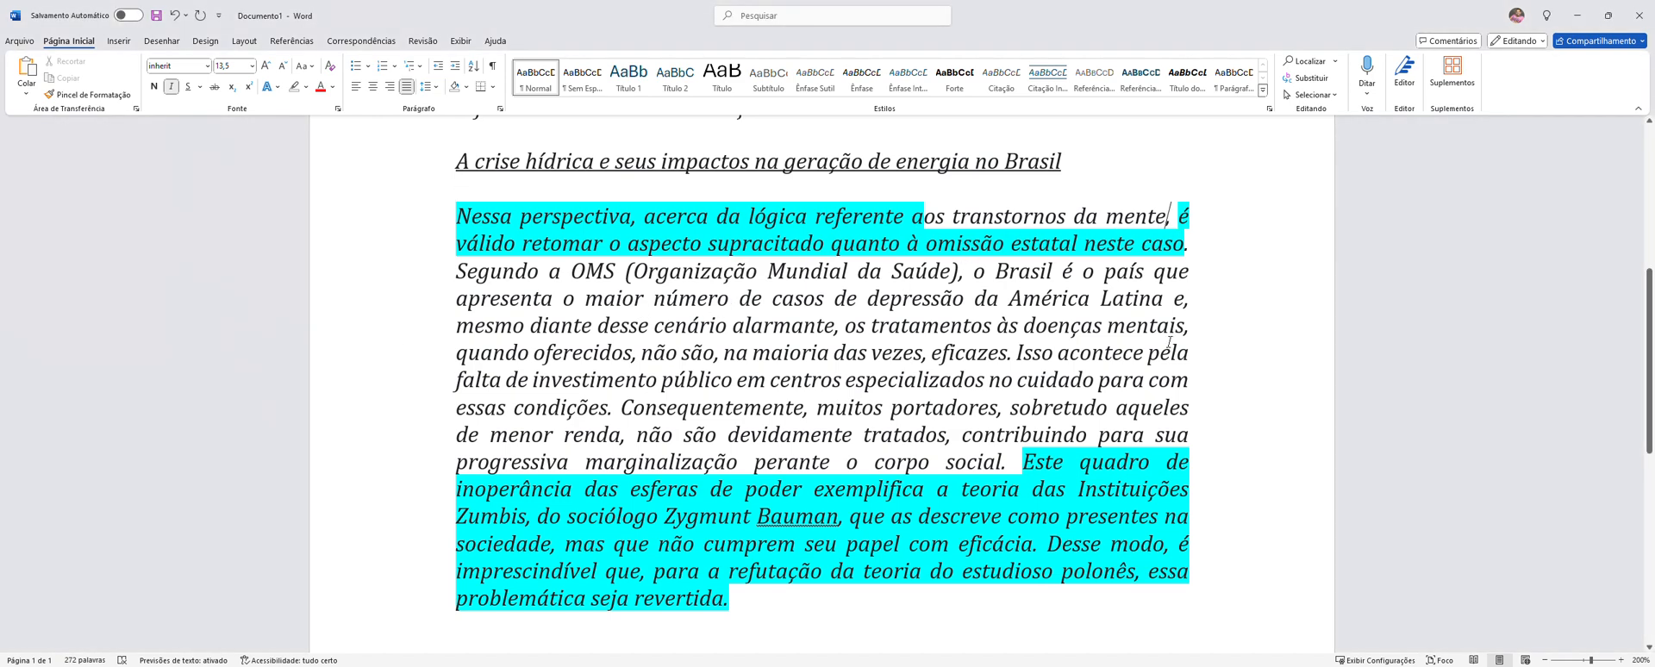
{"action": "key", "text": "BackSpace"}
{"action": "key", "text": "BackSpace"}
{"action": "key", "text": "BackSpace"}
{"action": "key", "text": "BackSpace"}
{"action": "key", "text": "BackSpace"}
{"action": "key", "text": "BackSpace"}
{"action": "key", "text": "BackSpace"}
{"action": "key", "text": "BackSpace"}
{"action": "key", "text": "BackSpace"}
{"action": "key", "text": "BackSpace"}
{"action": "key", "text": "BackSpace"}
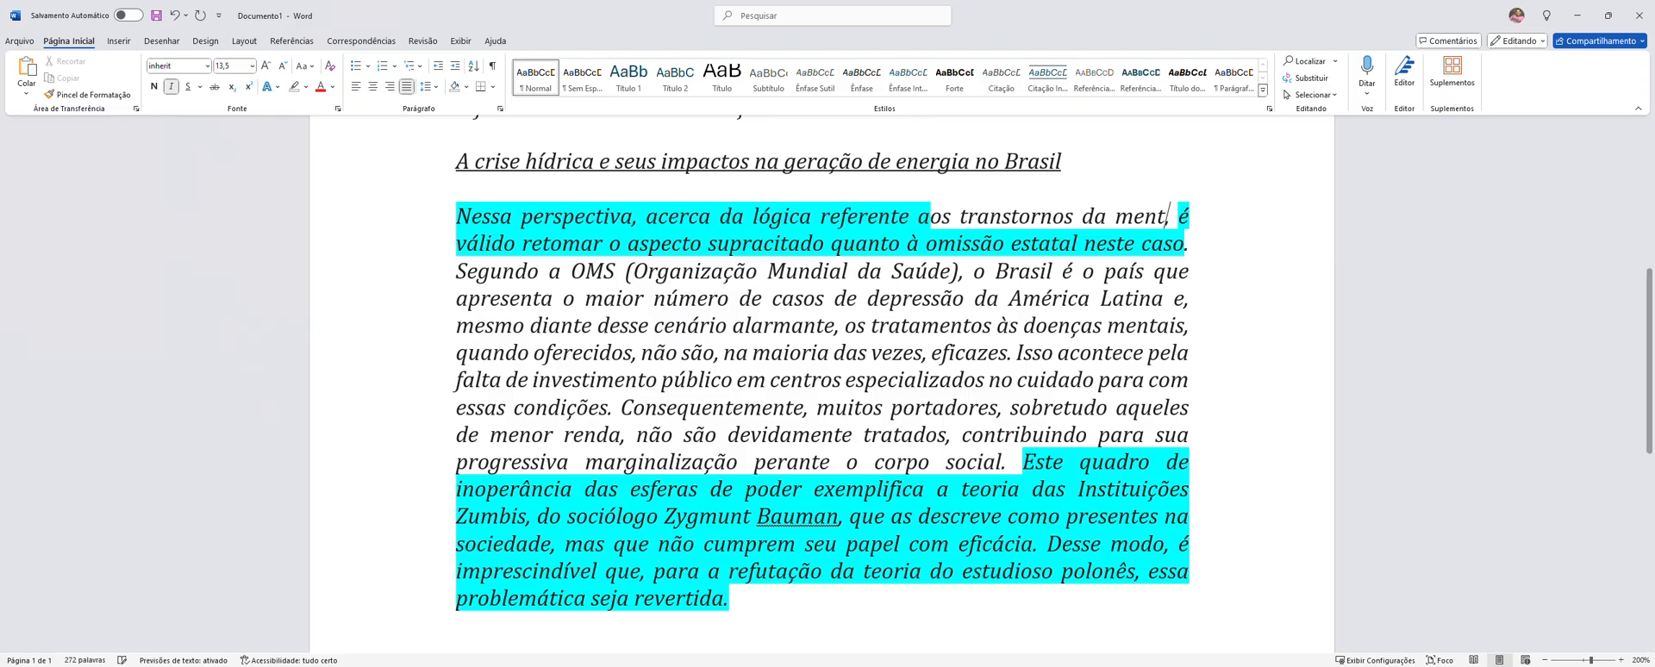
{"action": "key", "text": "BackSpace"}
{"action": "key", "text": "BackSpace"}
{"action": "key", "text": "BackSpace"}
{"action": "key", "text": "BackSpace"}
{"action": "key", "text": "BackSpace"}
{"action": "key", "text": "BackSpace"}
{"action": "key", "text": "BackSpace"}
{"action": "key", "text": "BackSpace"}
{"action": "key", "text": "BackSpace"}
{"action": "key", "text": "BackSpace"}
{"action": "key", "text": "BackSpace"}
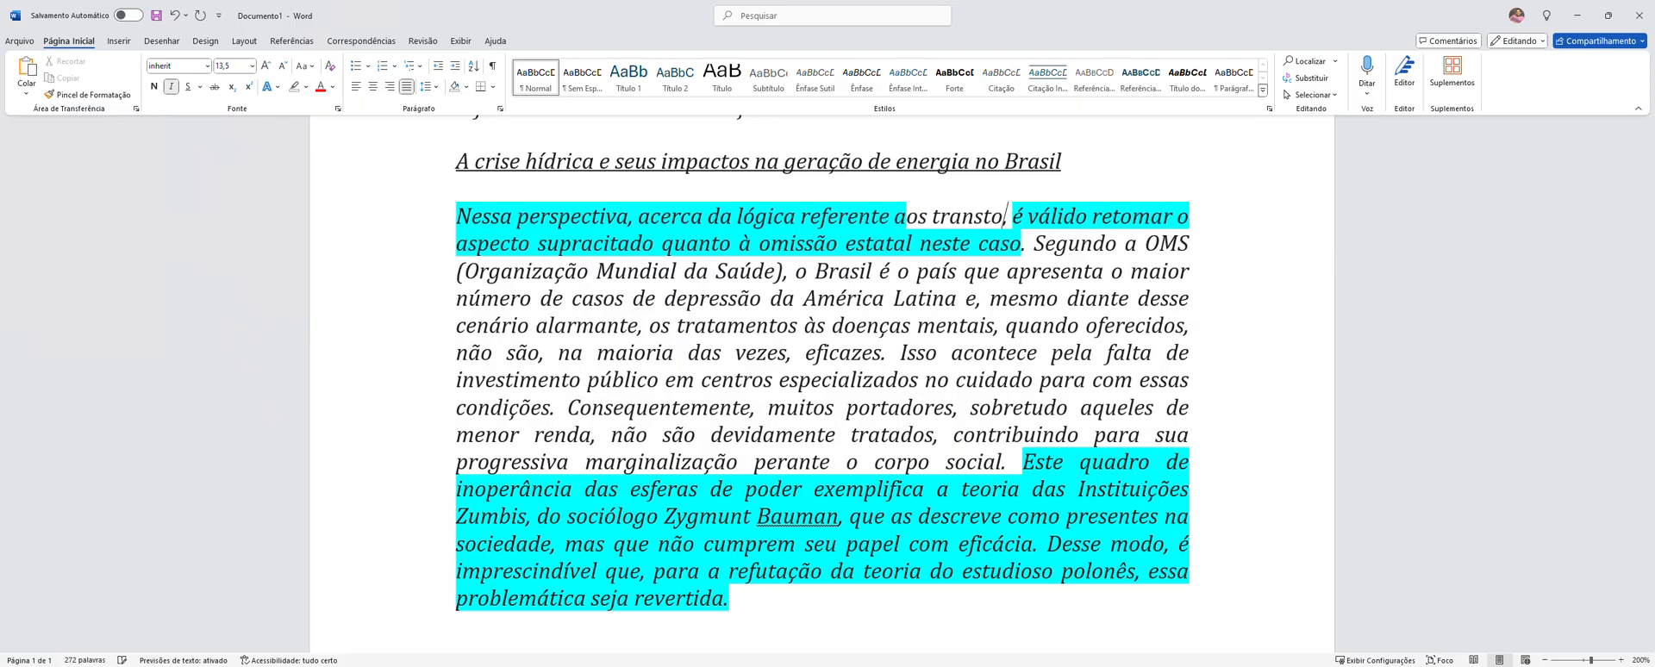
{"action": "key", "text": "BackSpace"}
{"action": "key", "text": "BackSpace"}
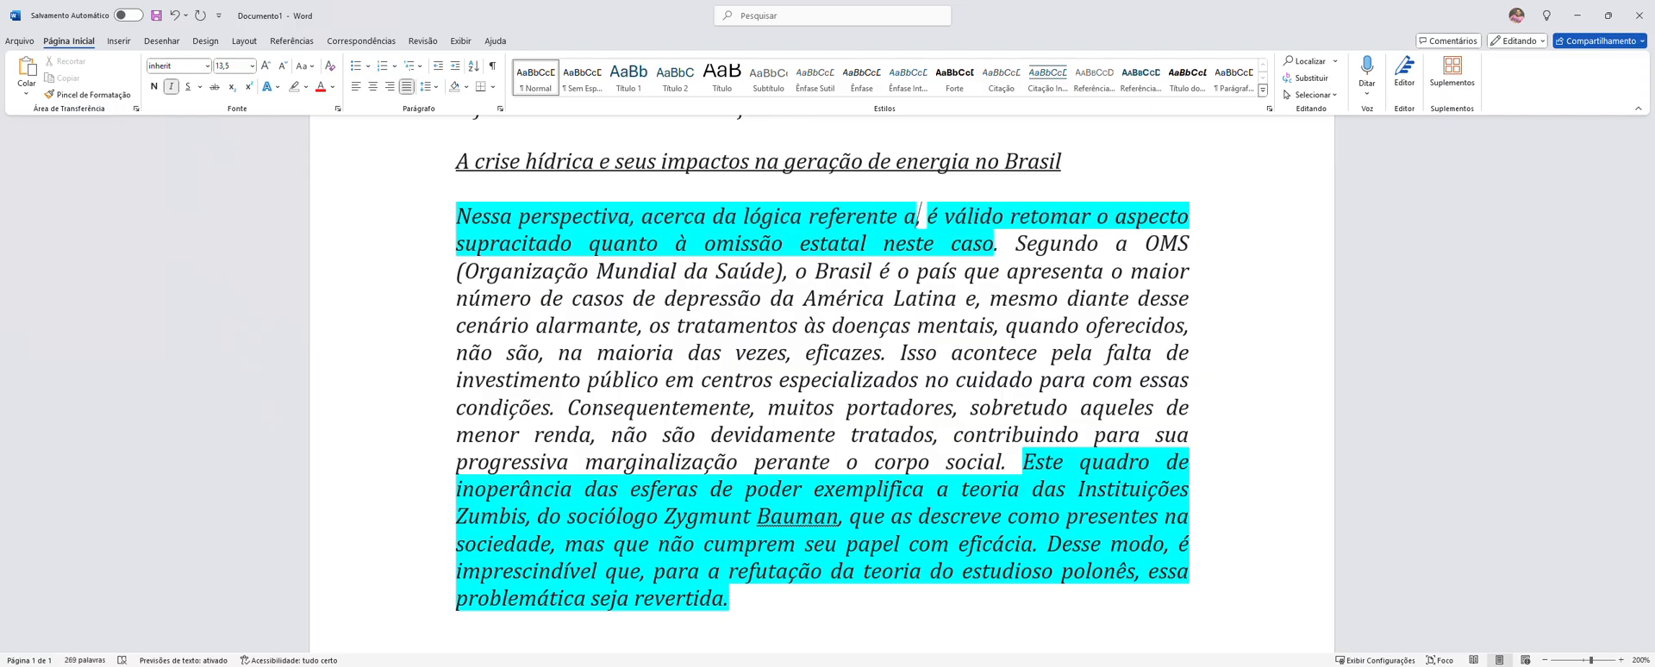
{"action": "key", "text": "BackSpace"}
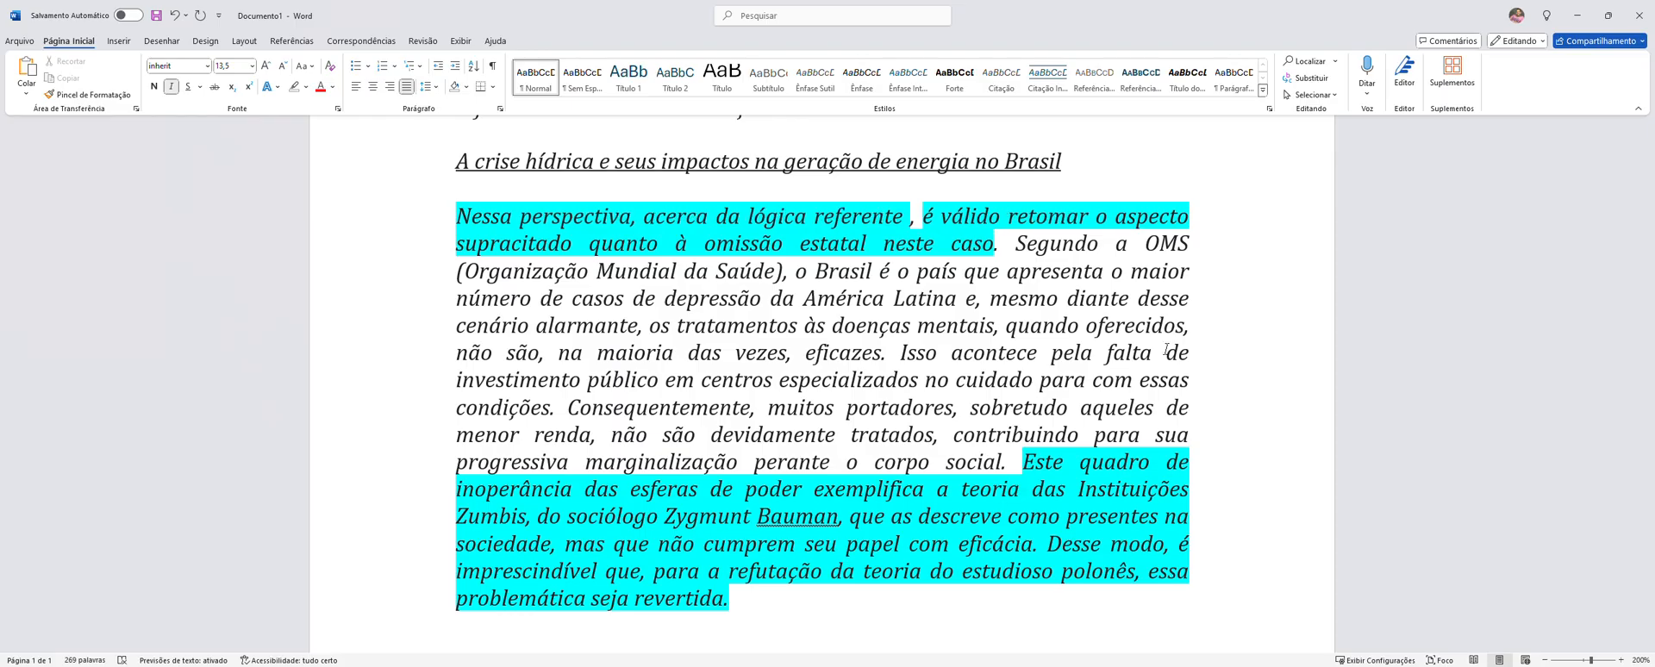
Insert "à crise hídrica" after "acerca da lógica referente" in the opening sentence, directly before the comma
{"action": "type", "text": "à"}
{"action": "type", "text": " cri"}
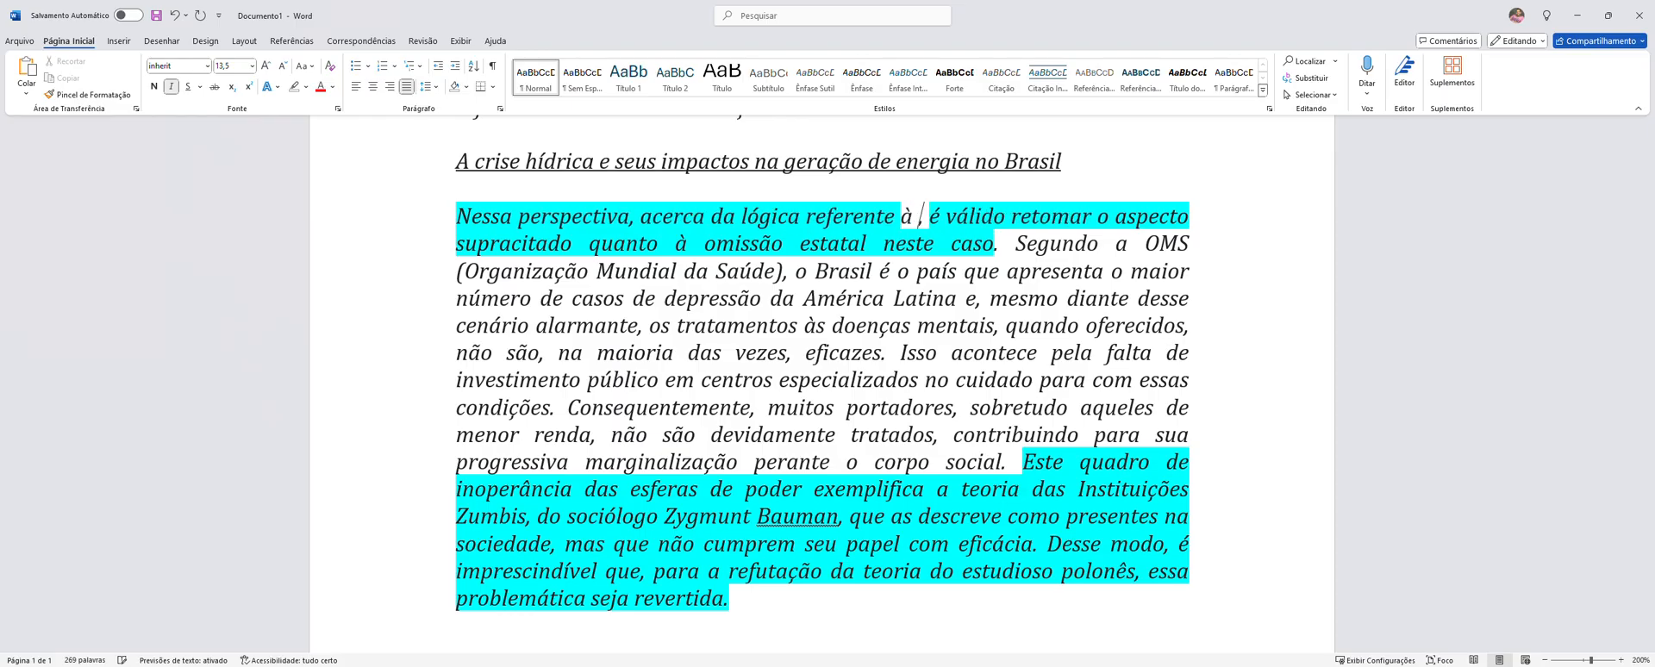
{"action": "type", "text": "se h"}
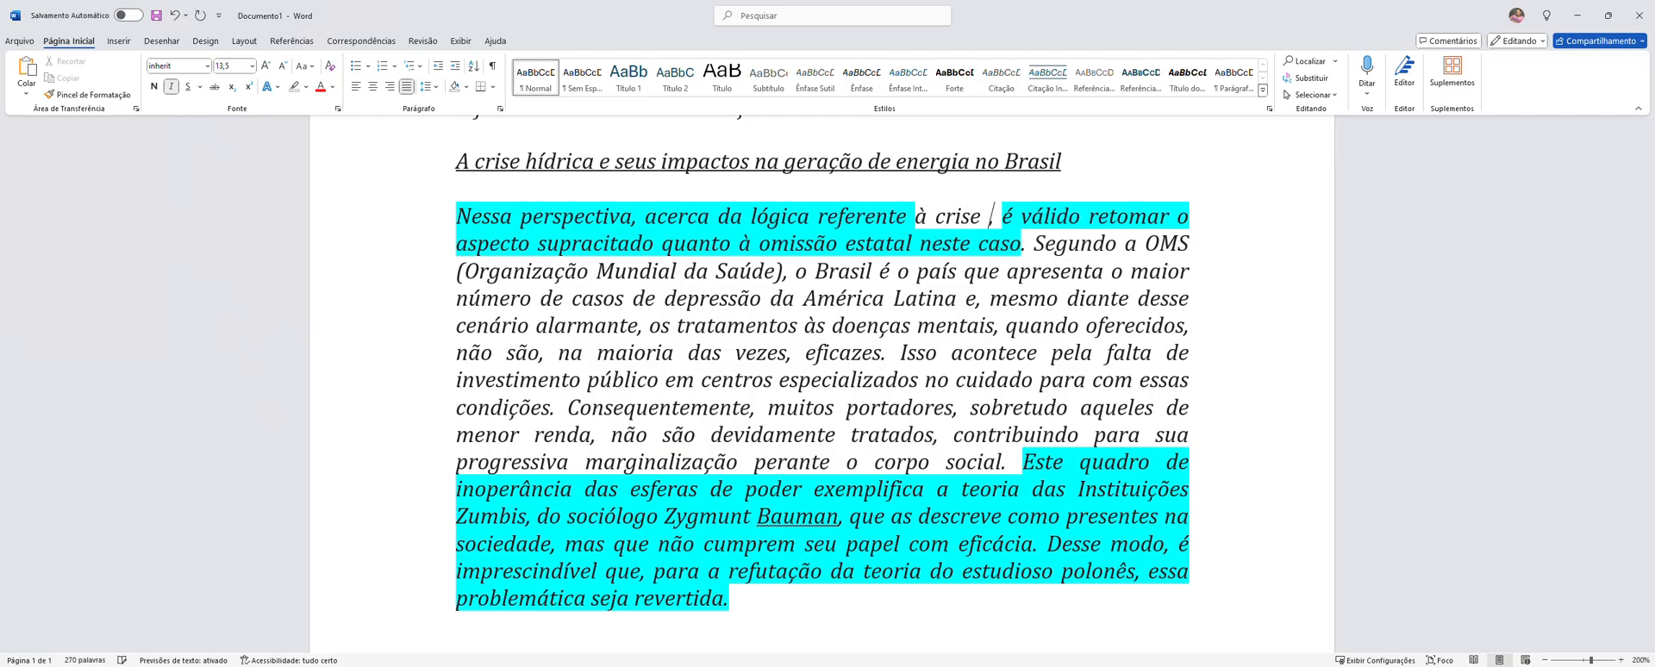
{"action": "type", "text": "ídrica"}
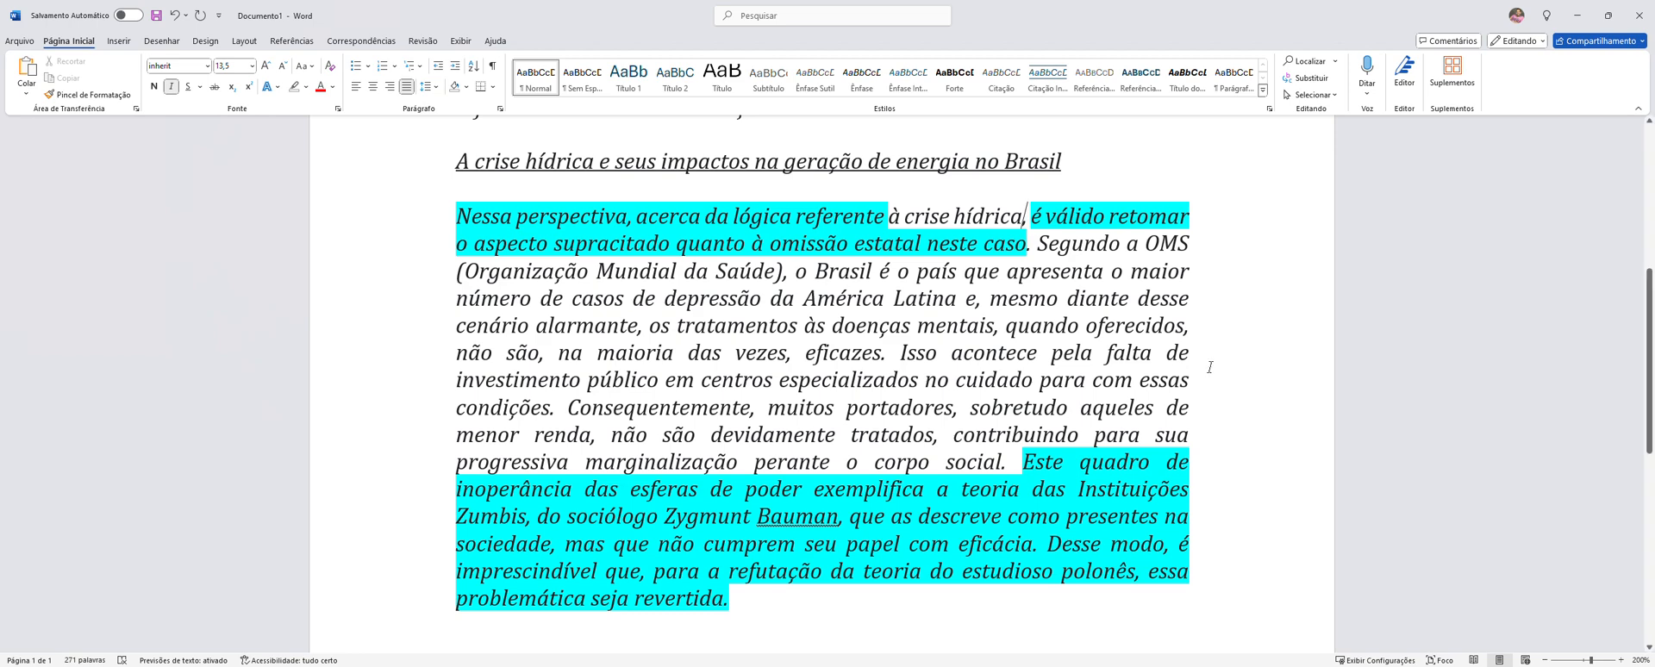
Check "negligência governamental" in the introduction, and delete the unhighlighted passage from "Segundo a OMS" to "corpo social" in the paragraph below
{"action": "scroll", "coordinate": [1209, 367], "scroll_direction": "up", "scroll_amount": 5}
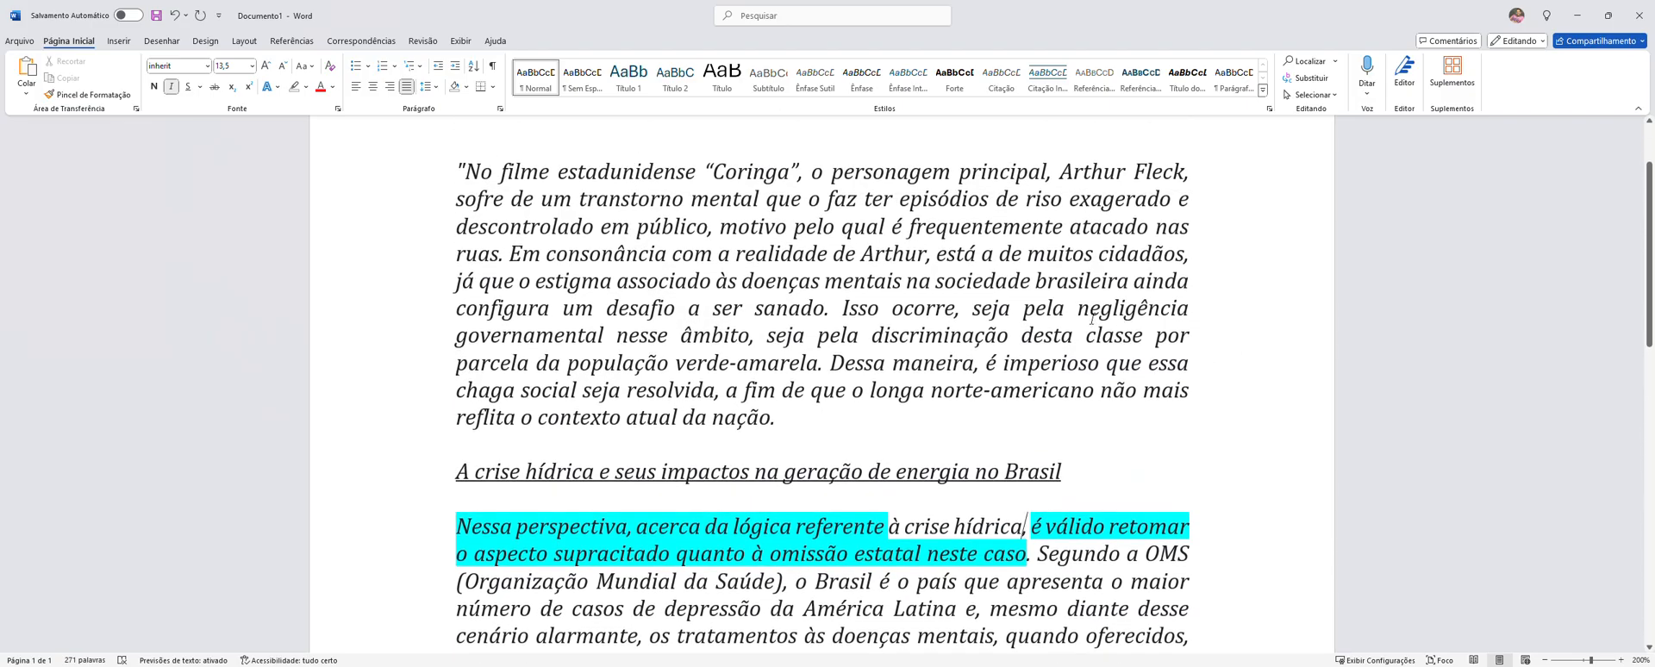
{"action": "left_click_drag", "start_coordinate": [1090, 317], "coordinate": [627, 349]}
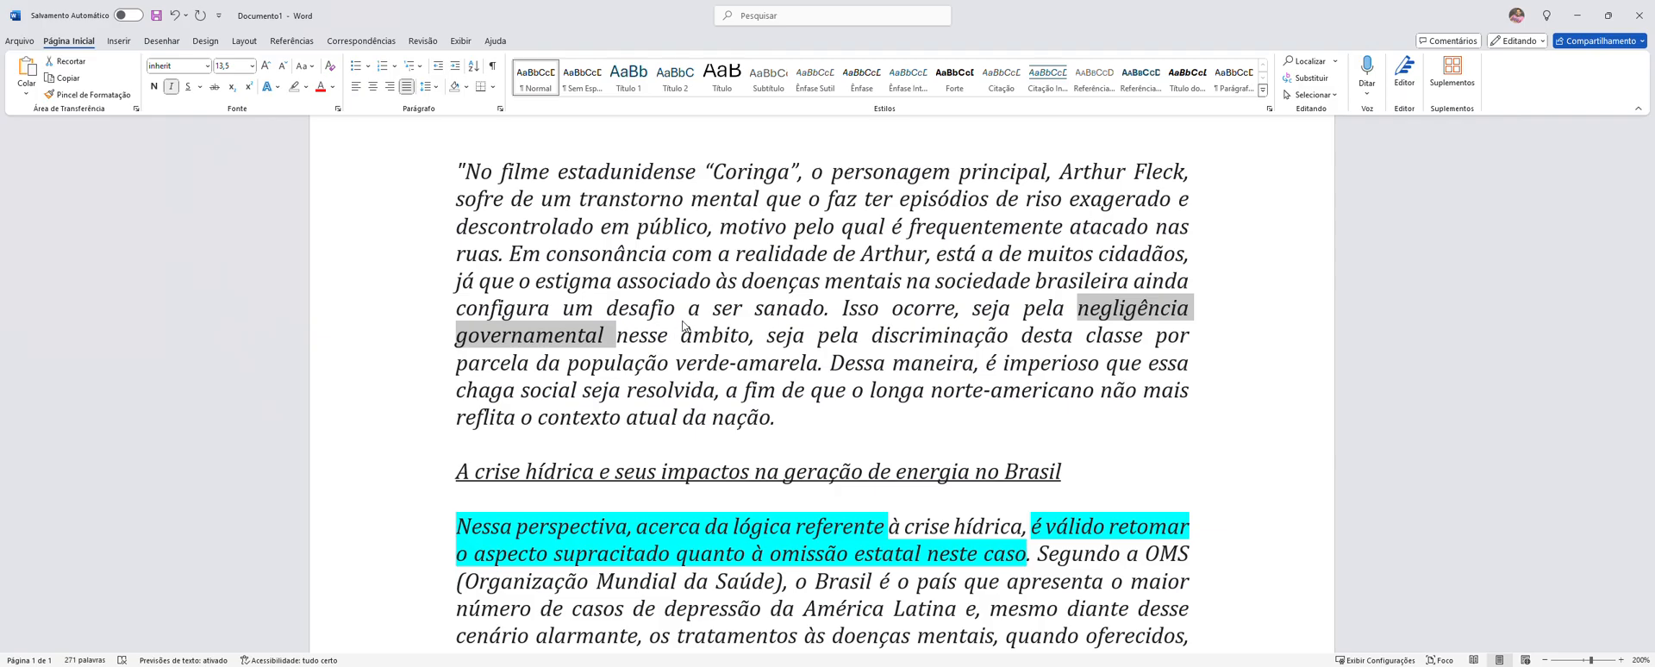
{"action": "left_click", "coordinate": [703, 363]}
{"action": "scroll", "coordinate": [849, 417], "scroll_direction": "down", "scroll_amount": 5}
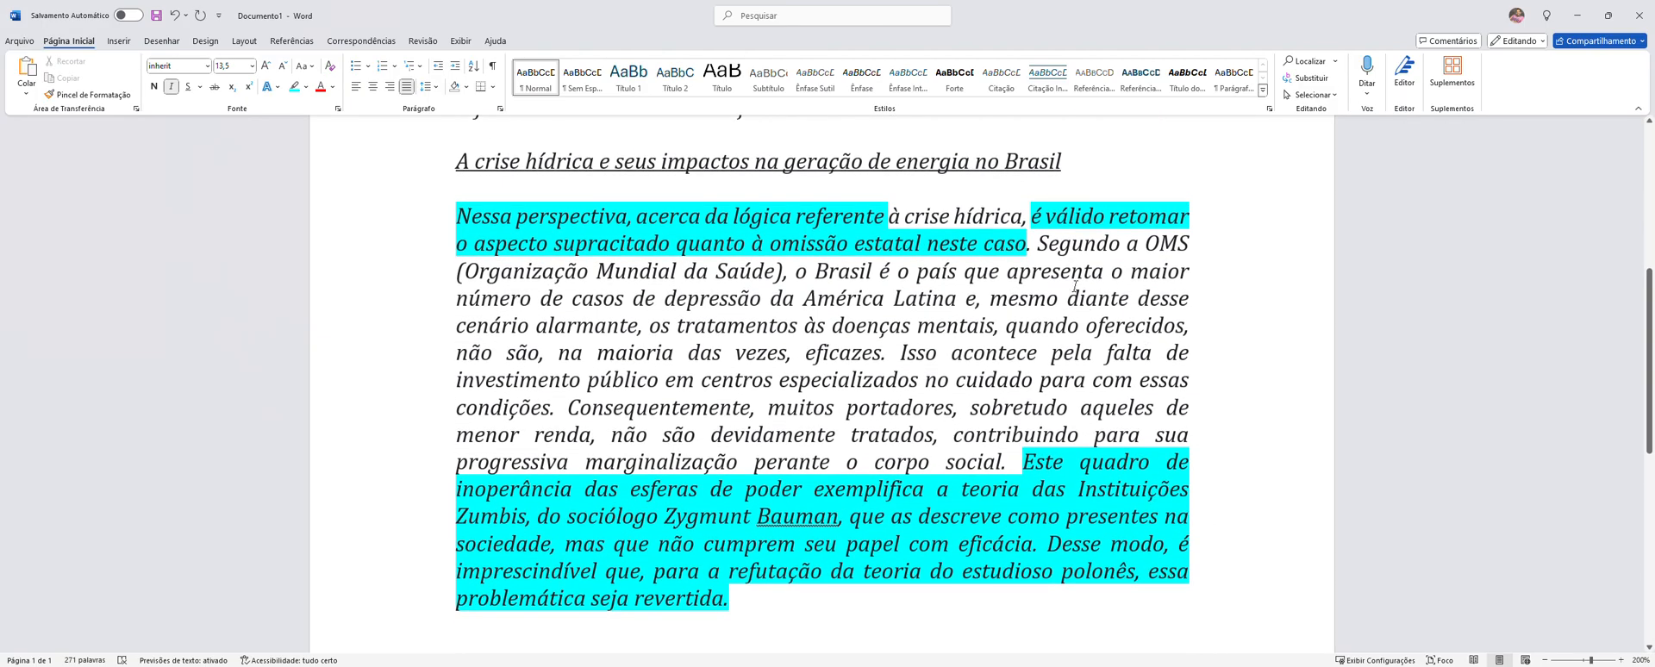
{"action": "left_click_drag", "start_coordinate": [1051, 251], "coordinate": [1011, 463]}
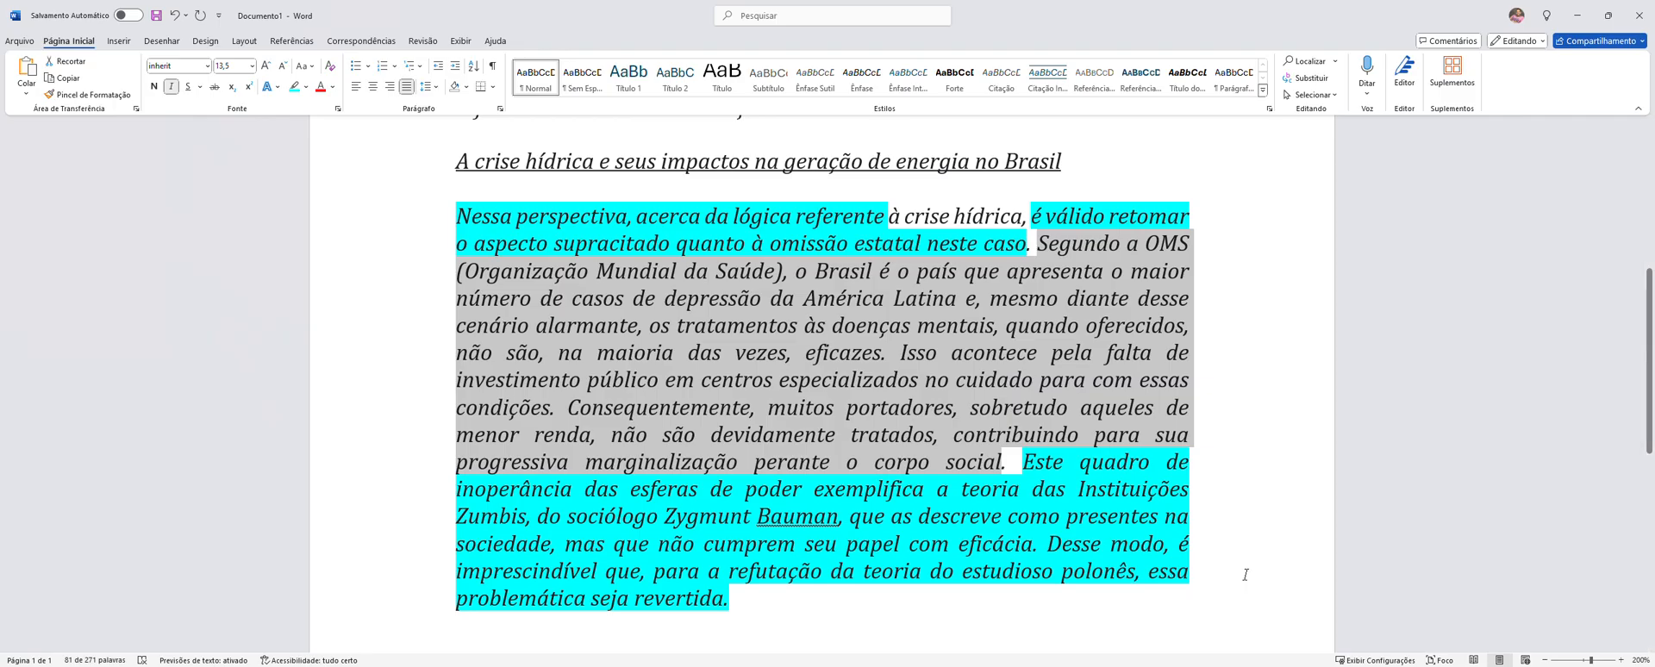
{"action": "key", "text": "BackSpace"}
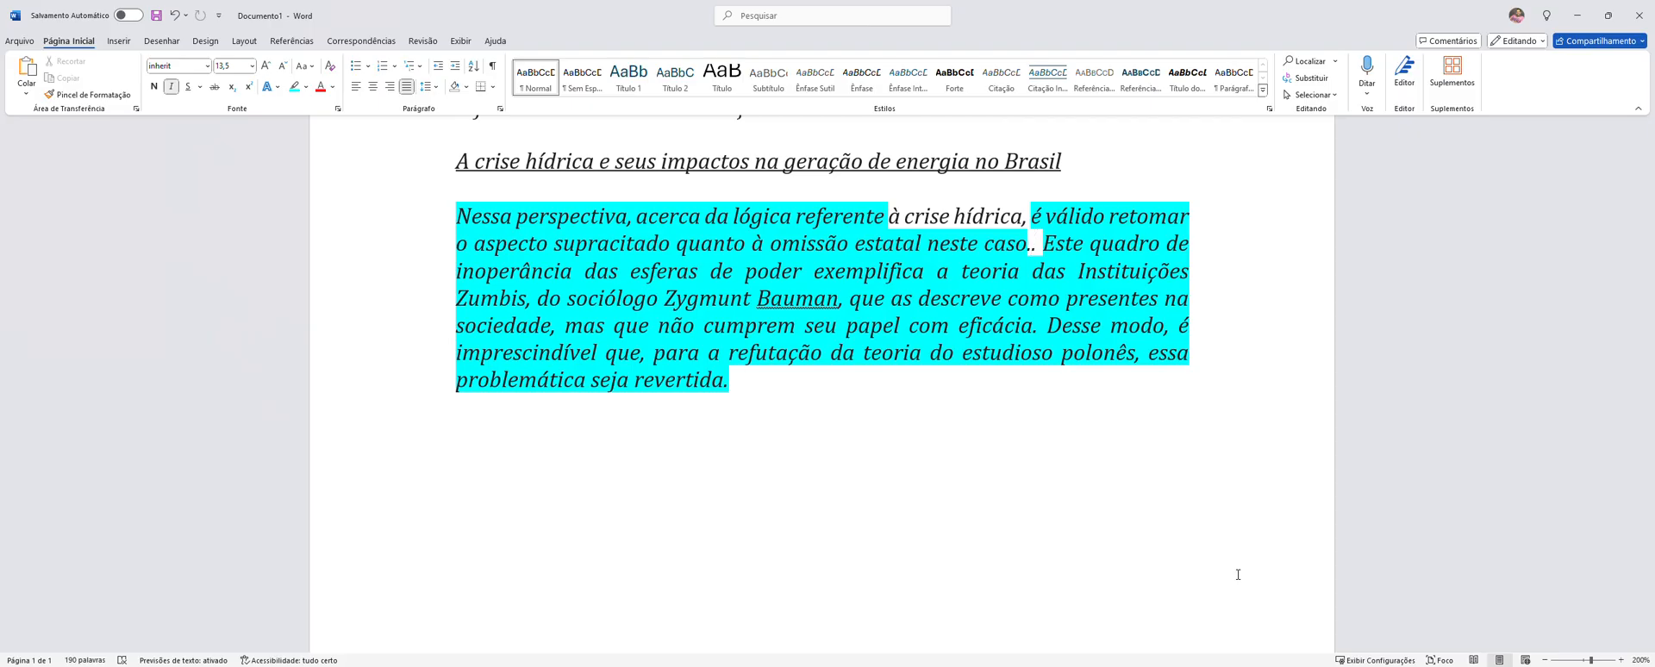
Start a new sentence with "Nesse contexto" between "neste caso." and "Este quadro", with a space separating it from the preceding period
{"action": "type", "text": "Nesse contec"}
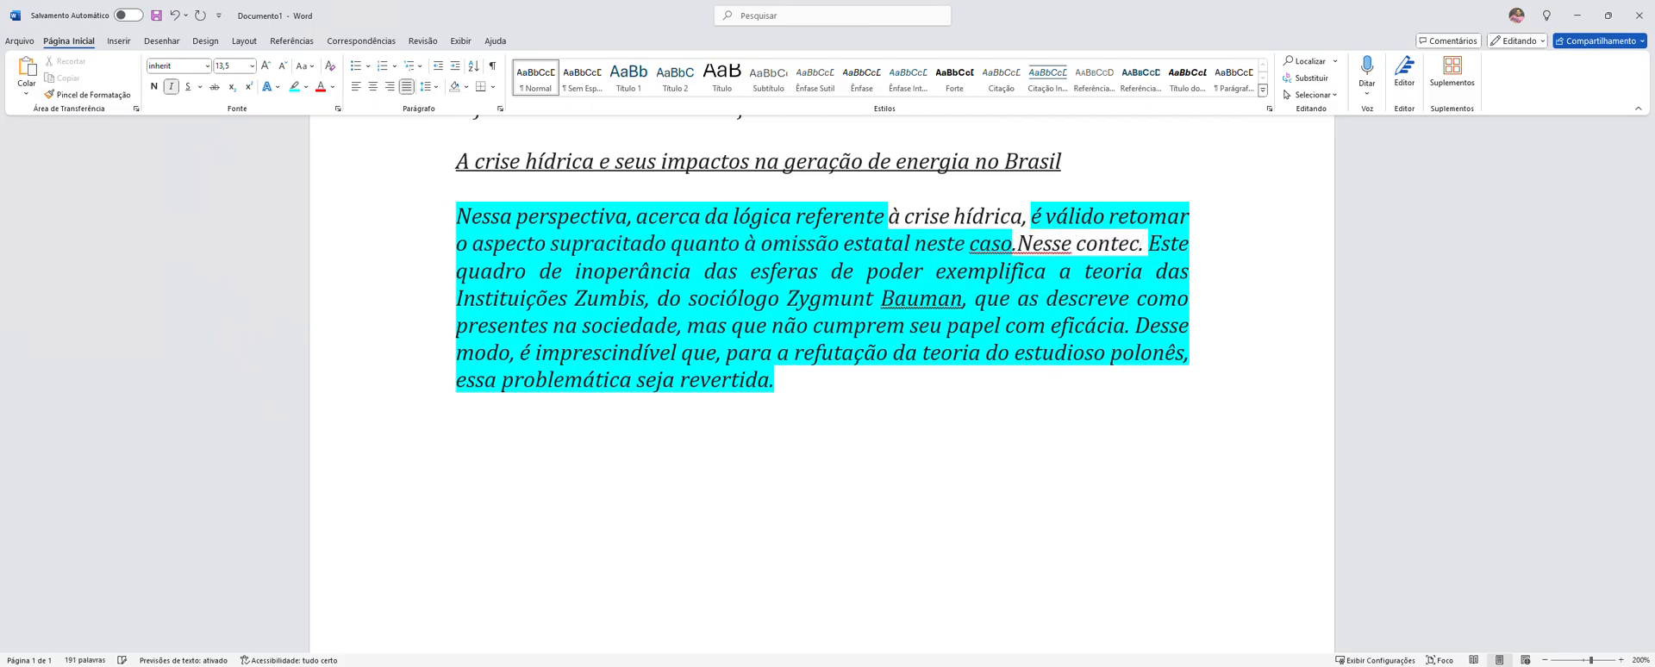
{"action": "key", "text": "BackSpace"}
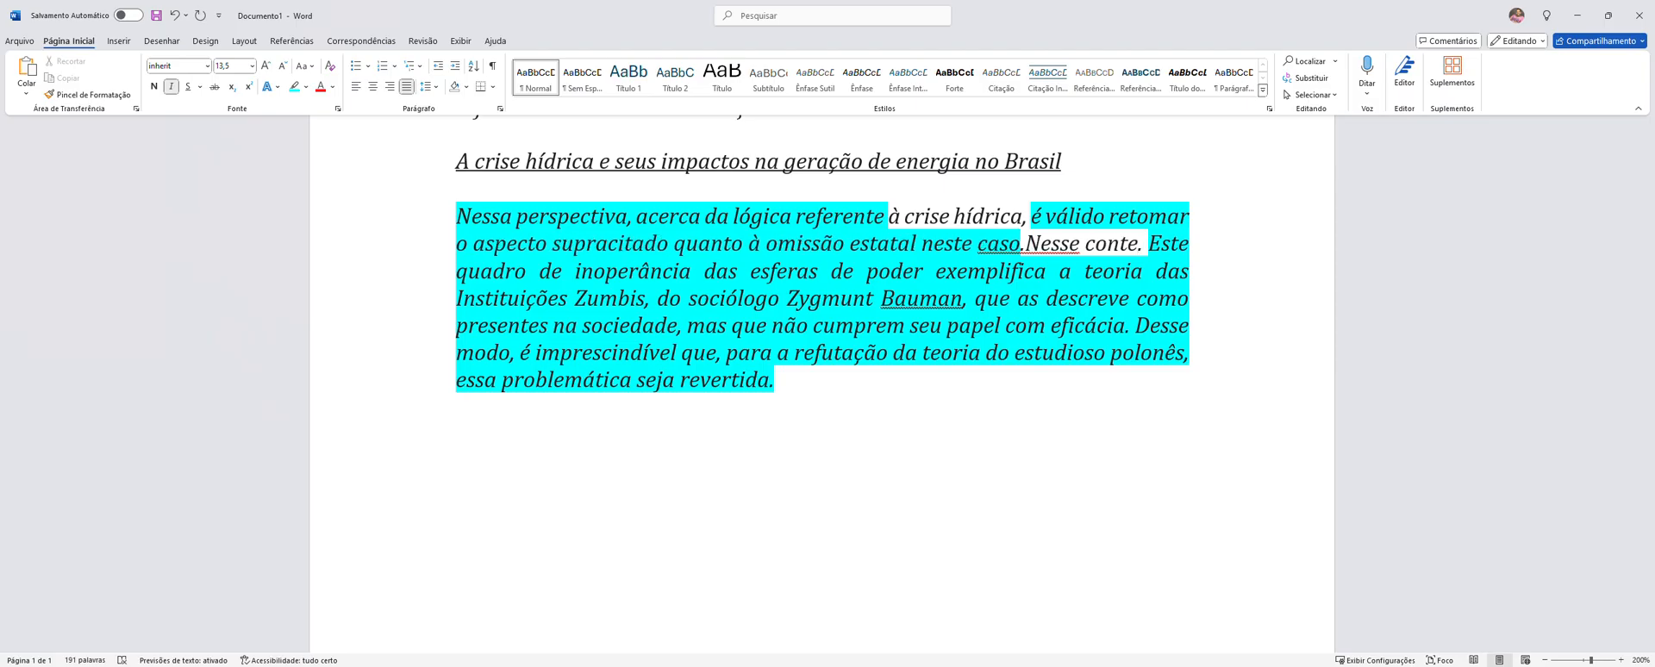
{"action": "type", "text": "xto."}
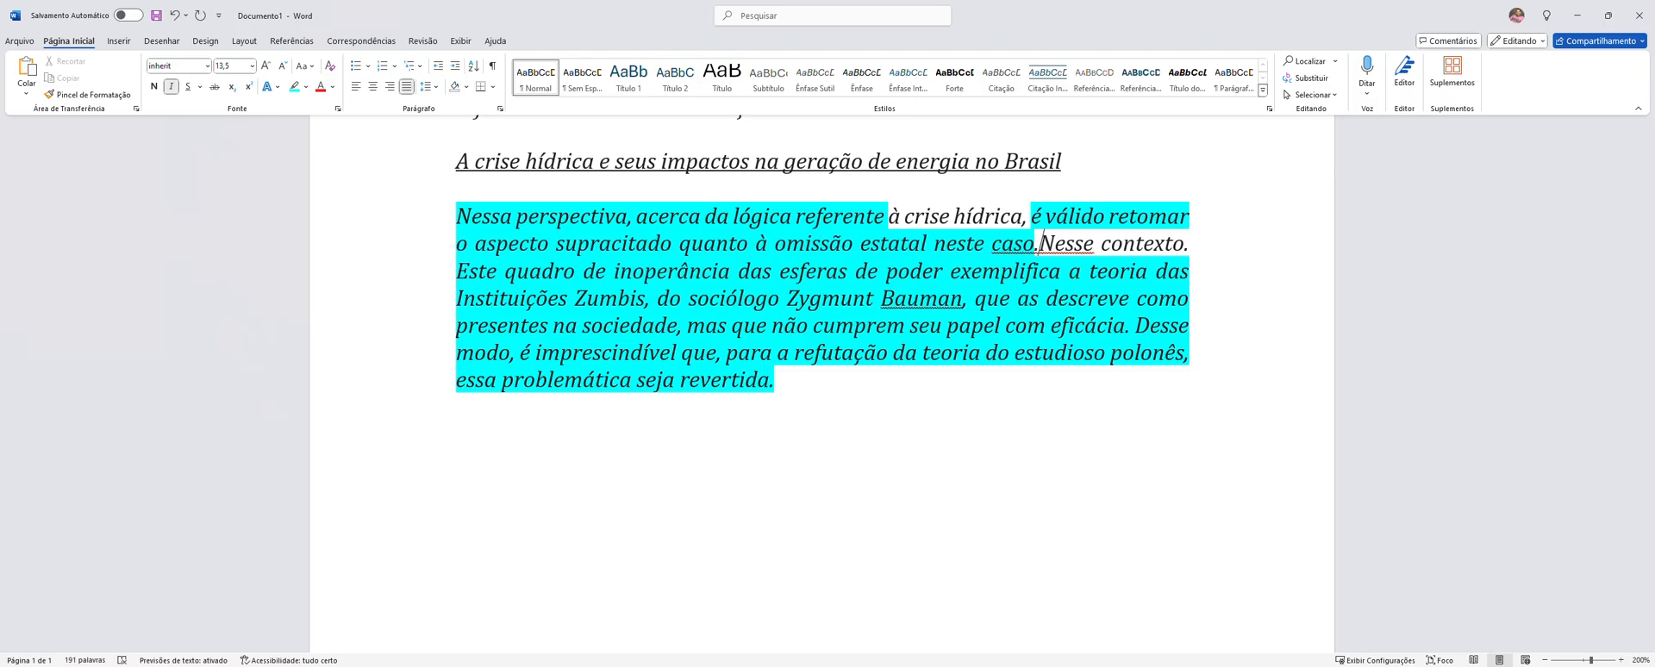
{"action": "type", "text": " Este"}
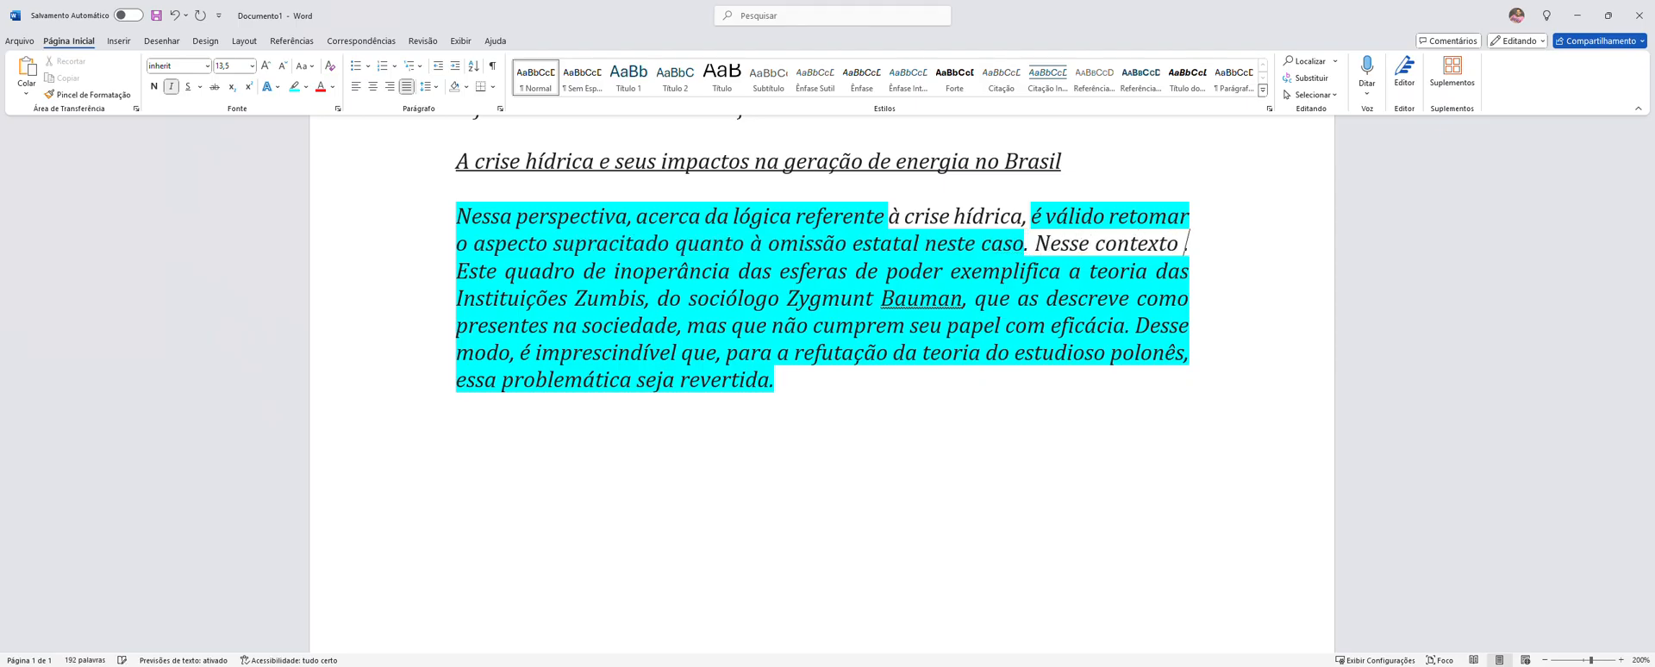
{"action": "key", "text": "BackSpace"}
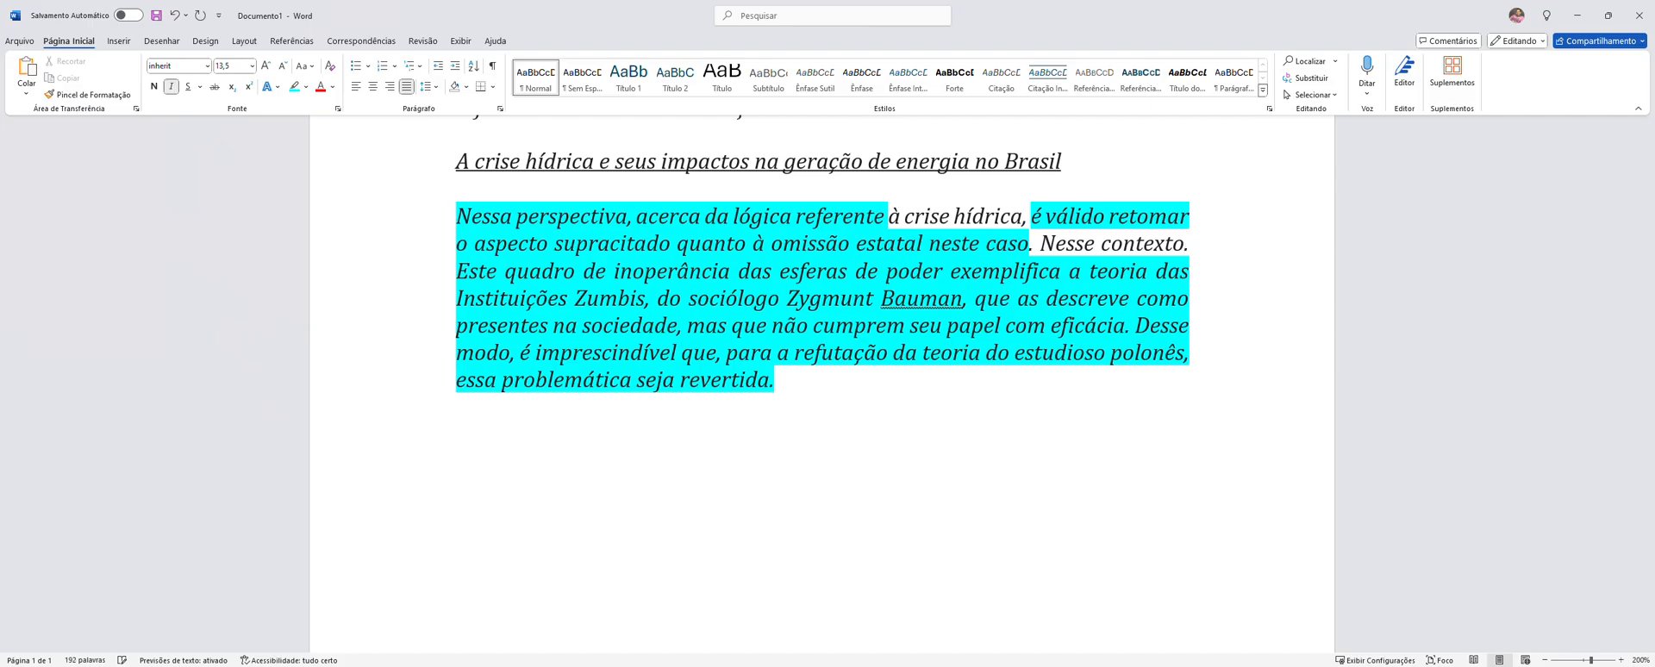
Continue the "Nesse contexto" sentence with ", a ação de Estado brasileiro no tocante a diversificação da matriz energética do país"
{"action": "type", "text": ", a ação d"}
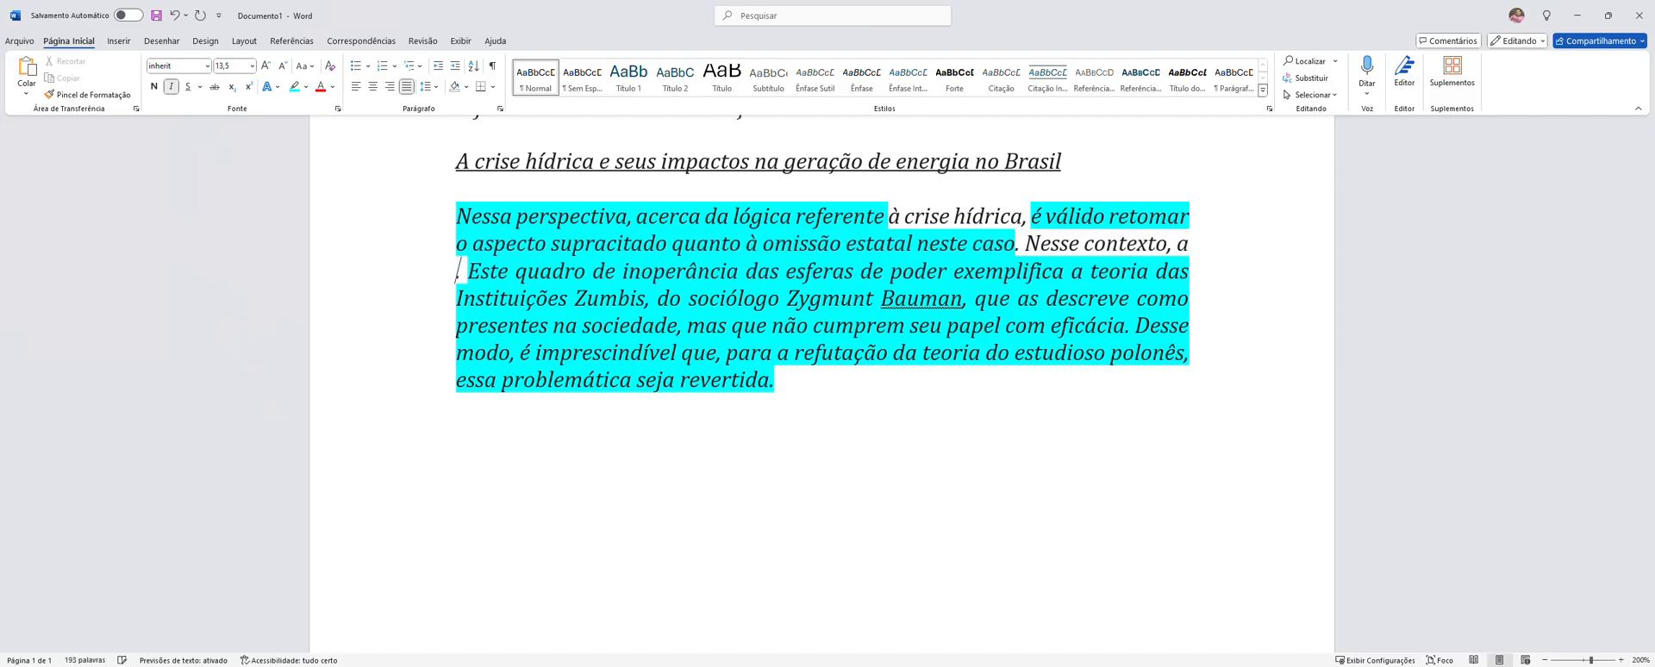
{"action": "type", "text": "e Esta"}
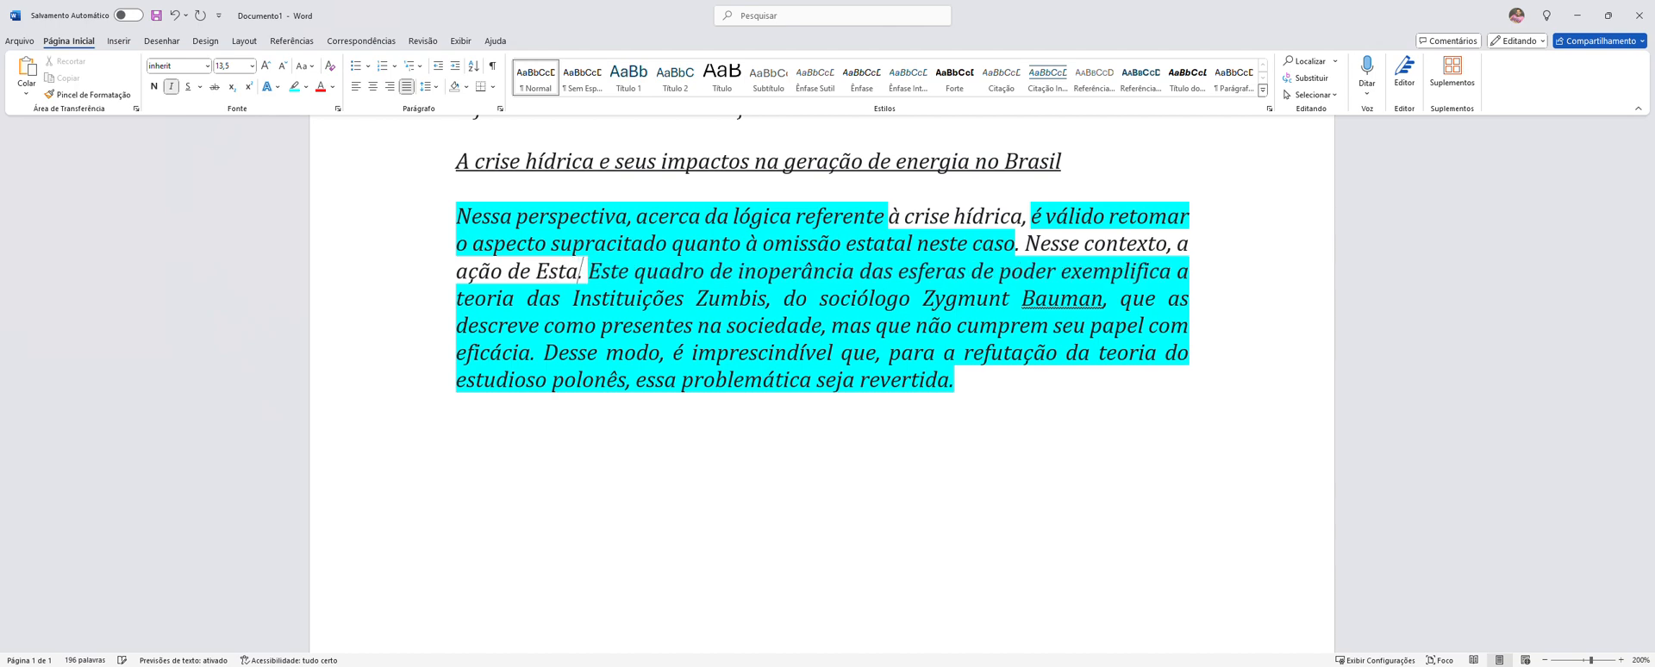
{"action": "type", "text": "do"}
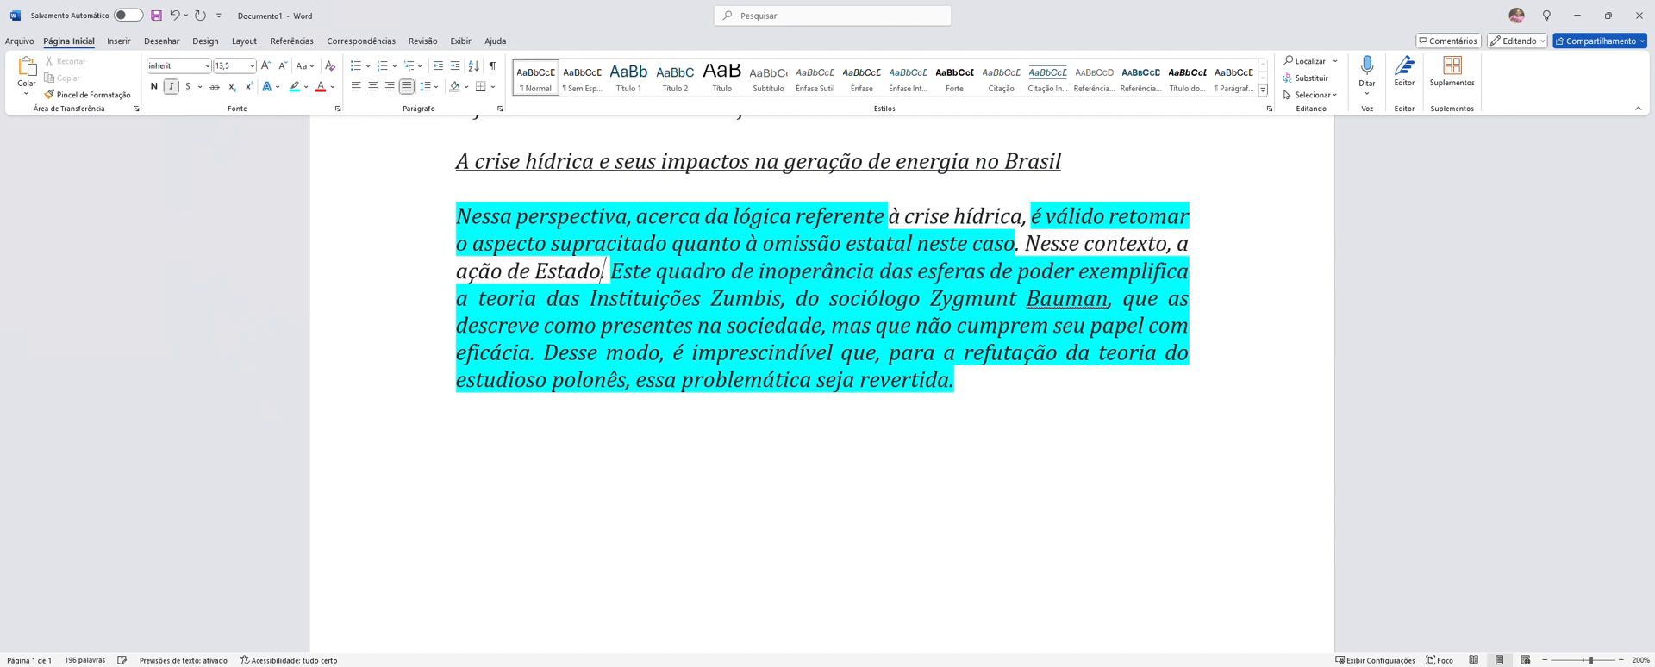
{"action": "type", "text": "brasile"}
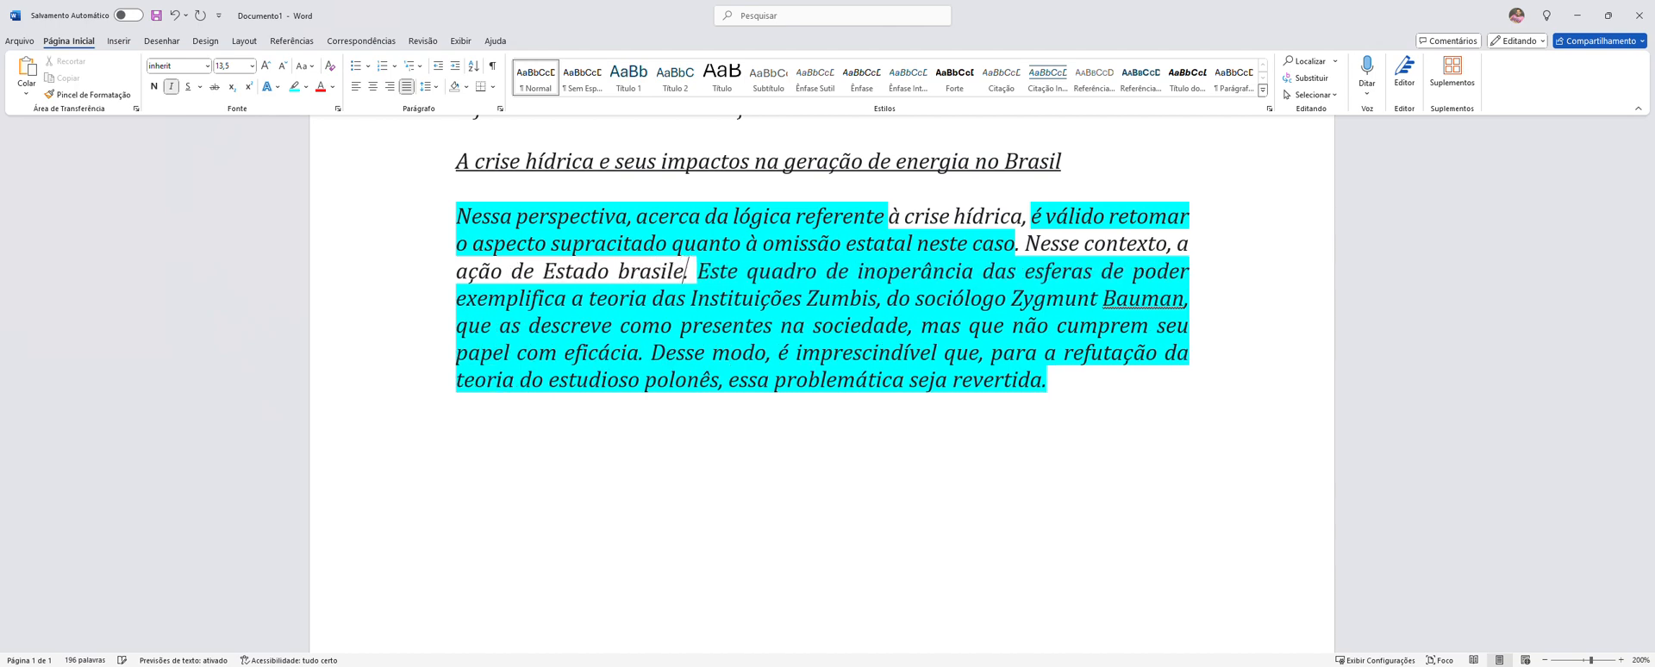
{"action": "type", "text": "iro no t"}
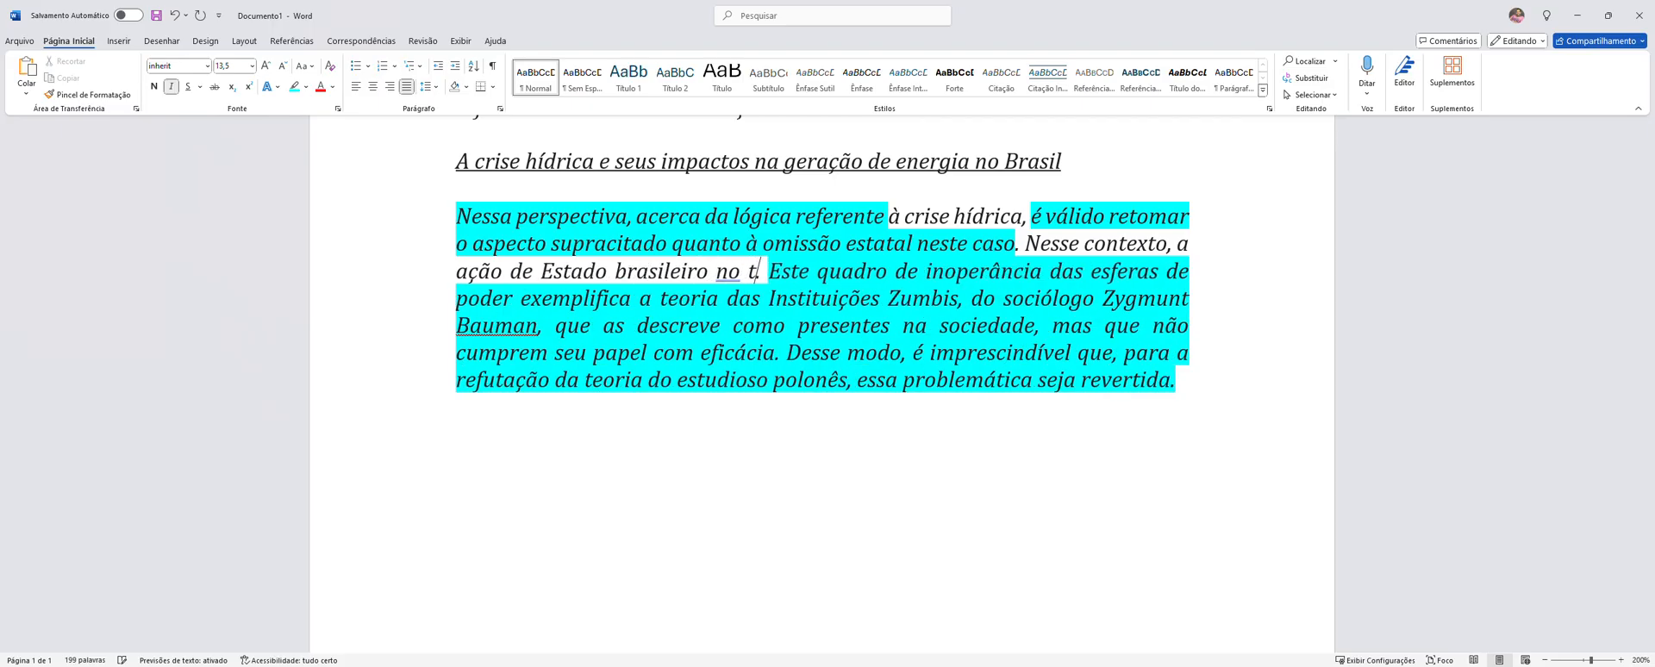
{"action": "type", "text": "ocante a d"}
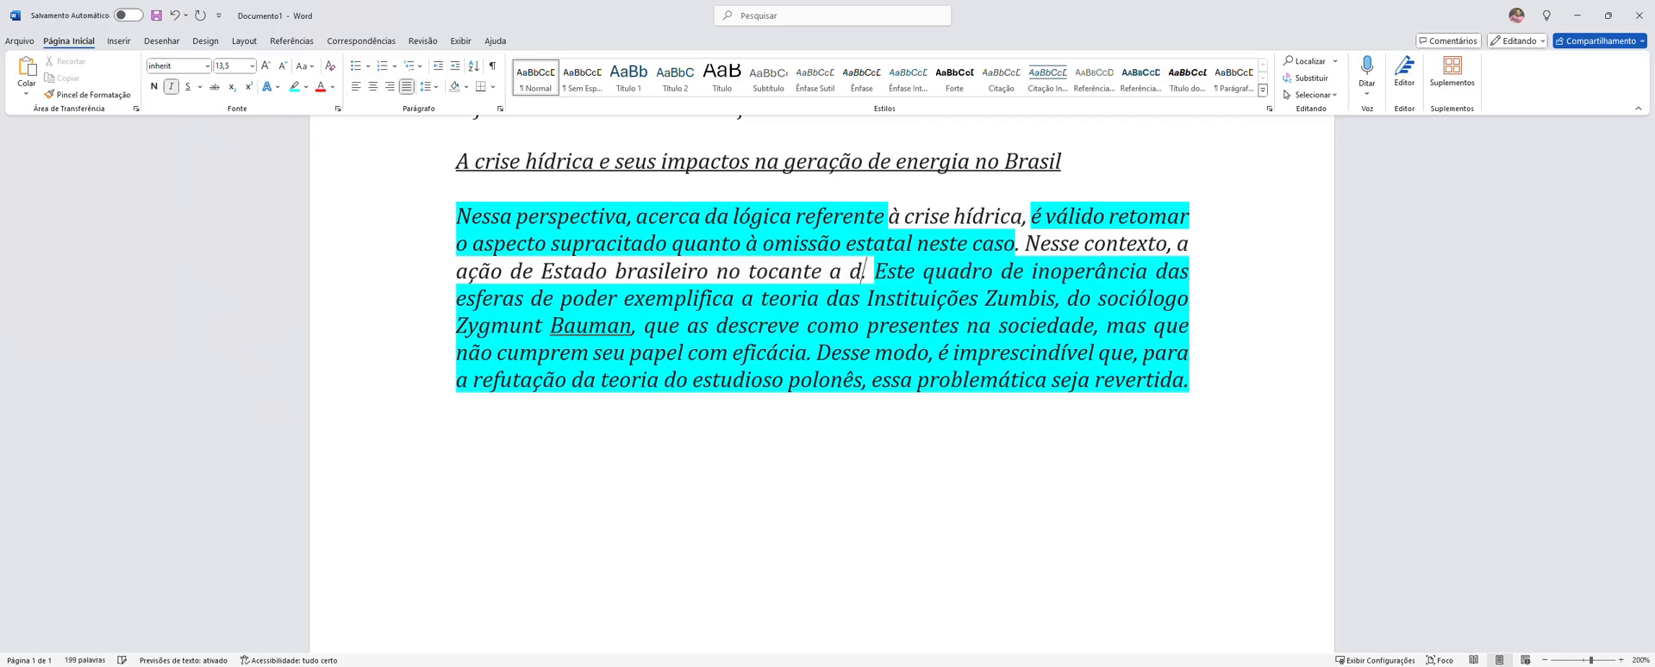
{"action": "type", "text": "iversific"}
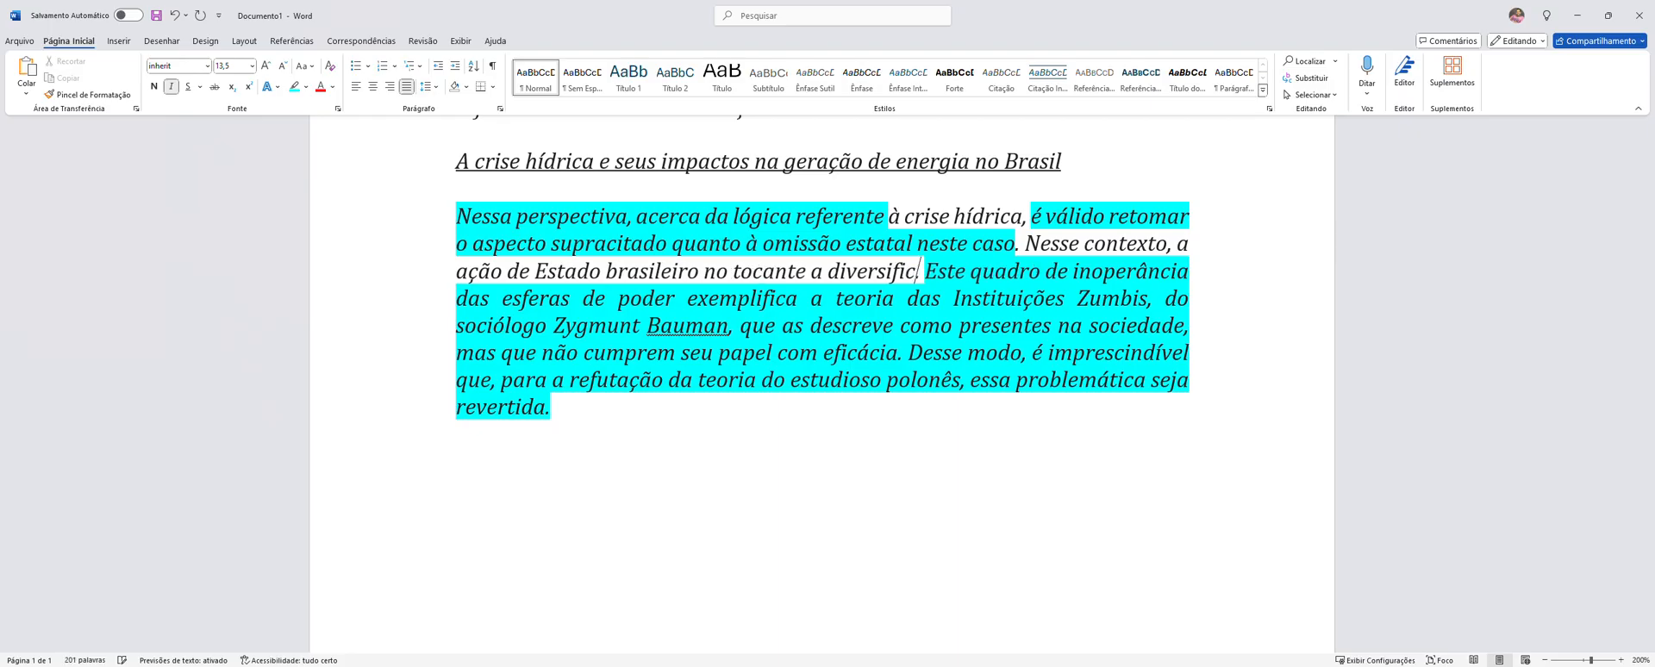
{"action": "type", "text": "ação da "}
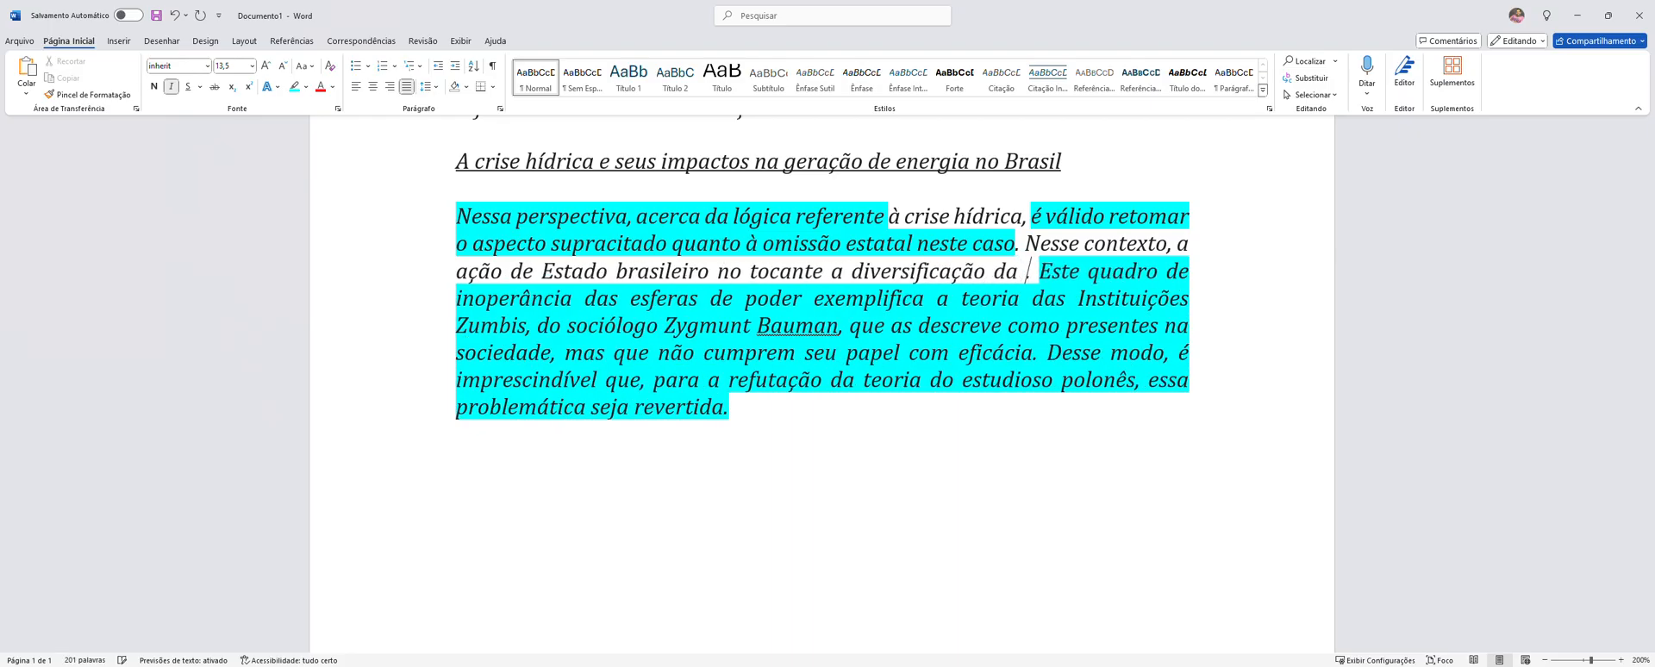
{"action": "type", "text": "matriz en"}
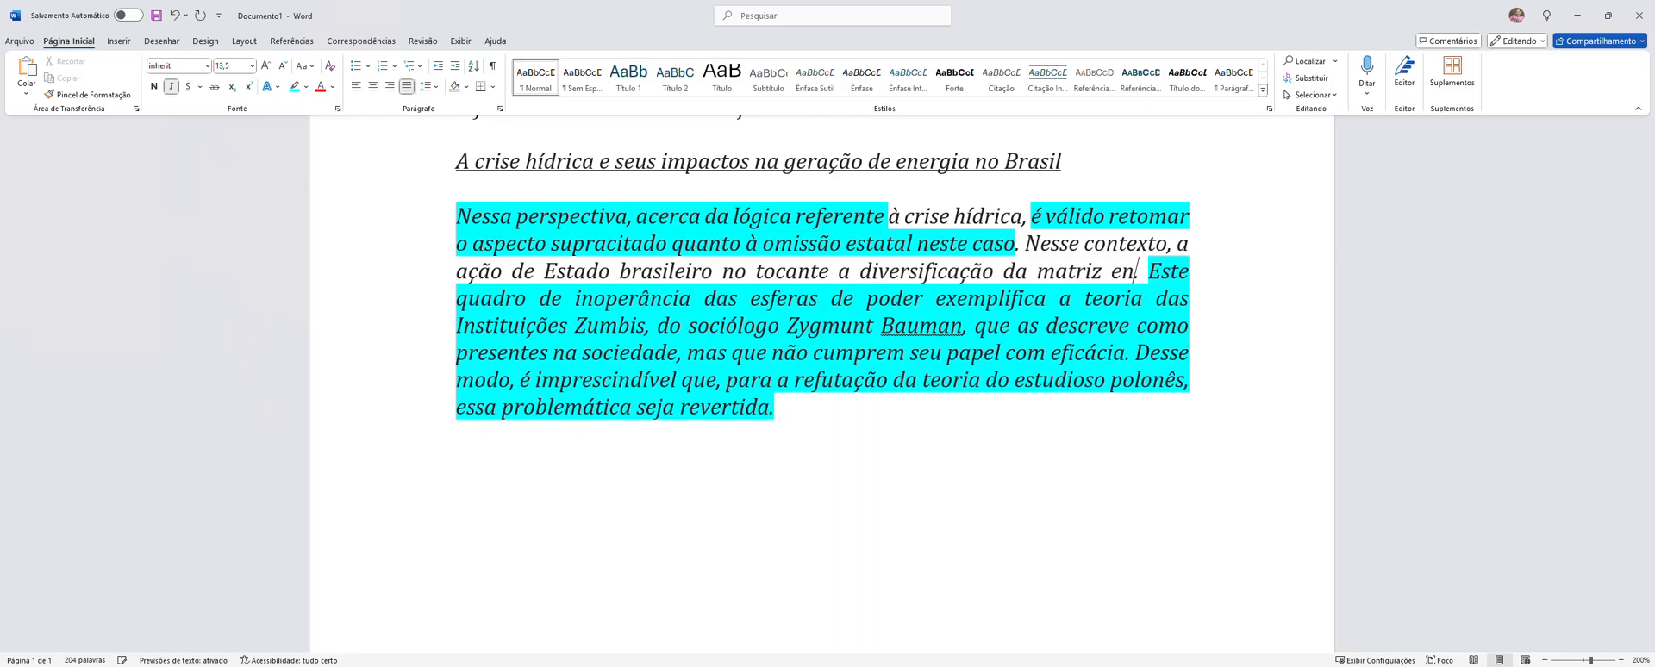
{"action": "type", "text": "ergéti"}
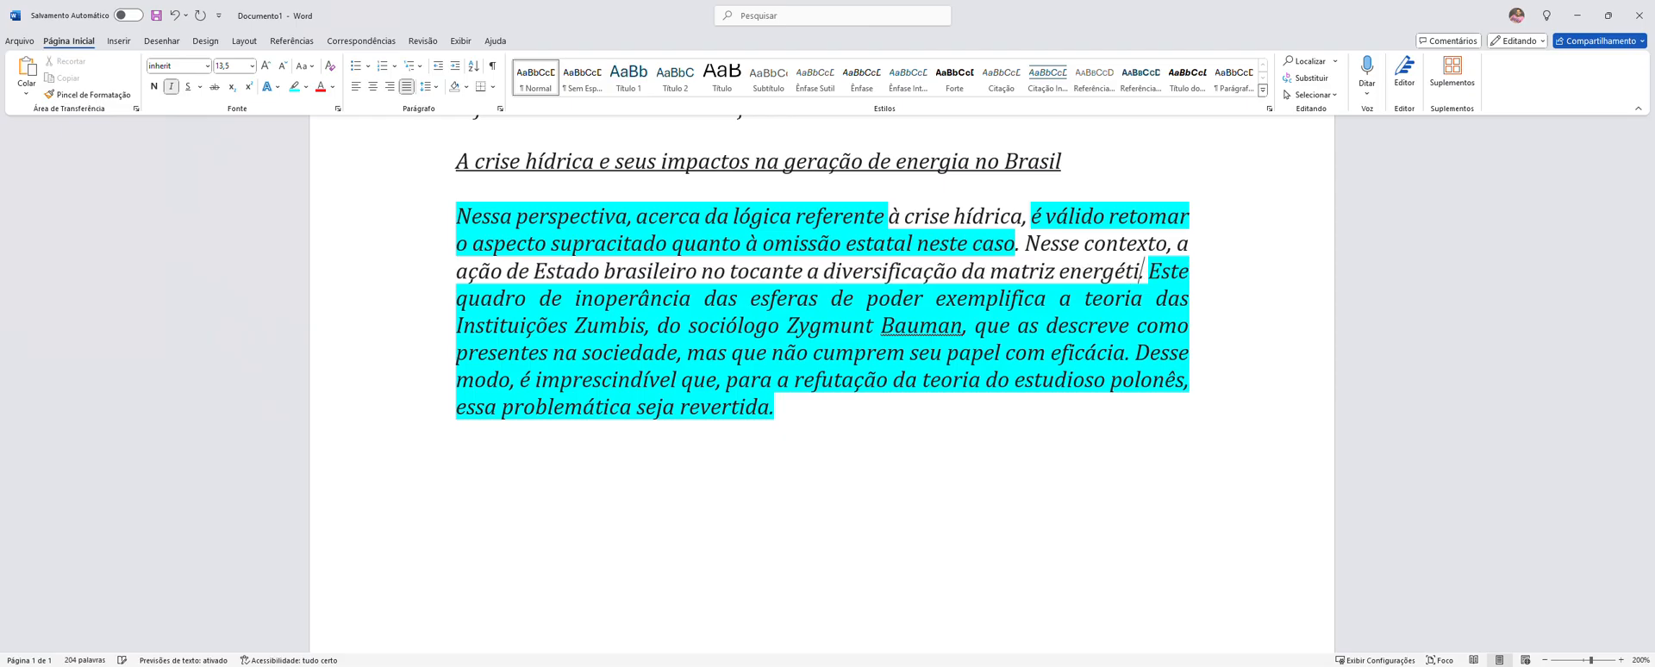
{"action": "type", "text": "ca do p"}
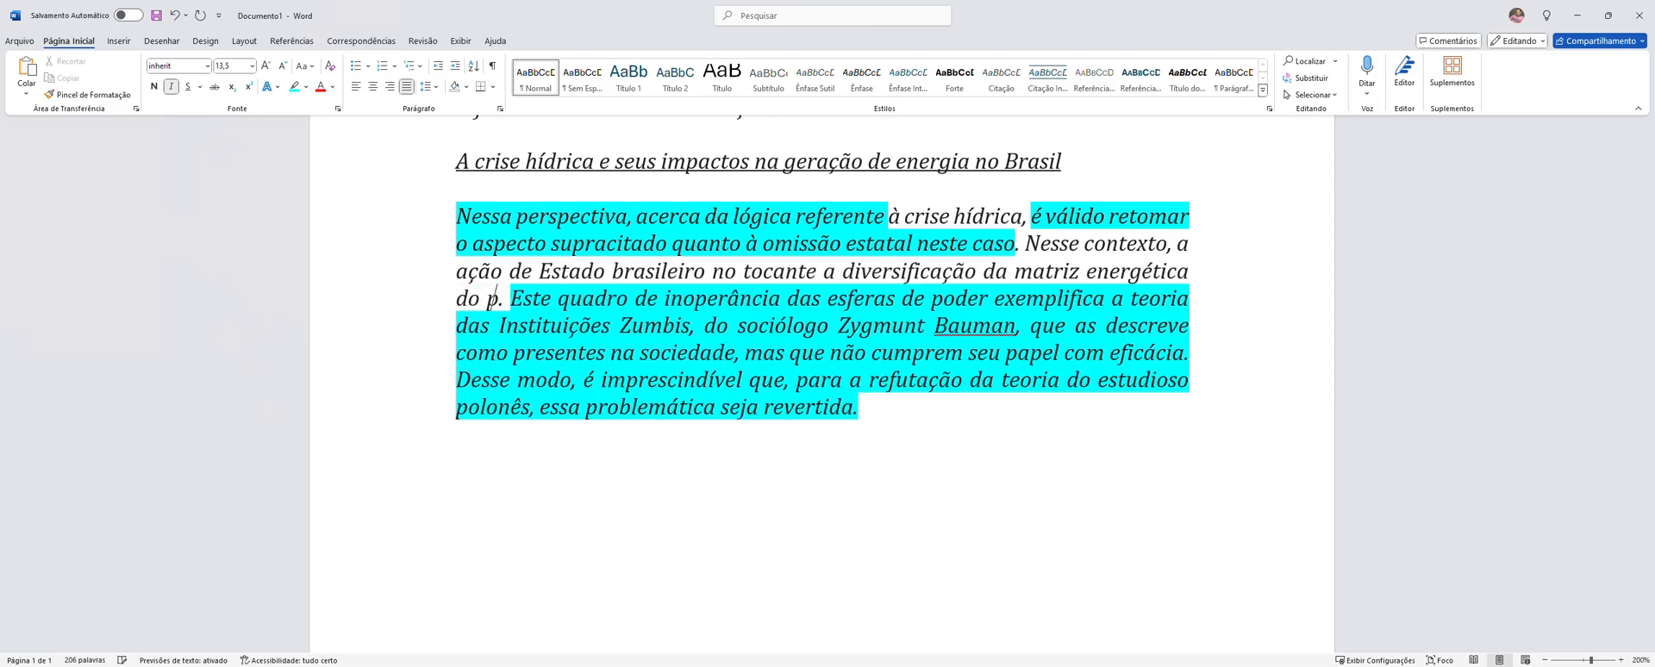
{"action": "type", "text": "aís"}
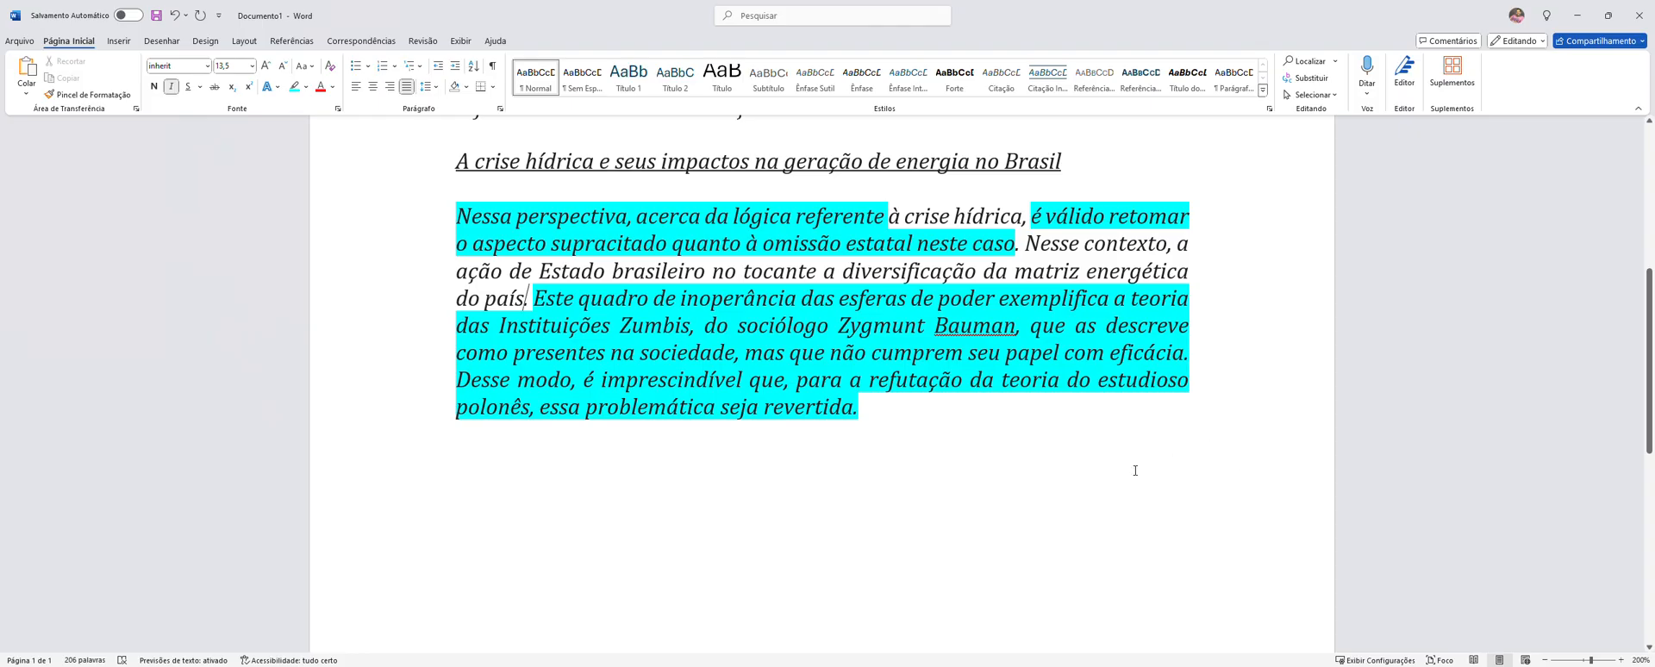
Correct the new sentence's wording to "ação do Estado" and "no tocante à diversificação"
{"action": "left_click", "coordinate": [541, 274]}
{"action": "key", "text": "BackSpace"}
{"action": "key", "text": "BackSpace"}
{"action": "type", "text": "o"}
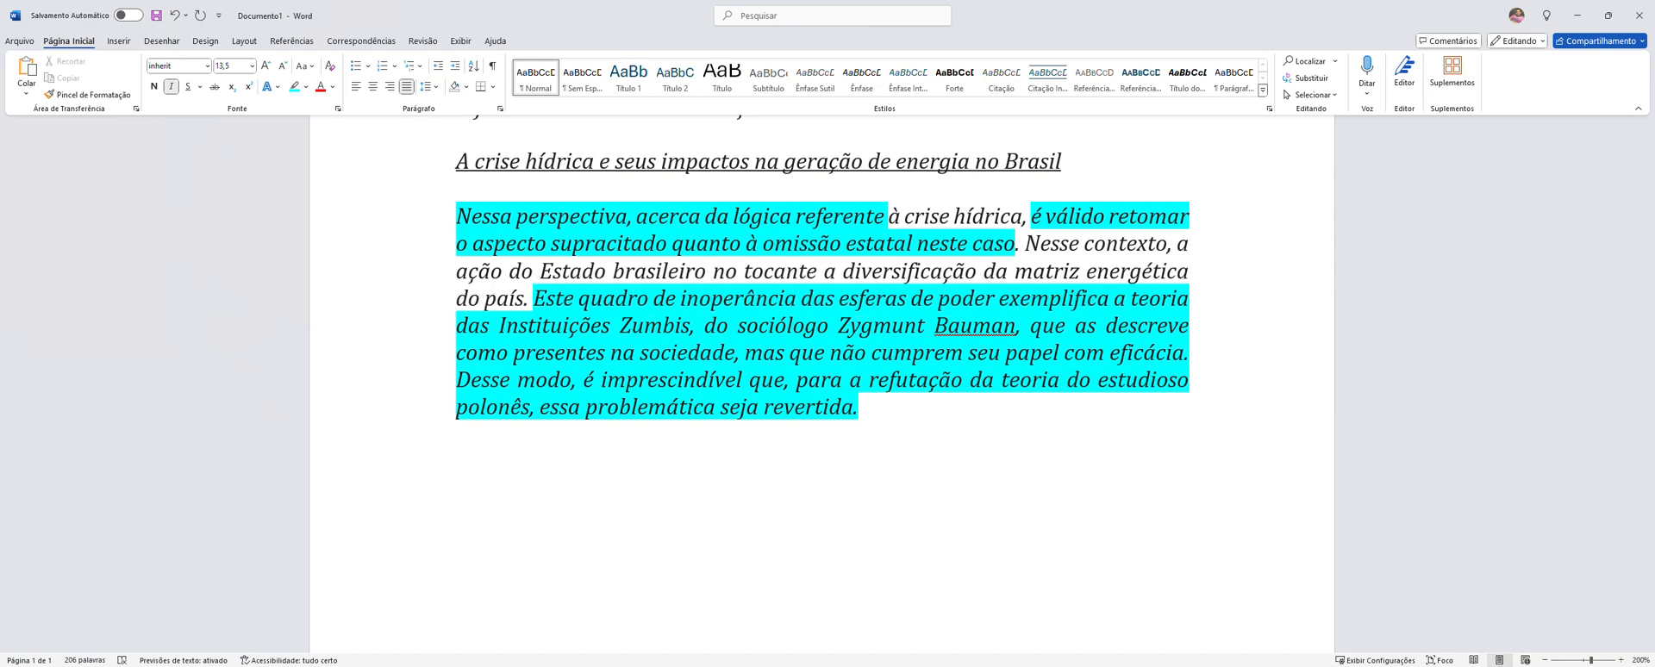
{"action": "left_click", "coordinate": [844, 270]}
{"action": "key", "text": "BackSpace"}
{"action": "key", "text": "BackSpace"}
{"action": "type", "text": "à"}
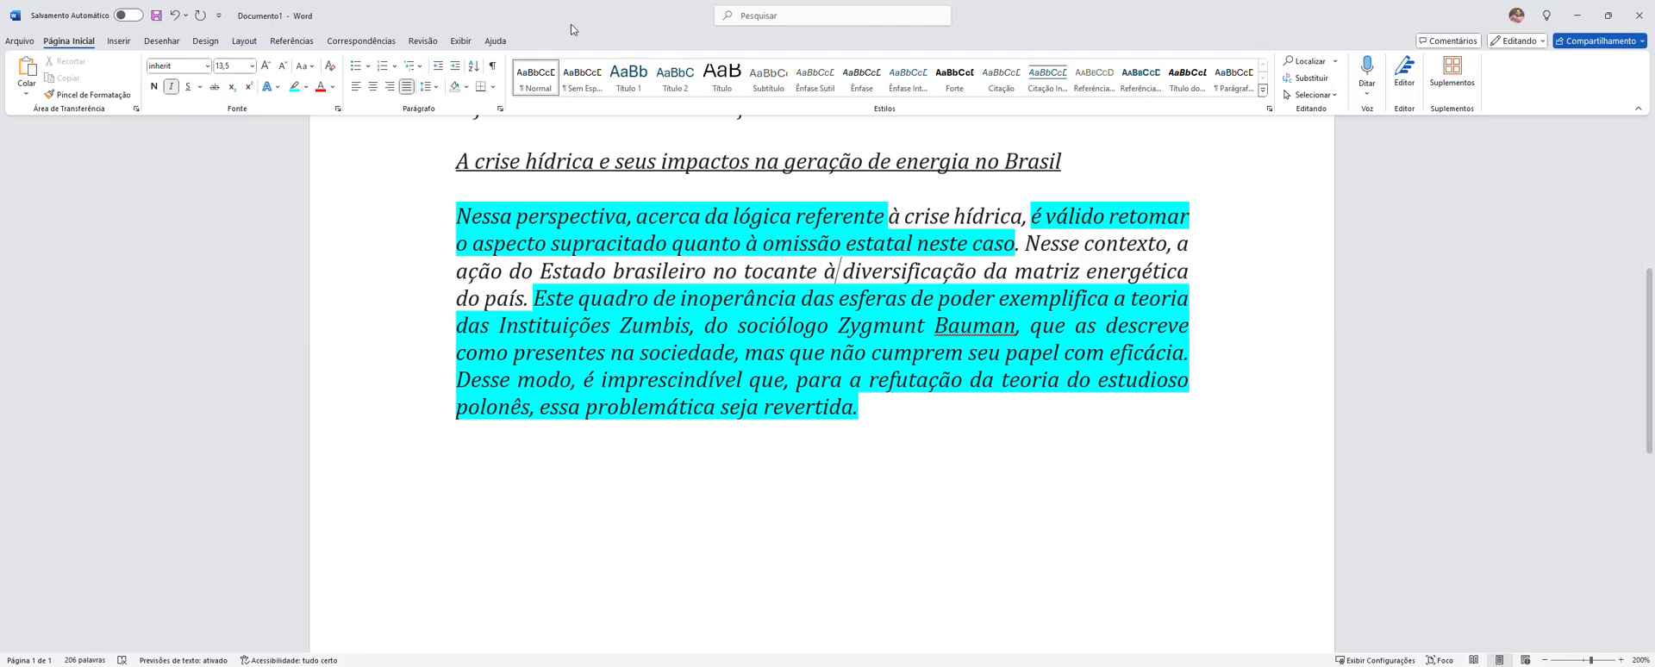
Add "ainda é insuficiente" after "matriz energética do país", before the final period
{"action": "left_click", "coordinate": [537, 302]}
{"action": "type", "text": "an"}
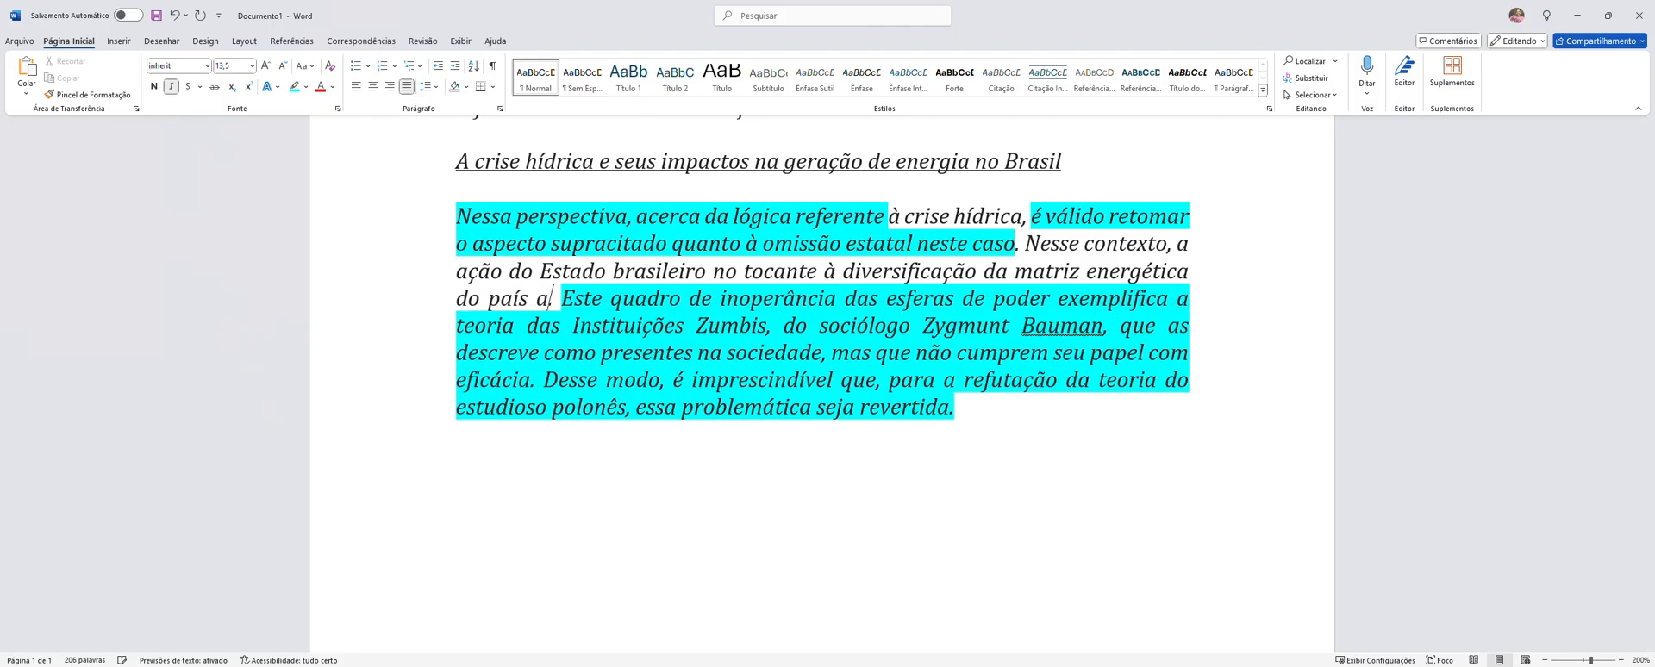
{"action": "key", "text": "BackSpace"}
{"action": "type", "text": "inda é"}
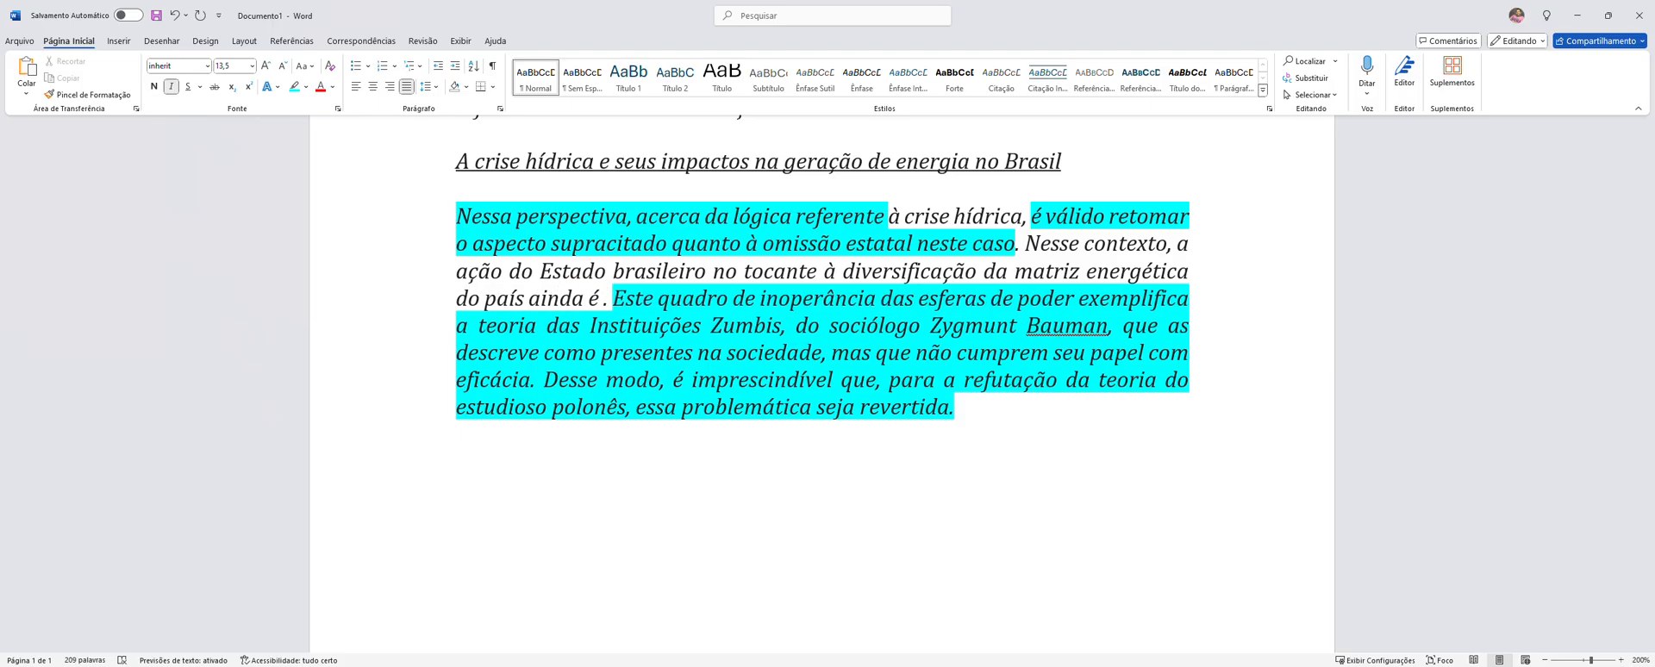
{"action": "type", "text": " insufi"}
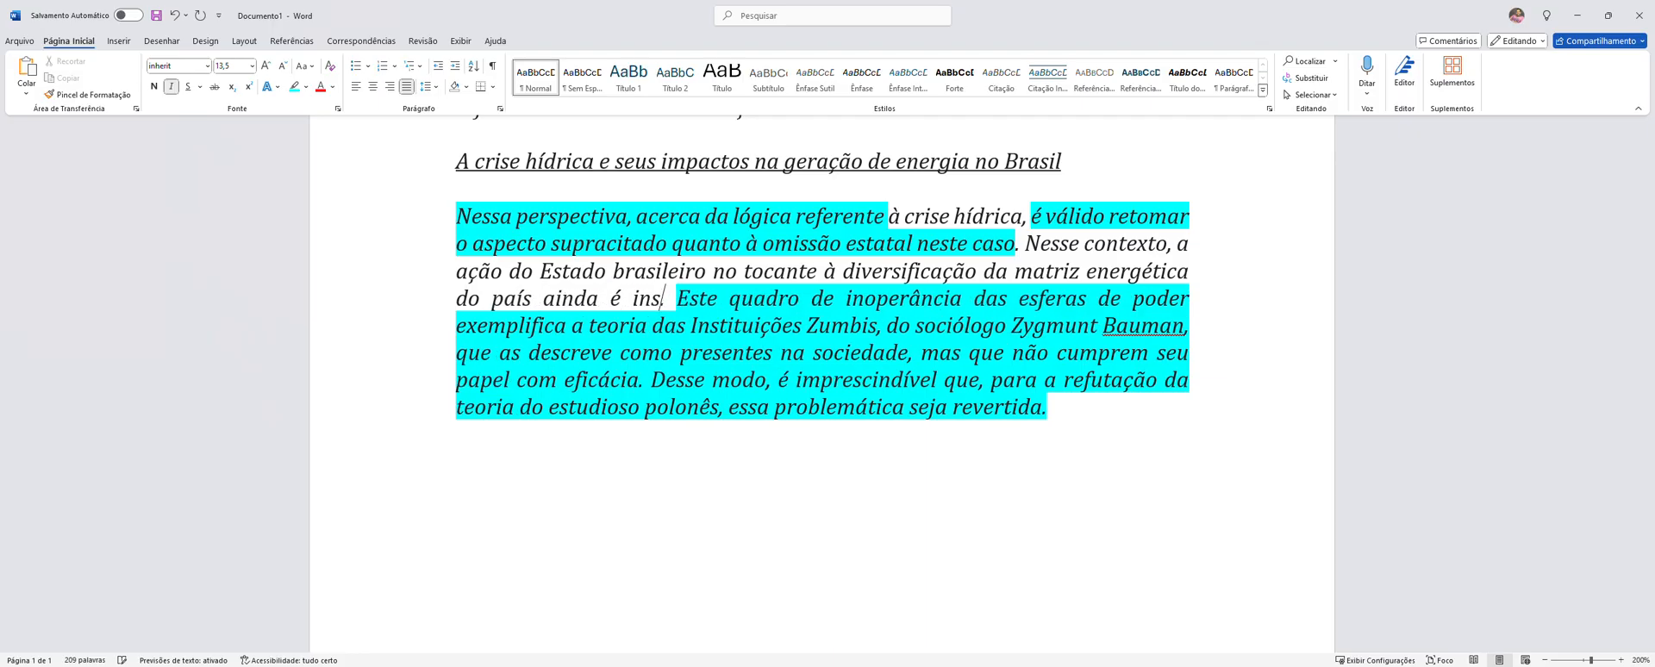
{"action": "type", "text": "ciente"}
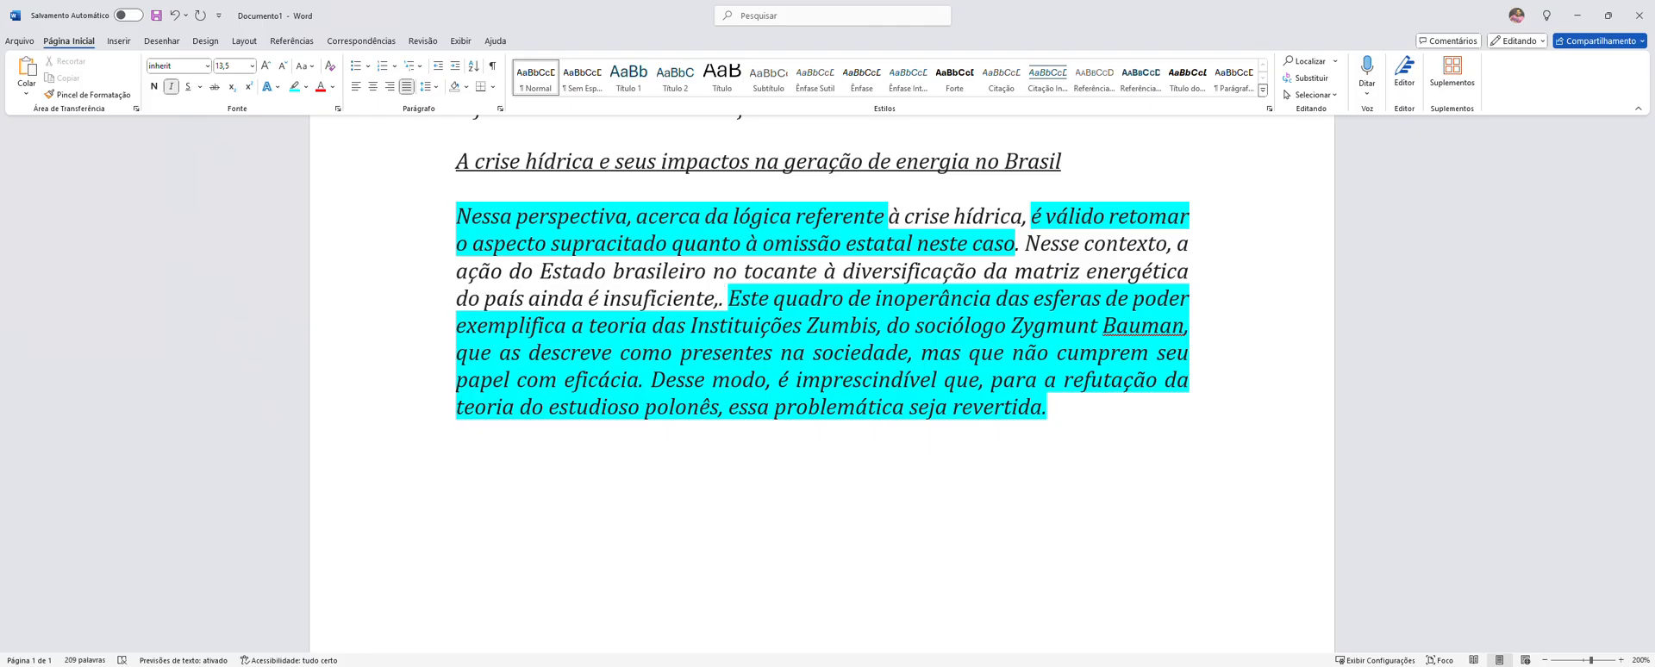
Continue the "Nesse contexto" sentence after "insuficiente" with ", tendo em vista que o problema da estiagem"
{"action": "type", "text": ", "}
{"action": "type", "text": "tendo em"}
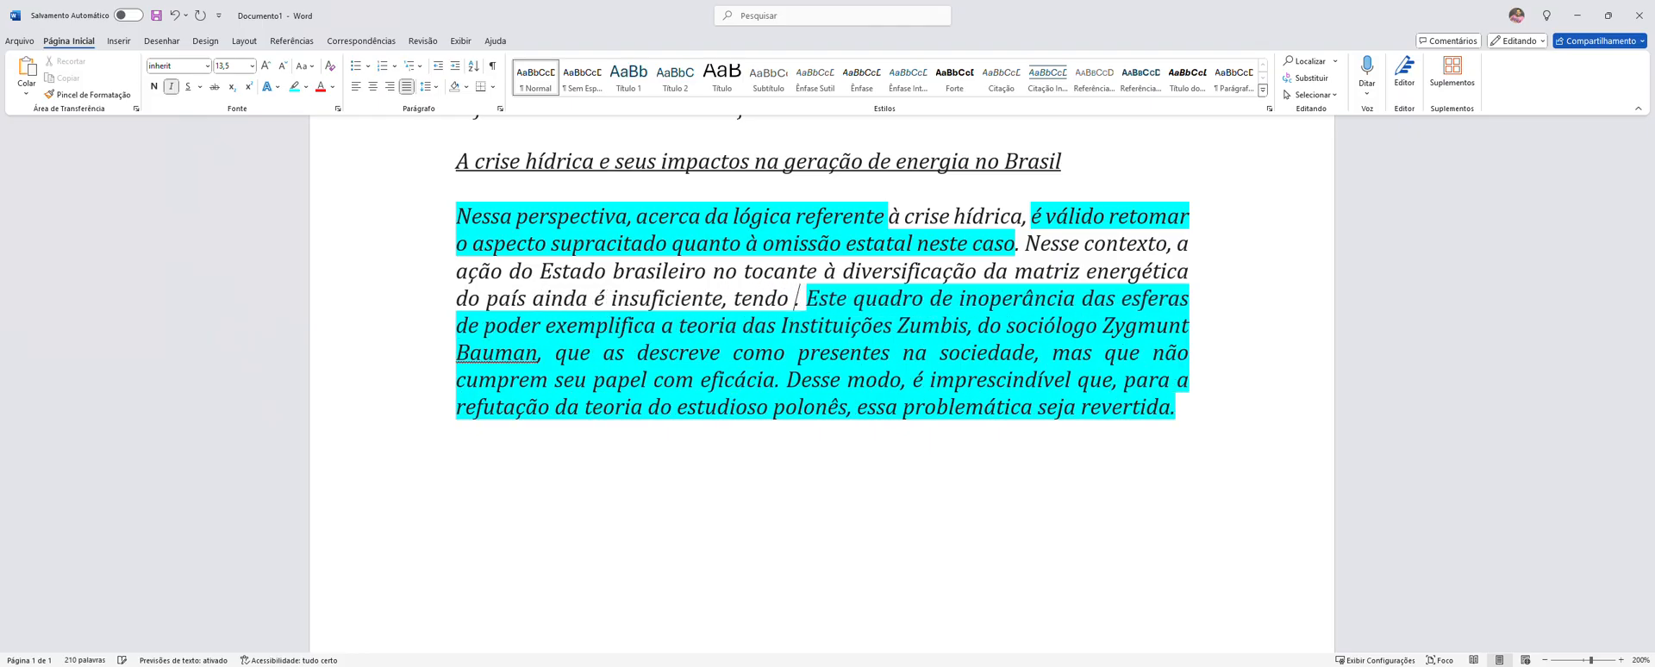
{"action": "type", "text": " vista "}
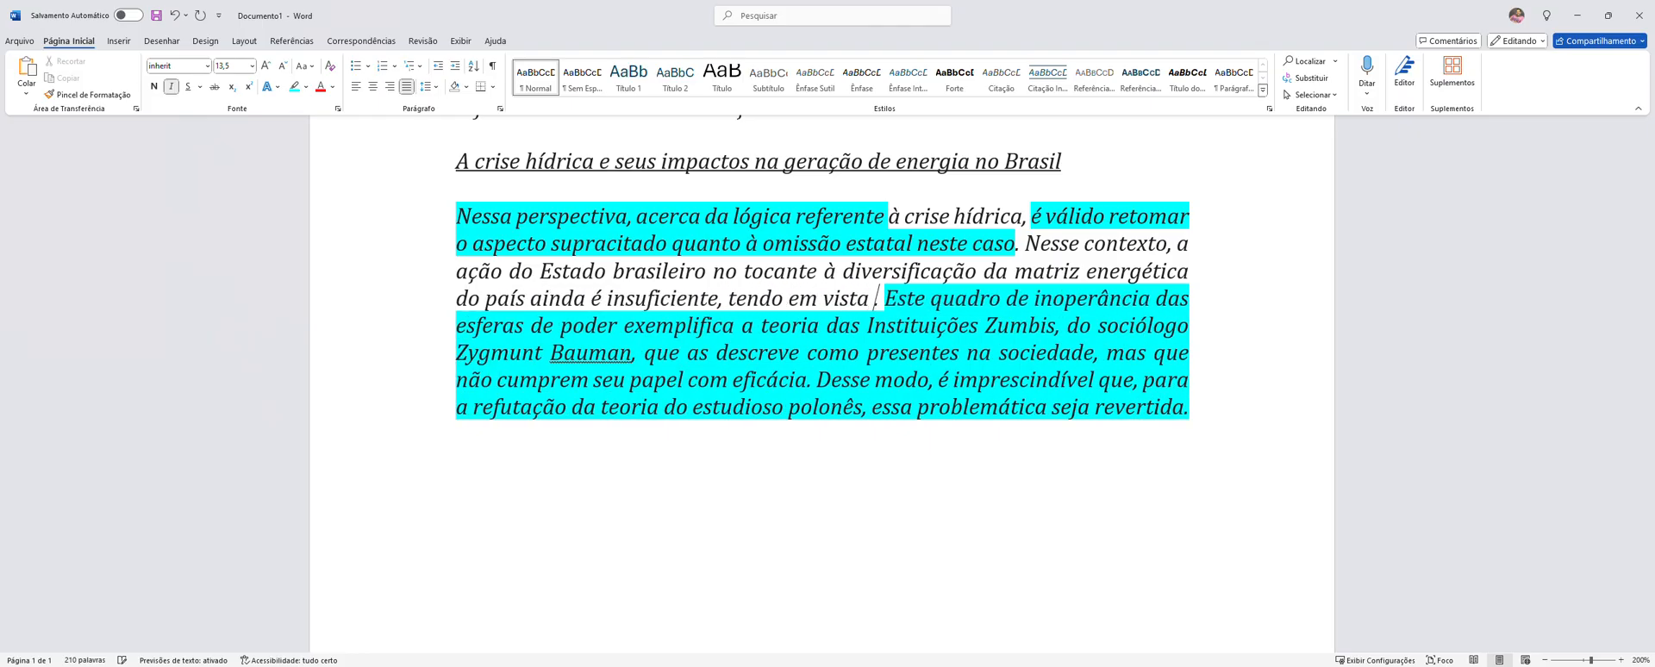
{"action": "type", "text": "que"}
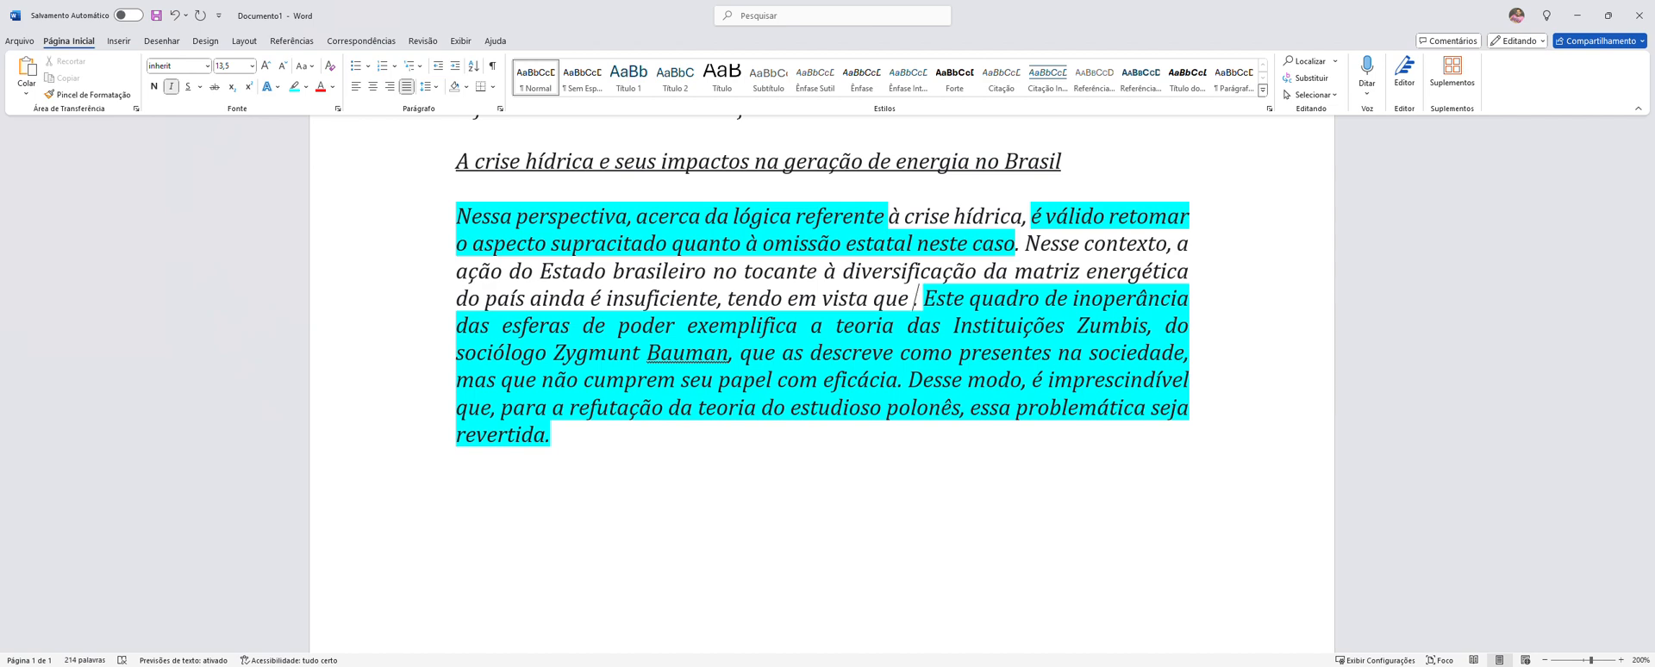
{"action": "type", "text": " o proble"}
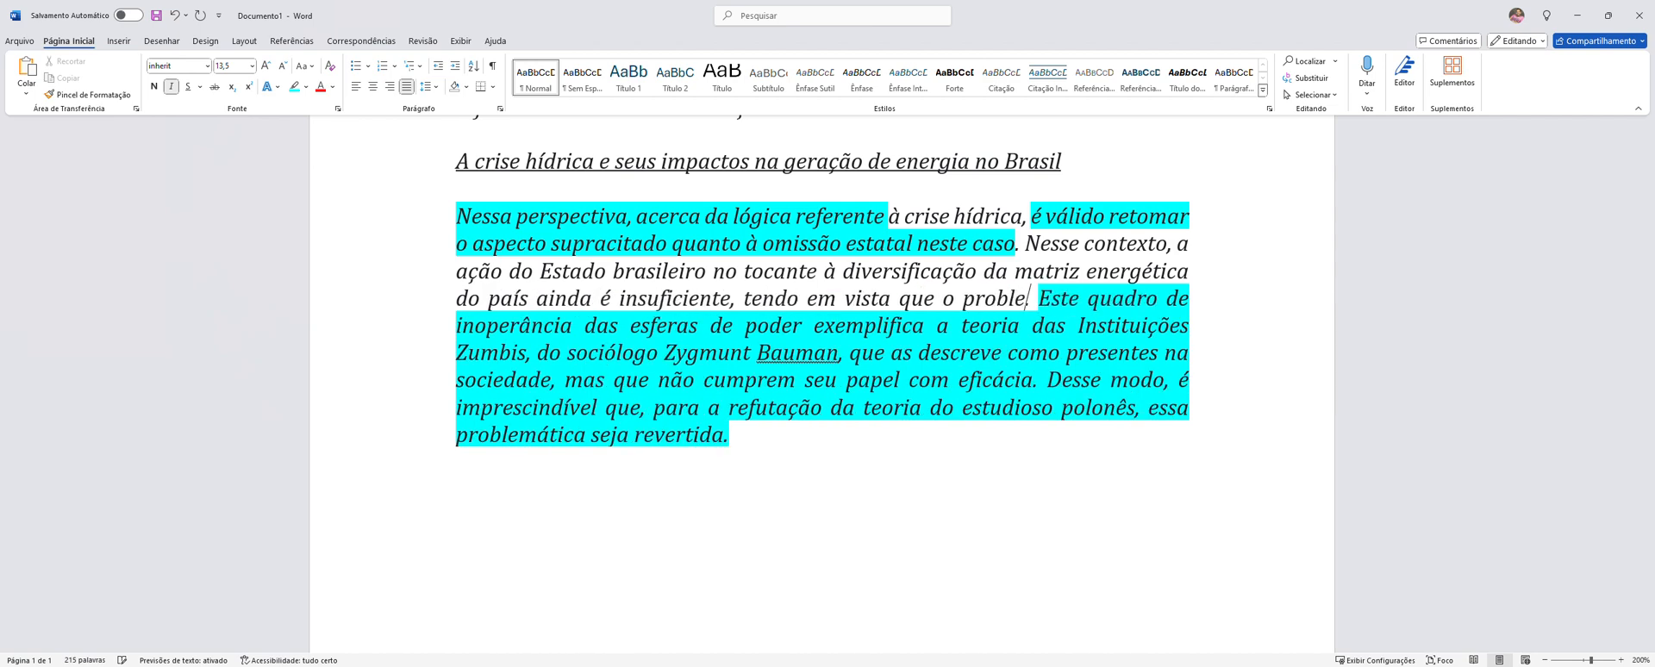
{"action": "type", "text": "ma da es"}
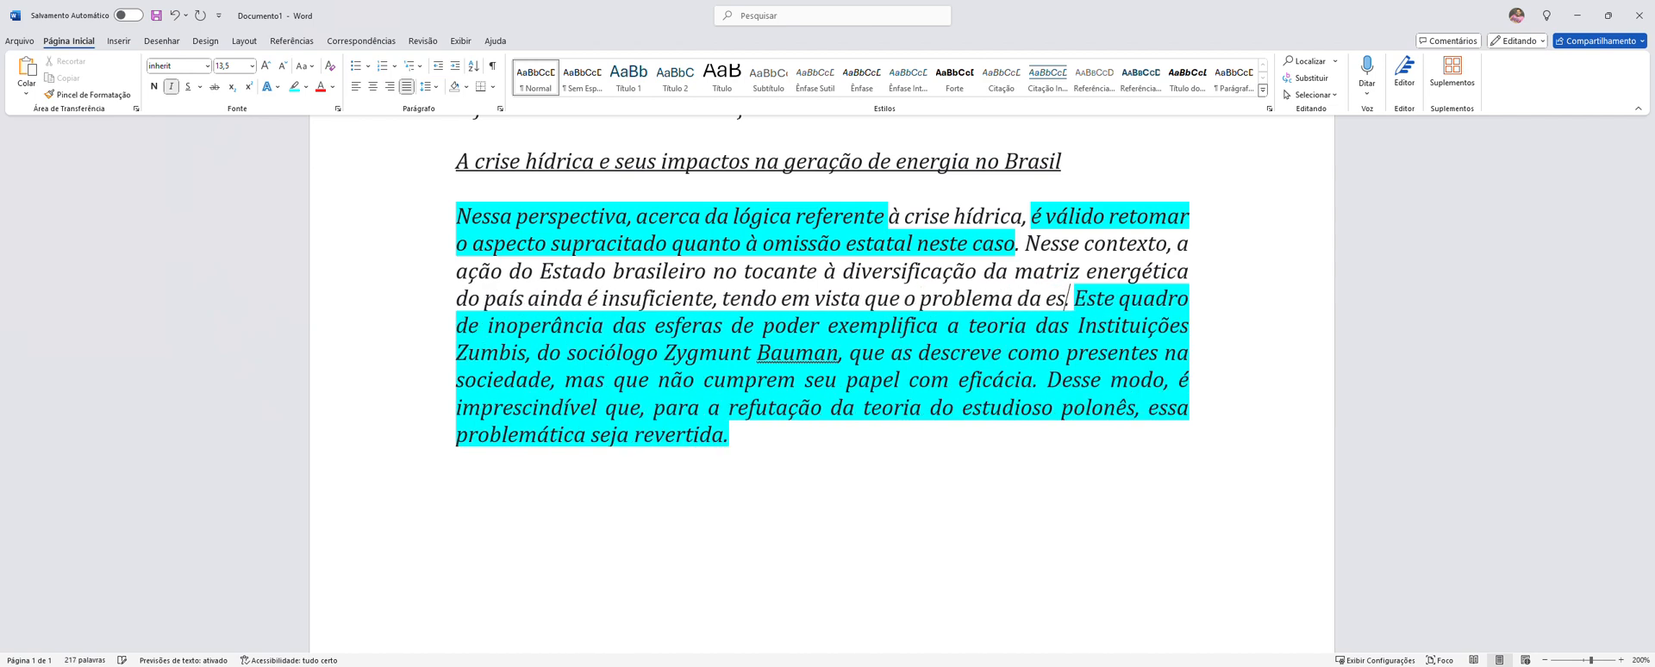
{"action": "type", "text": "tiagem"}
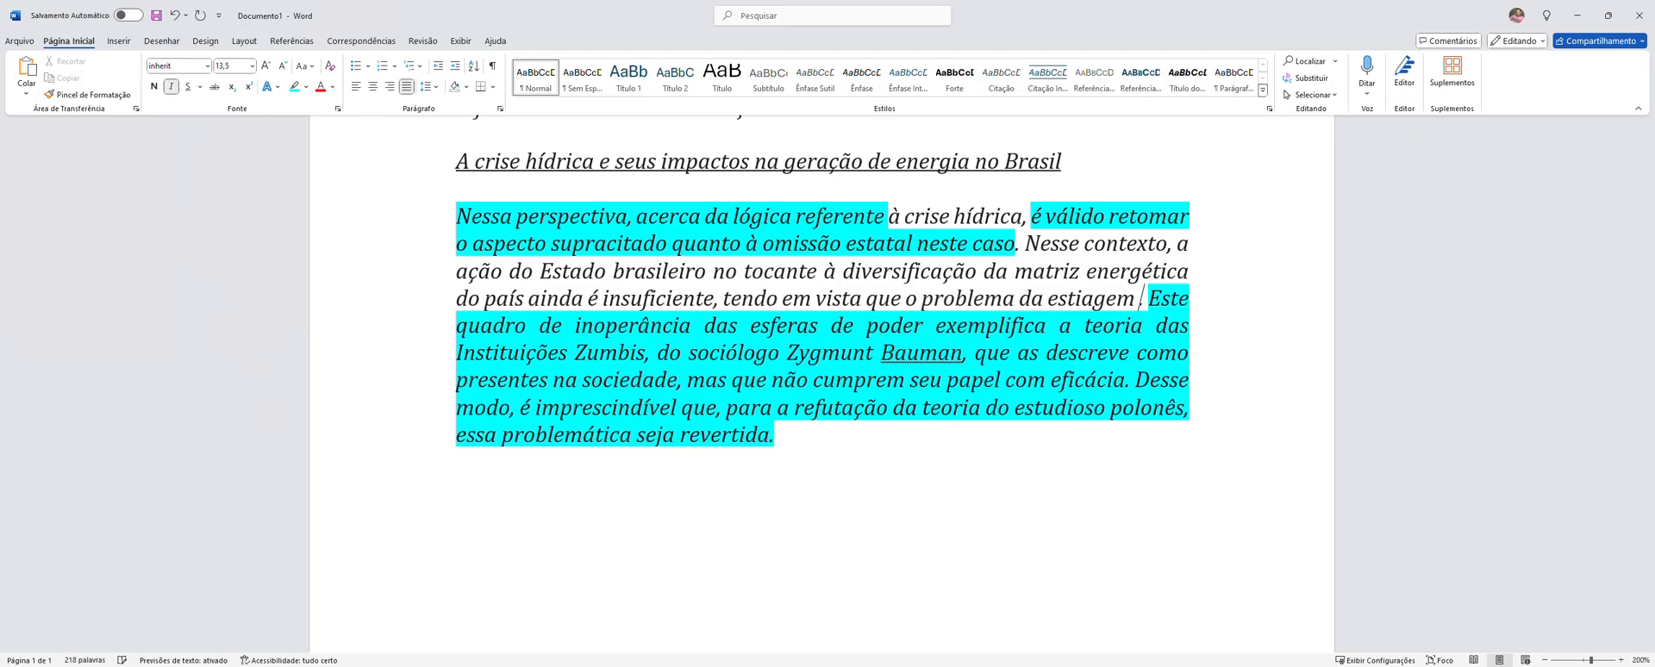
Add "é uma condição cíclica das características climáticas brasileiras" after "estiagem", before the final period
{"action": "type", "text": " é uma con"}
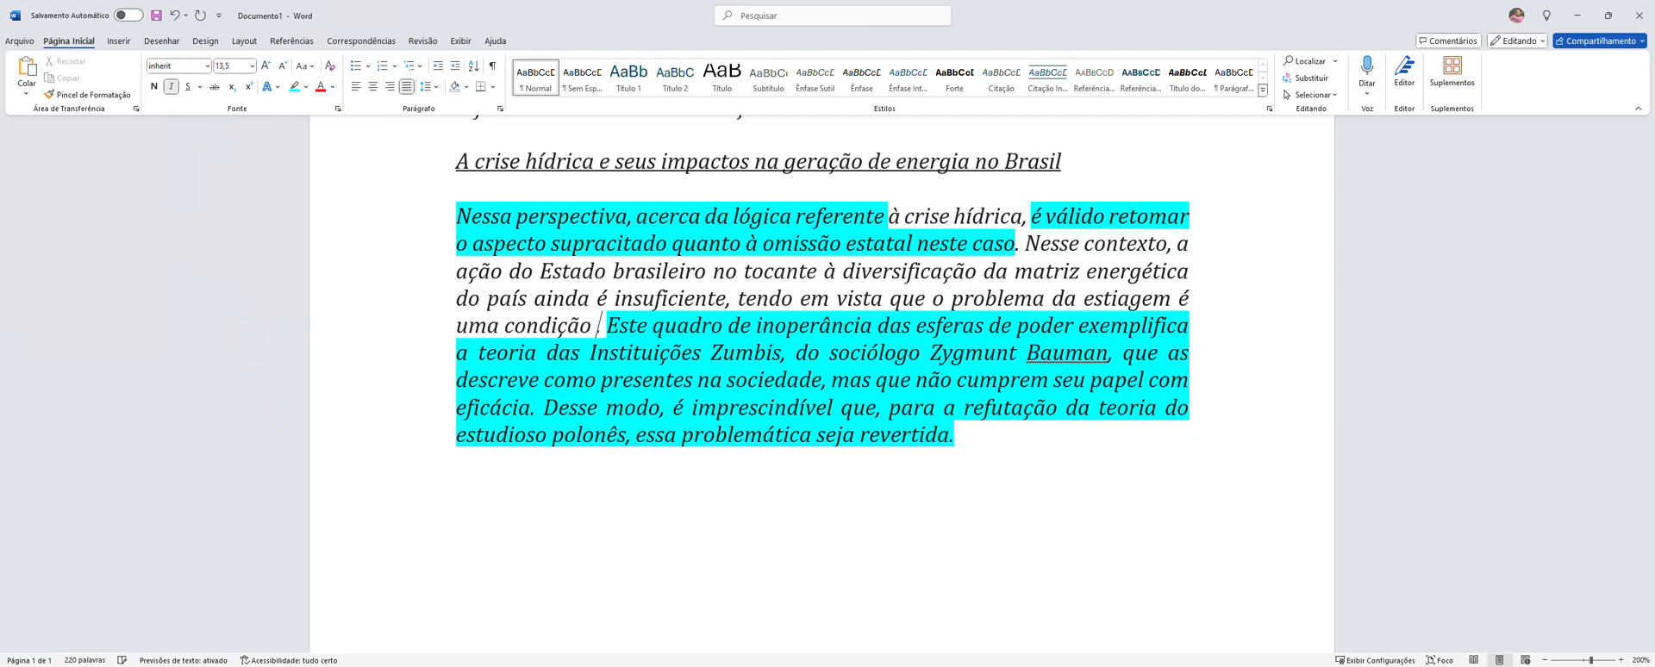
{"action": "type", "text": "dição cí"}
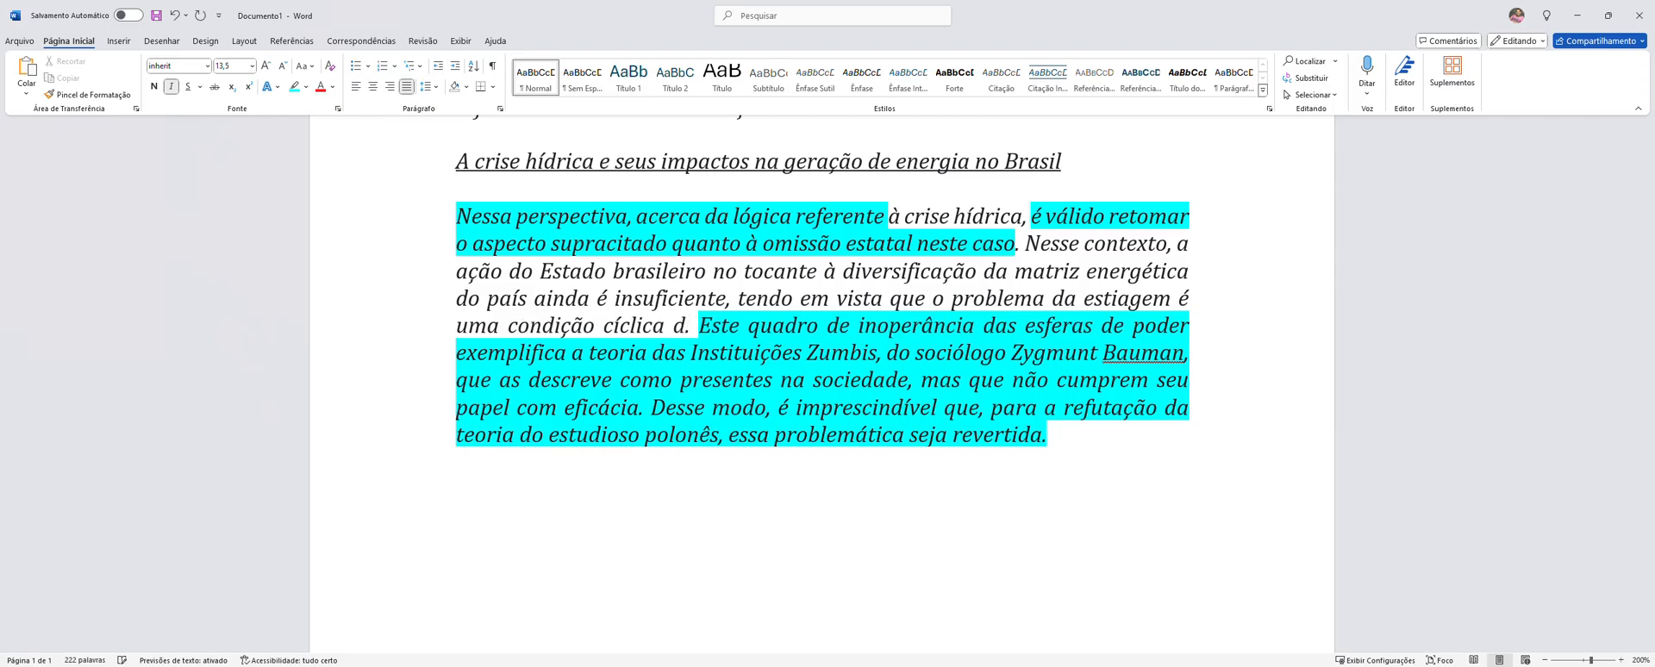
{"action": "type", "text": "clica das caracte"}
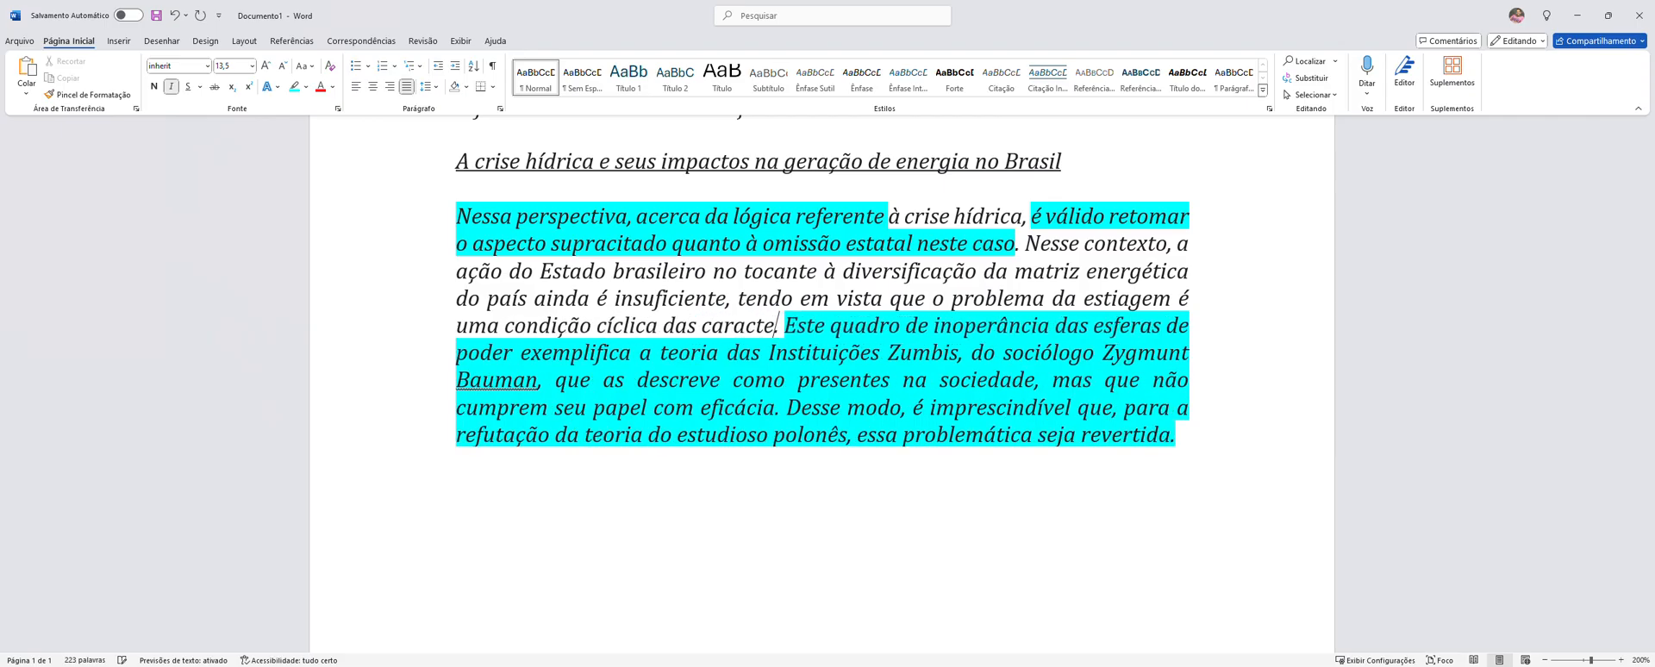
{"action": "type", "text": "rístic"}
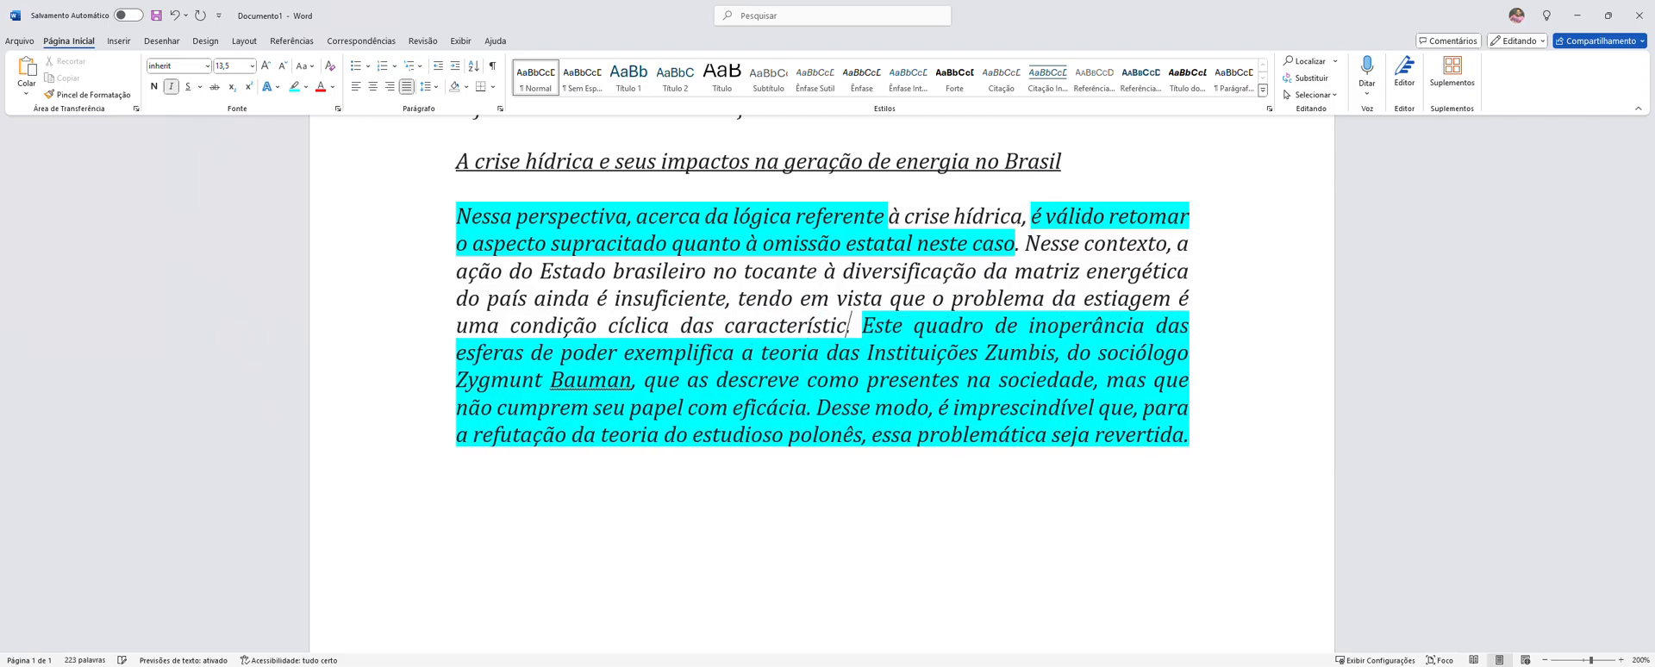
{"action": "type", "text": "as clim"}
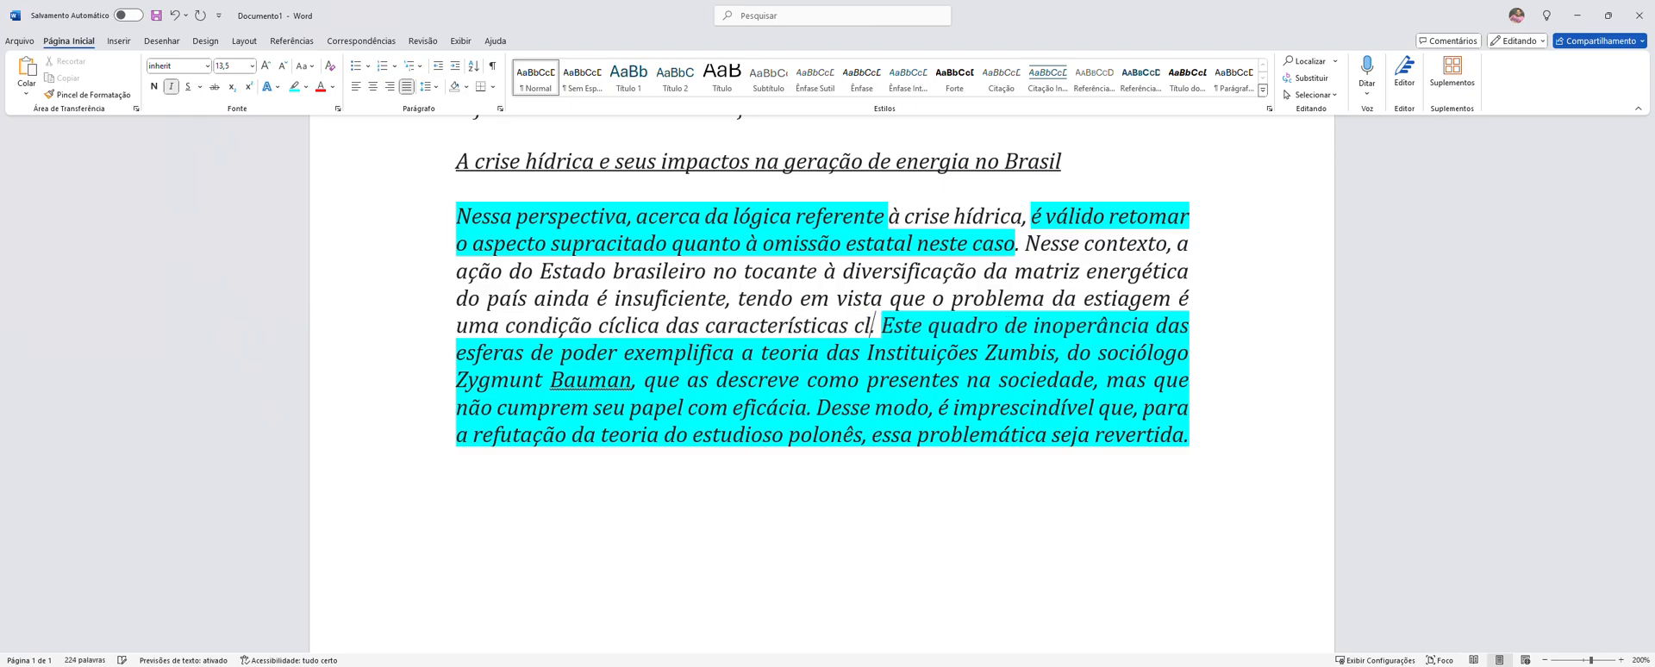
{"action": "type", "text": "át"}
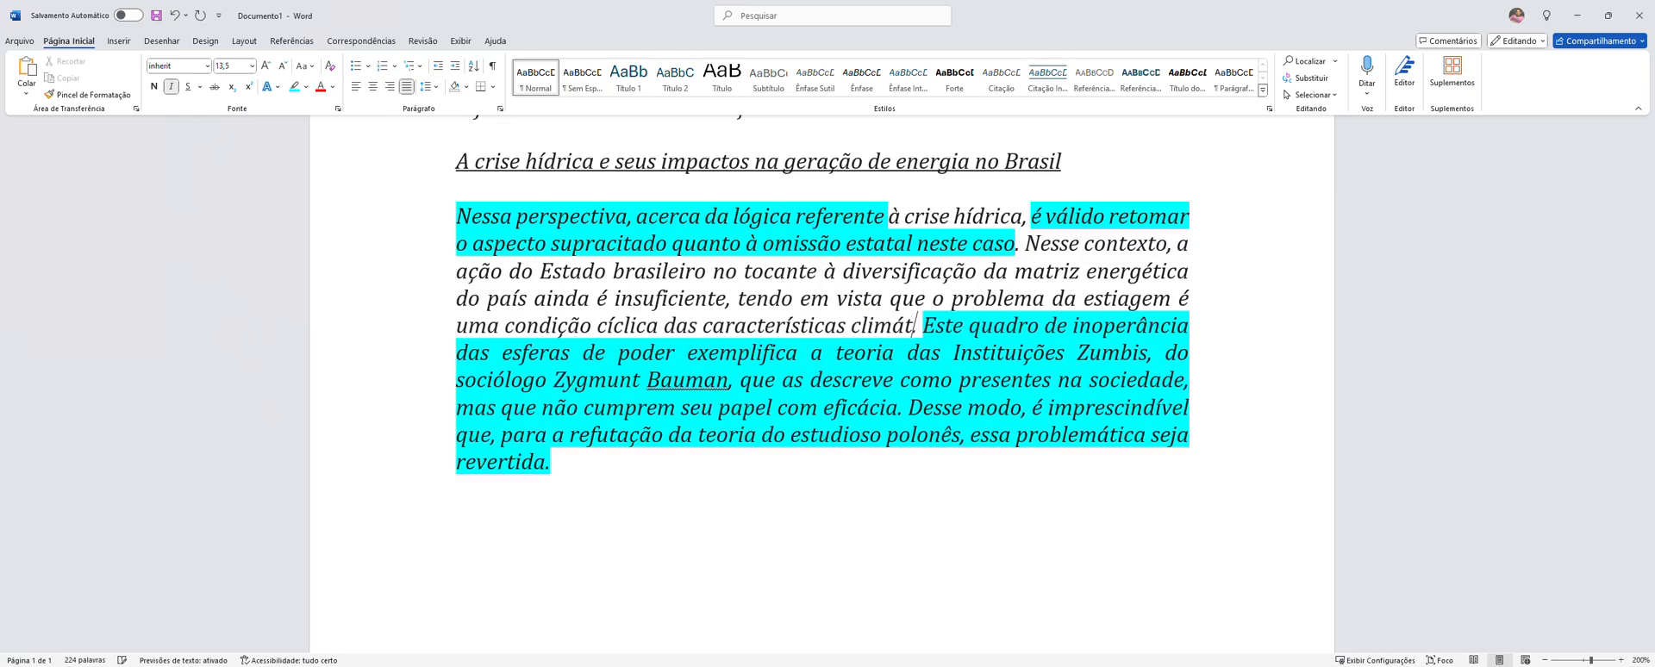
{"action": "type", "text": "icas bra"}
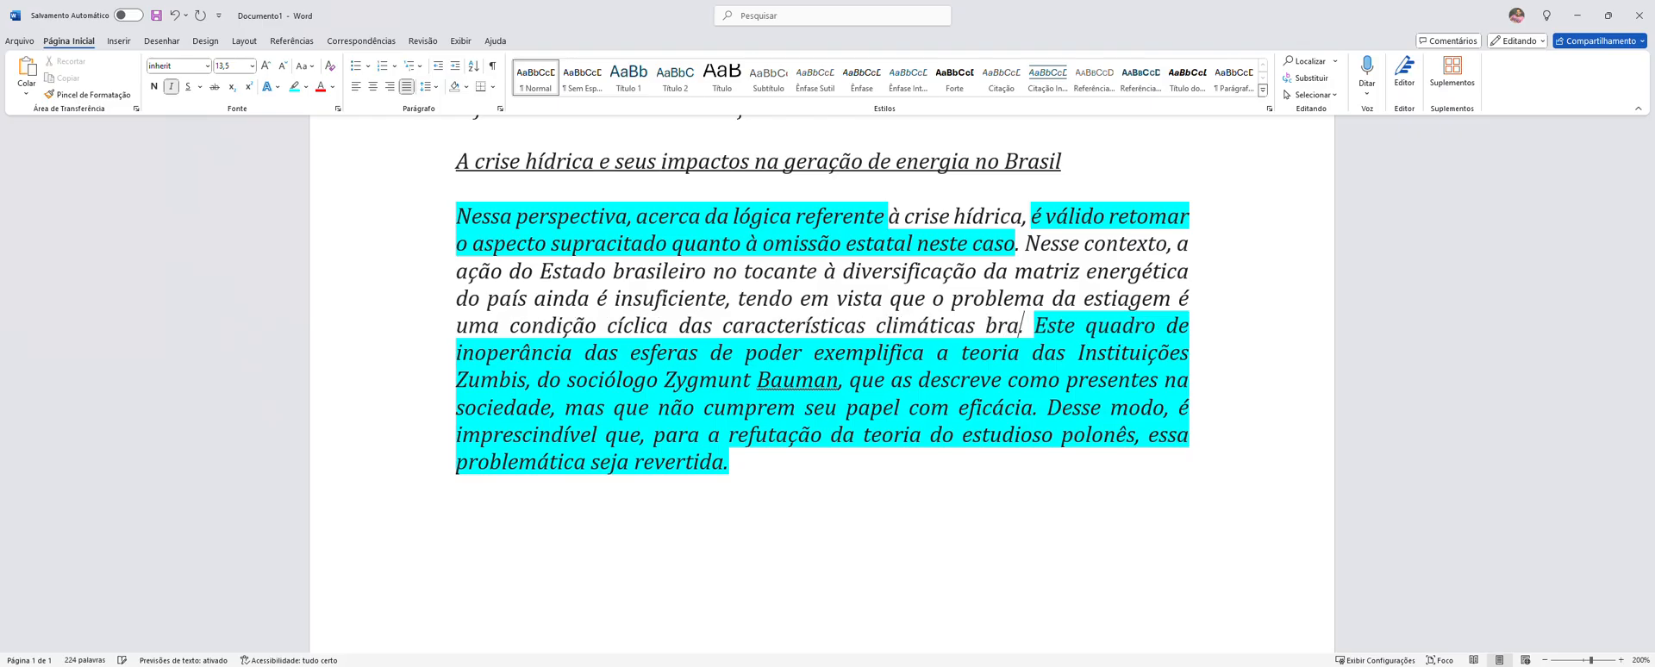
{"action": "type", "text": "sileiras."}
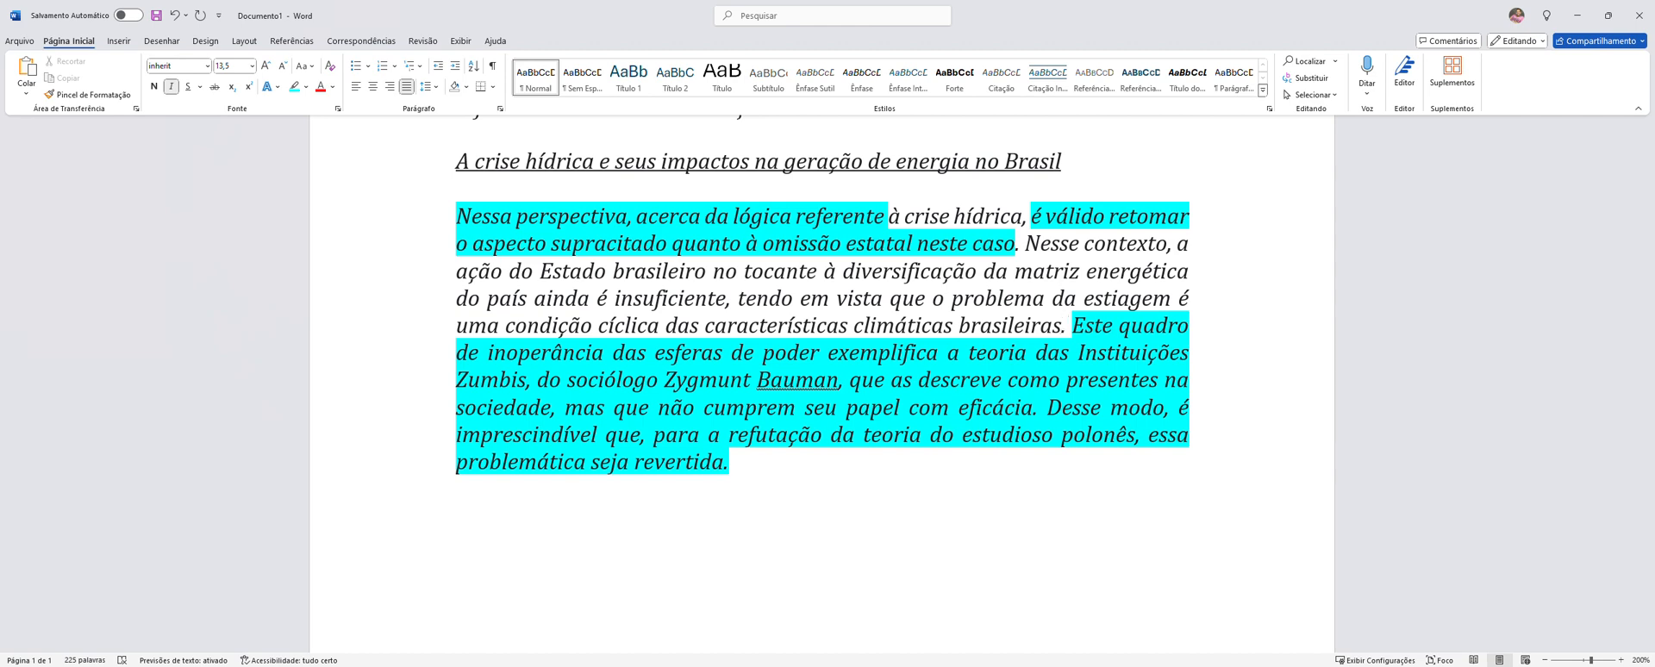
Replace "brasileiras" with "do país" after "características climáticas" and continue with the conjunction "e"
{"action": "key", "text": "BackSpace"}
{"action": "key", "text": "BackSpace"}
{"action": "key", "text": "BackSpace"}
{"action": "key", "text": "BackSpace"}
{"action": "key", "text": "BackSpace"}
{"action": "key", "text": "BackSpace"}
{"action": "key", "text": "BackSpace"}
{"action": "key", "text": "BackSpace"}
{"action": "key", "text": "BackSpace"}
{"action": "key", "text": "BackSpace"}
{"action": "key", "text": "BackSpace"}
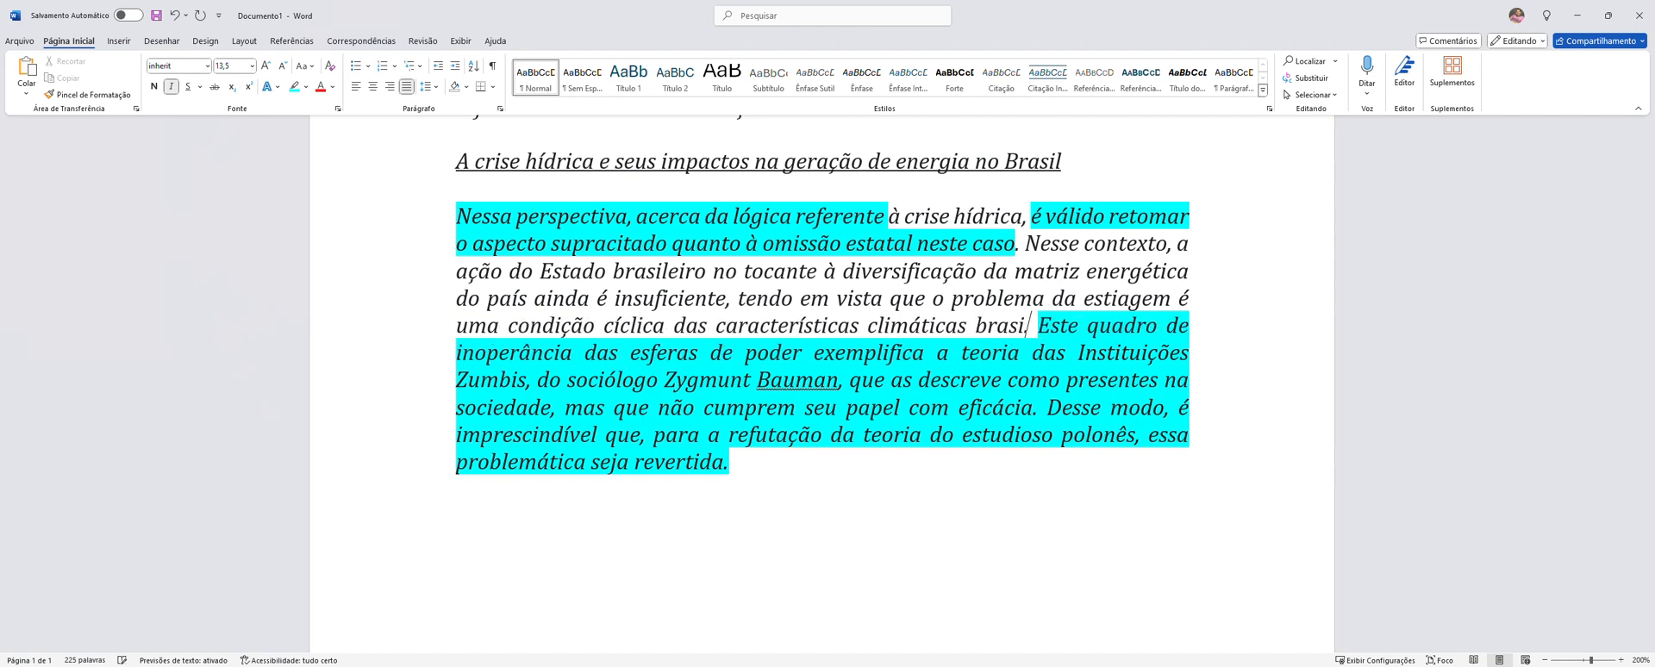
{"action": "key", "text": "BackSpace"}
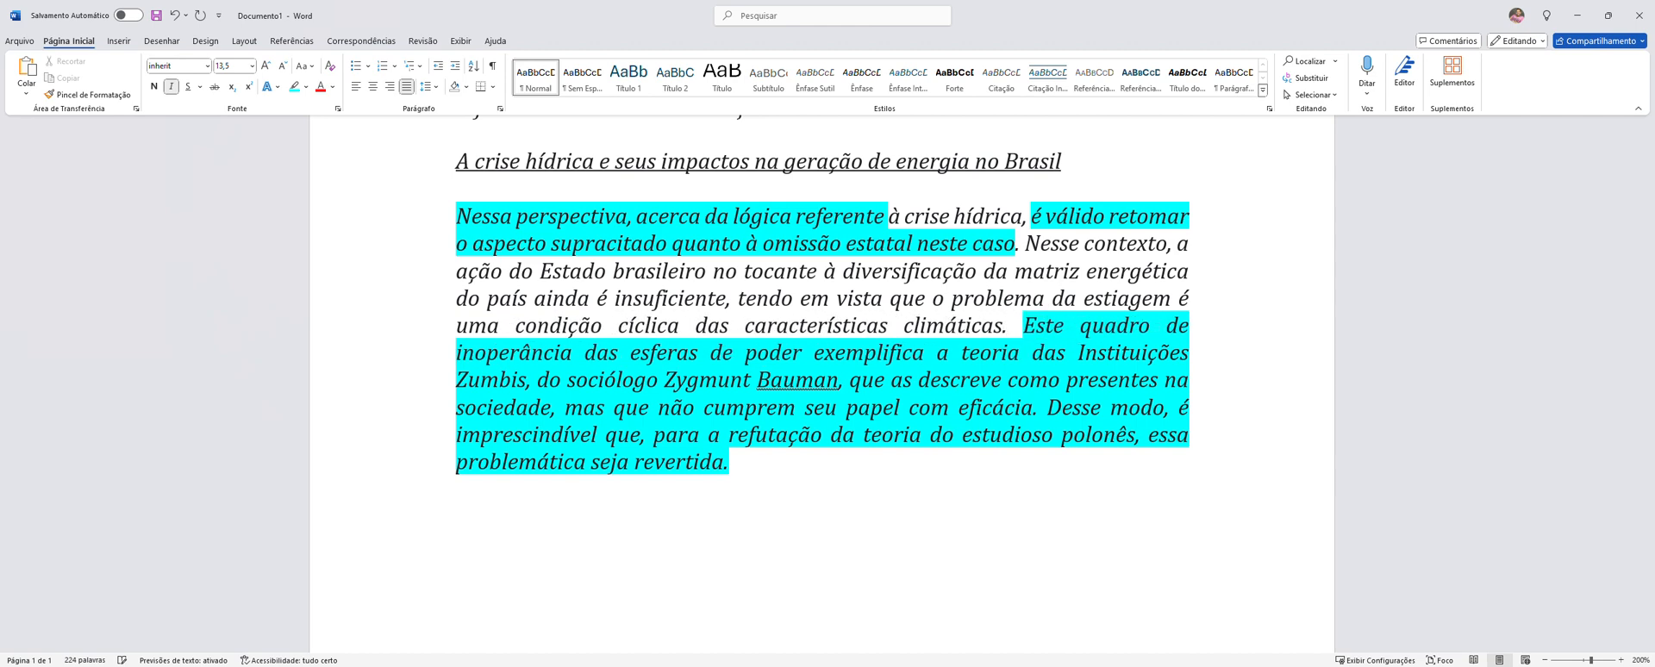
{"action": "type", "text": "do"}
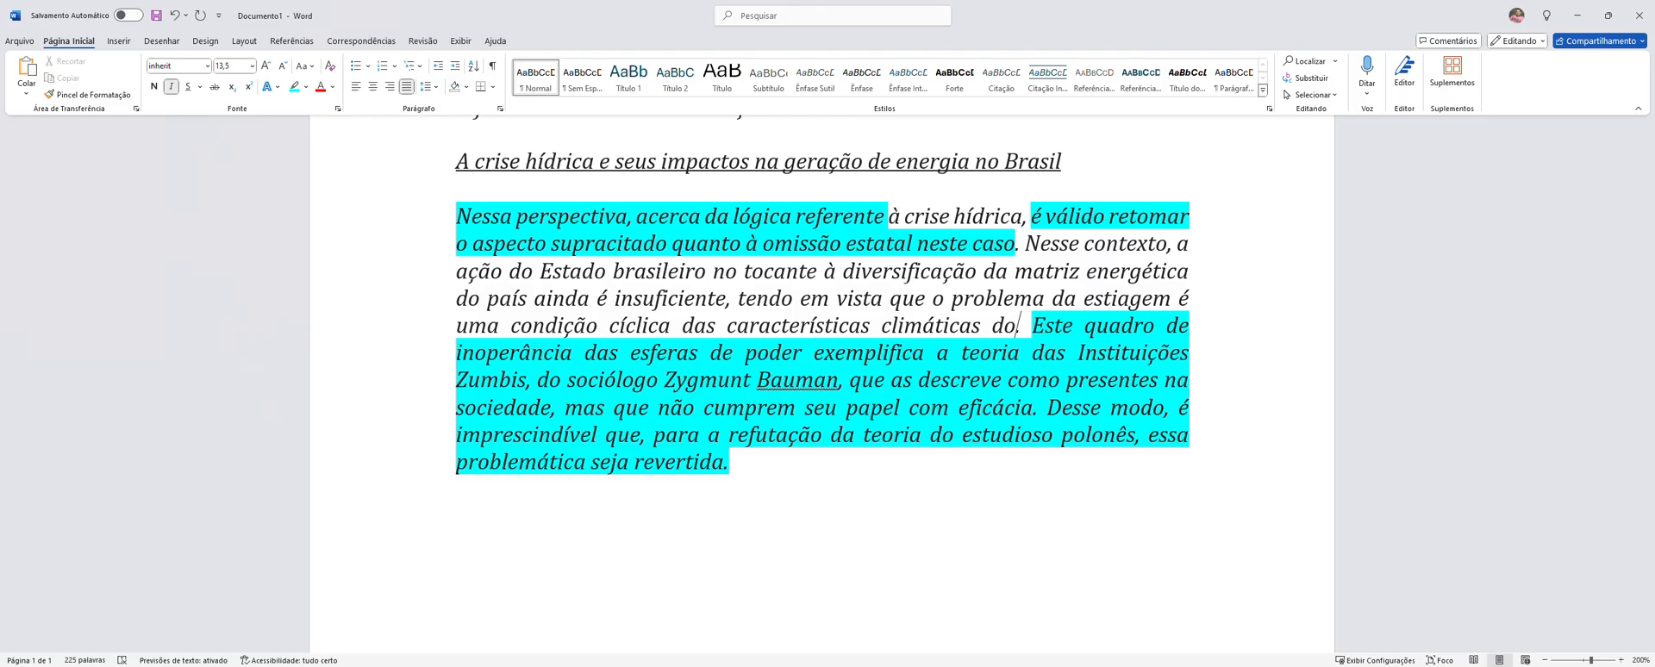
{"action": "type", "text": "pa"}
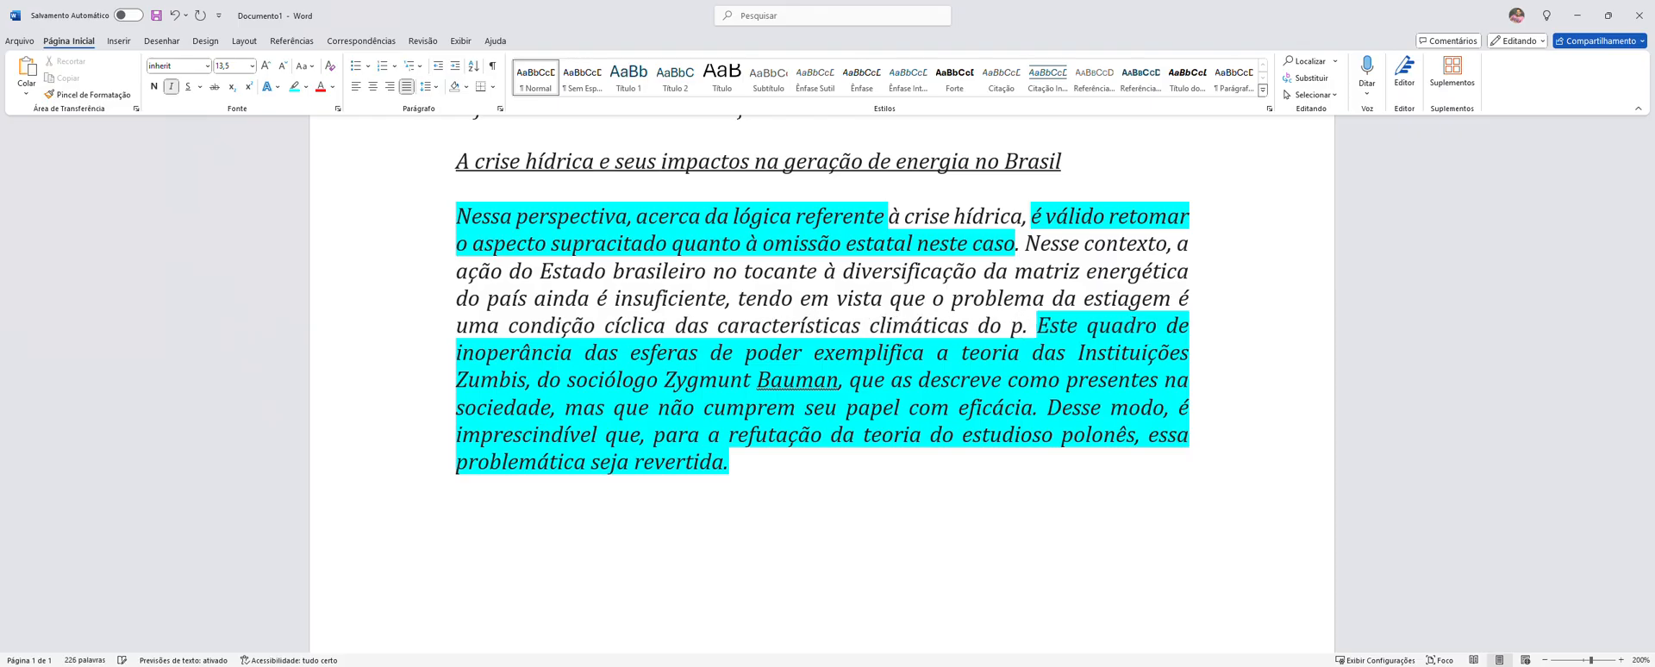
{"action": "type", "text": "ís e af"}
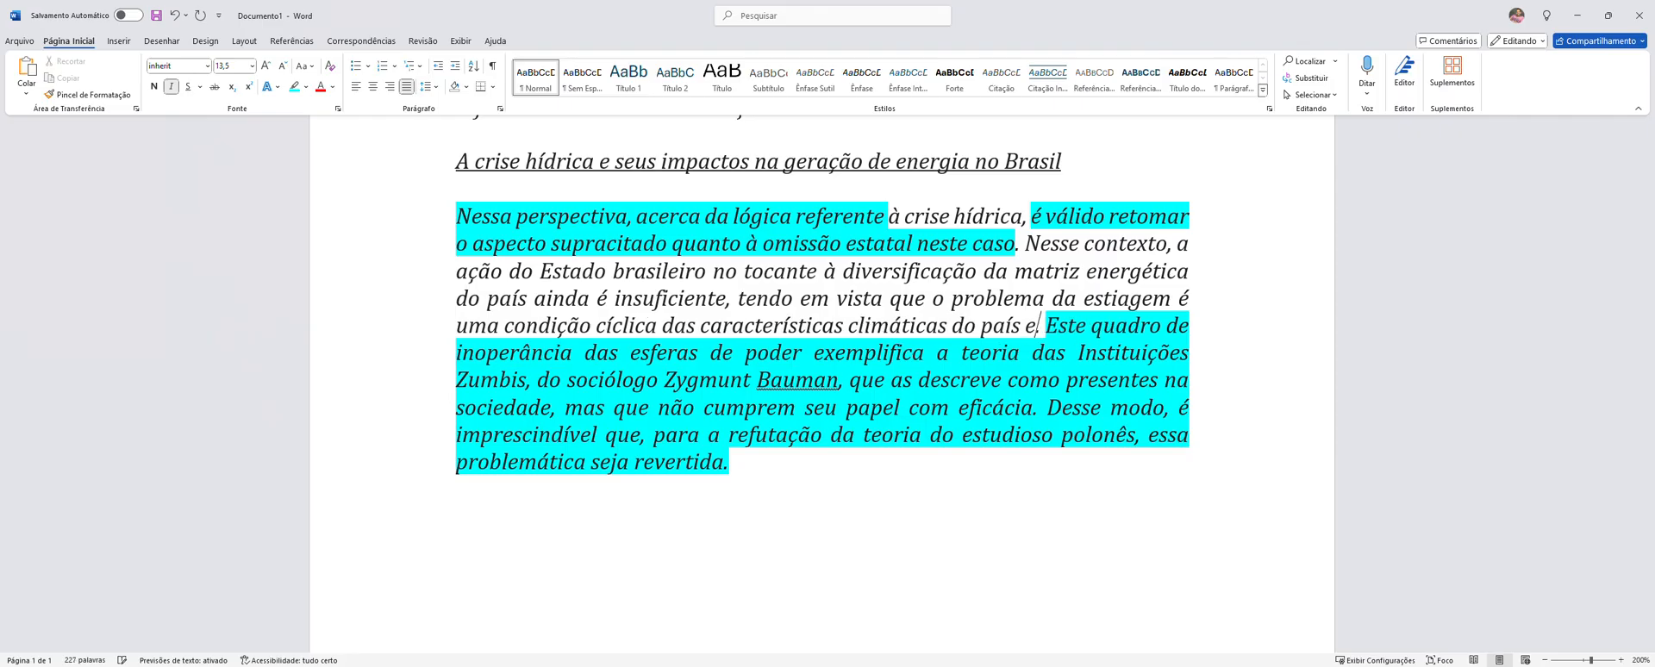
Continue the clause after "do país e" with "afeta diretamente a nossa capacidade de produção de energia"
{"action": "type", "text": "eta direta"}
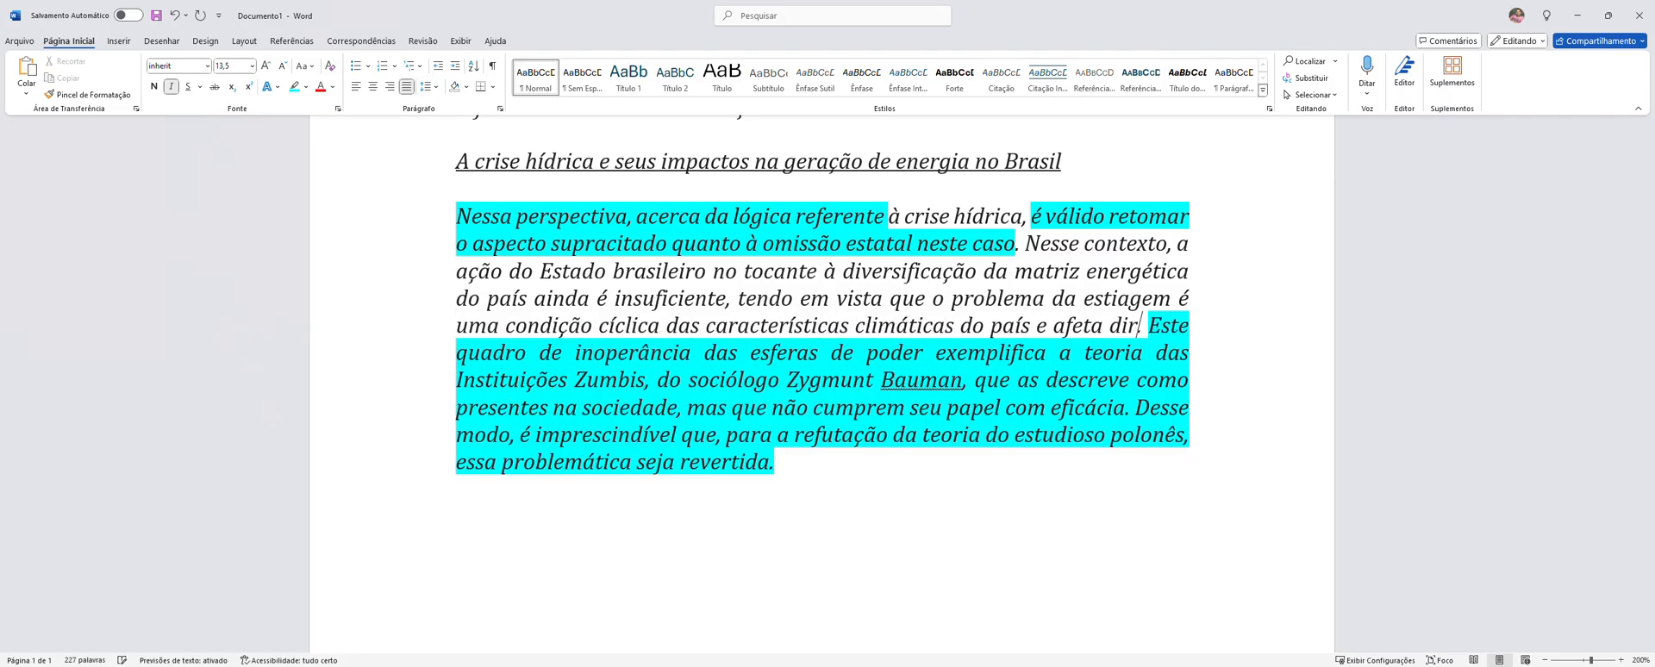
{"action": "type", "text": "mente a n"}
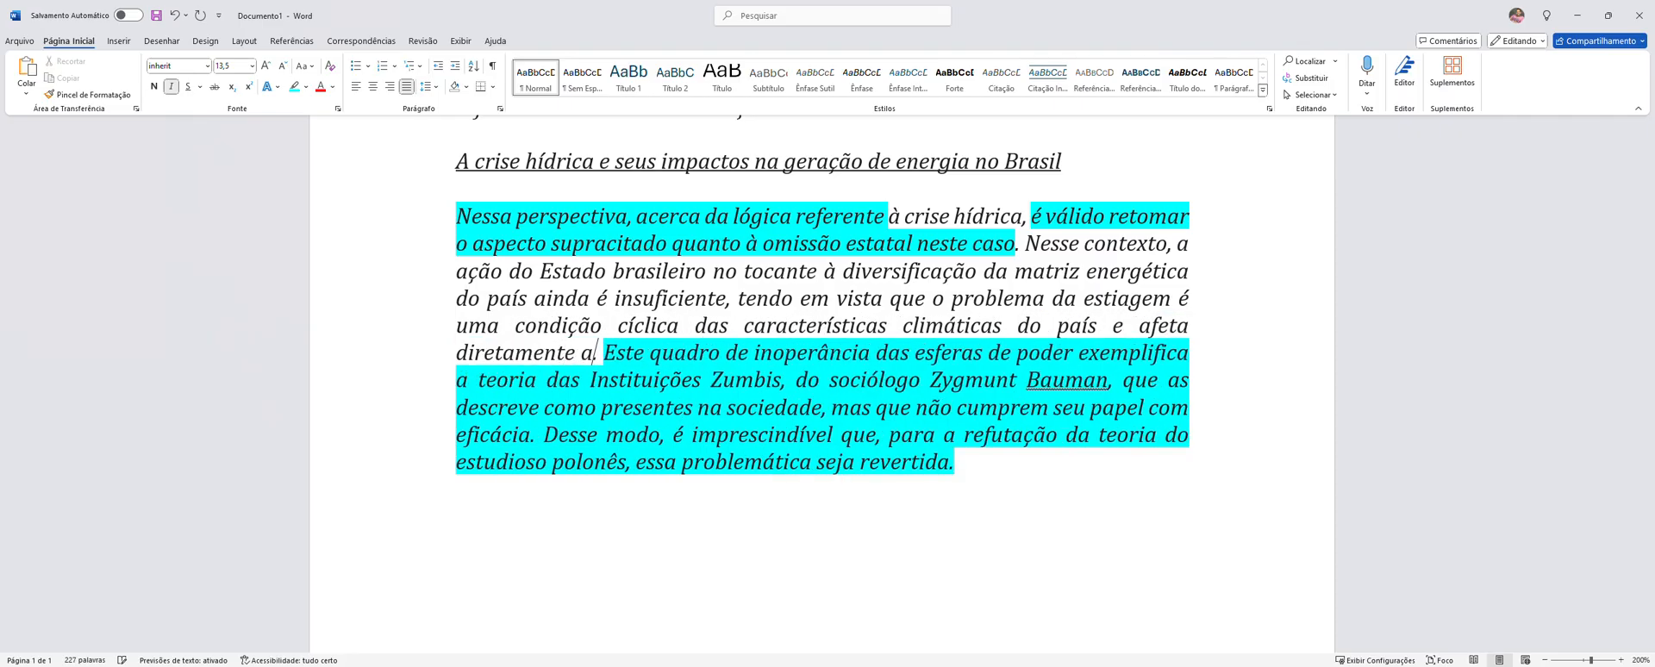
{"action": "type", "text": "ossa"}
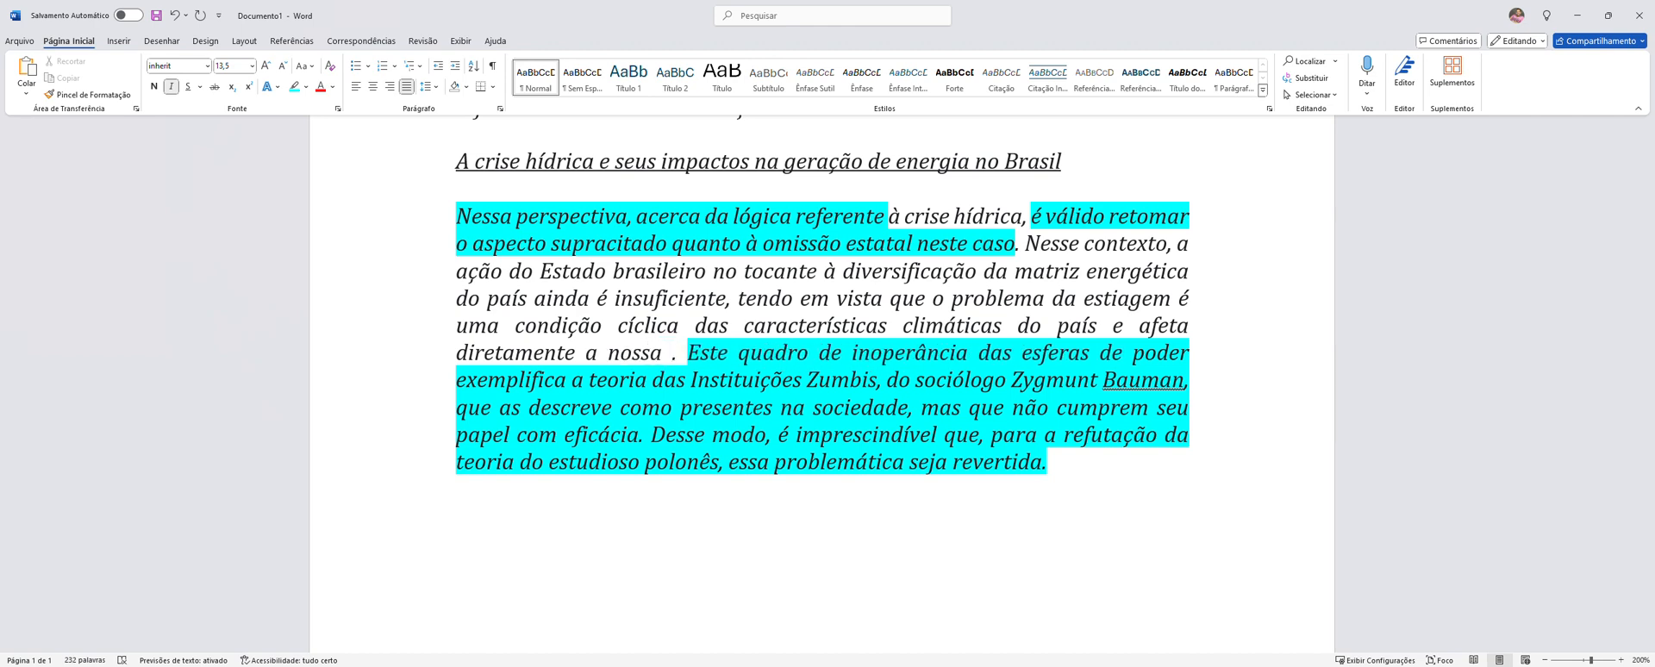
{"action": "type", "text": " c"}
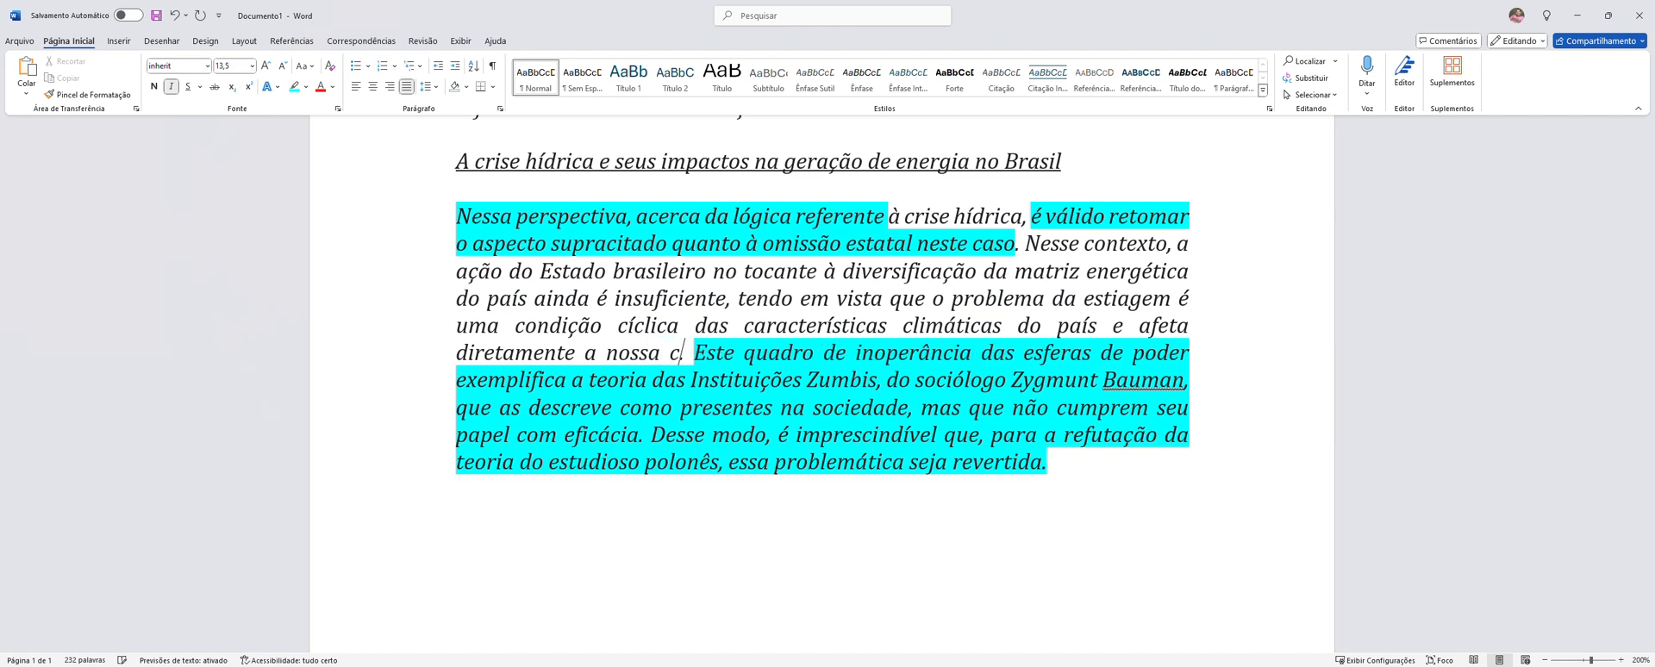
{"action": "type", "text": "apacidade d"}
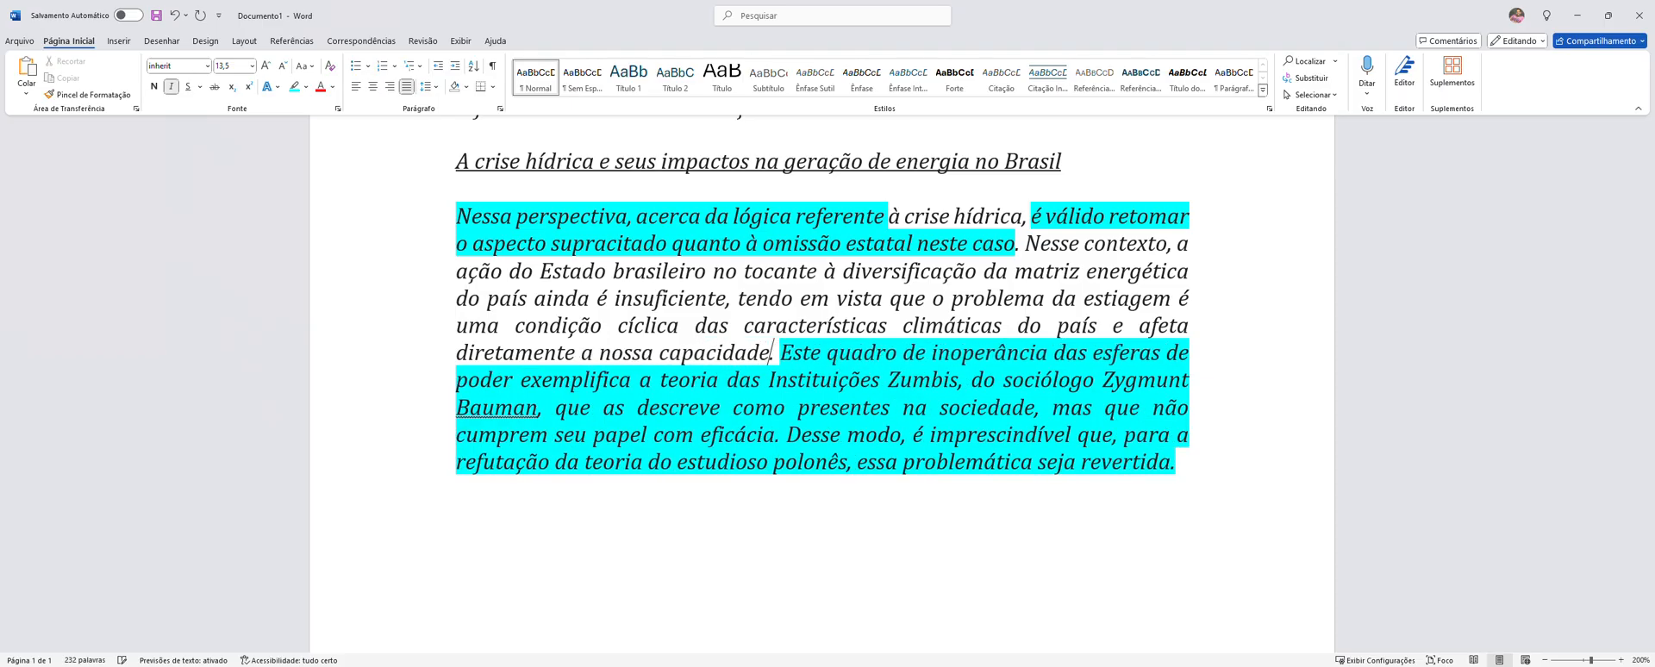
{"action": "type", "text": "e prod"}
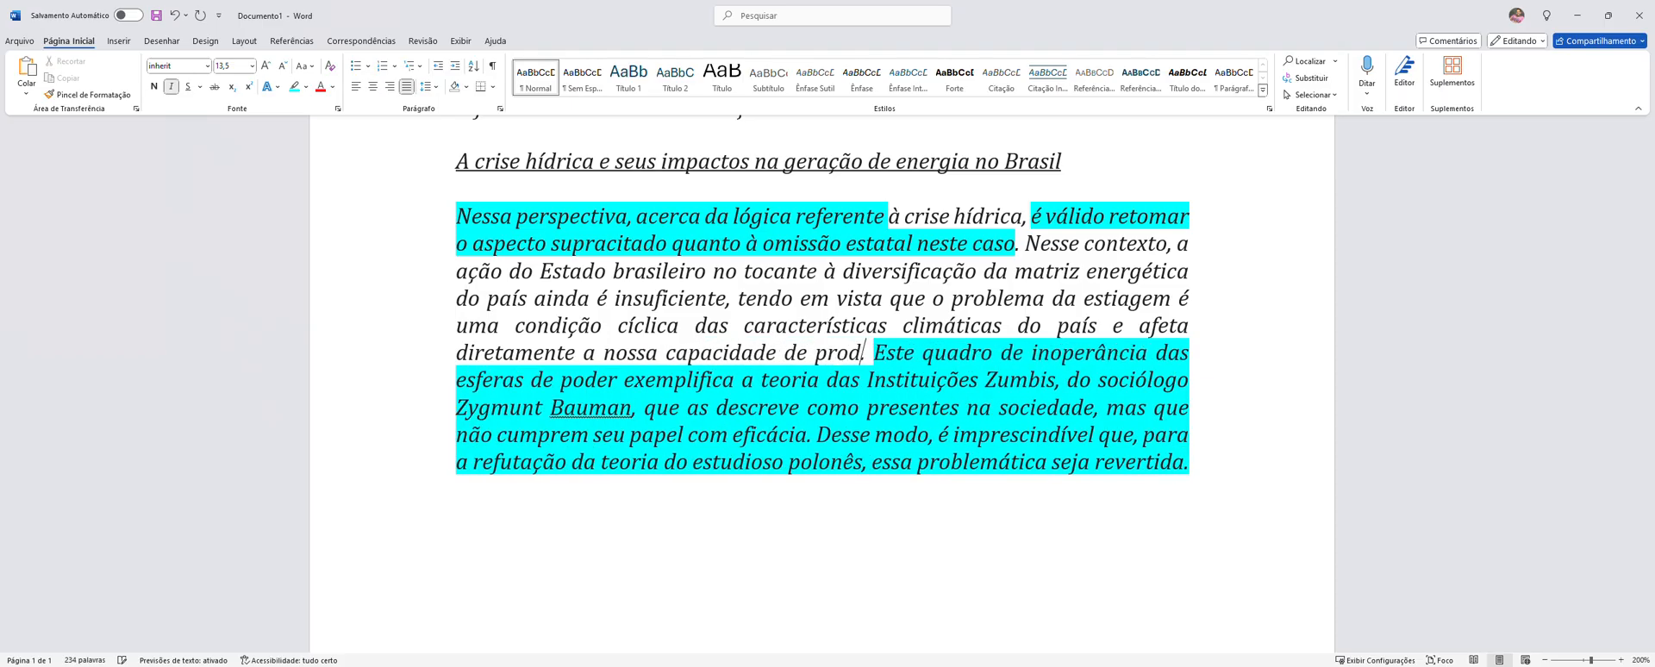
{"action": "type", "text": "ução"}
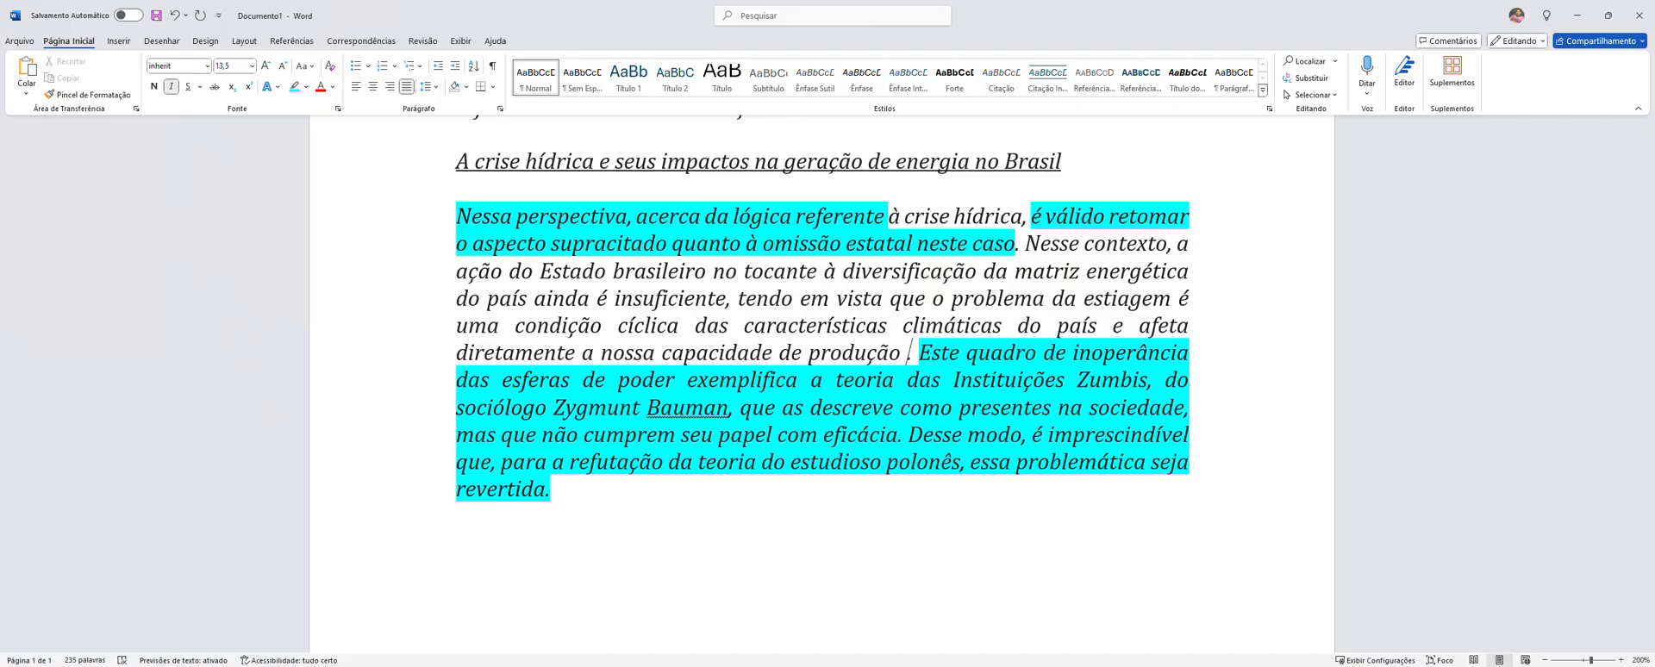
{"action": "type", "text": " de energia"}
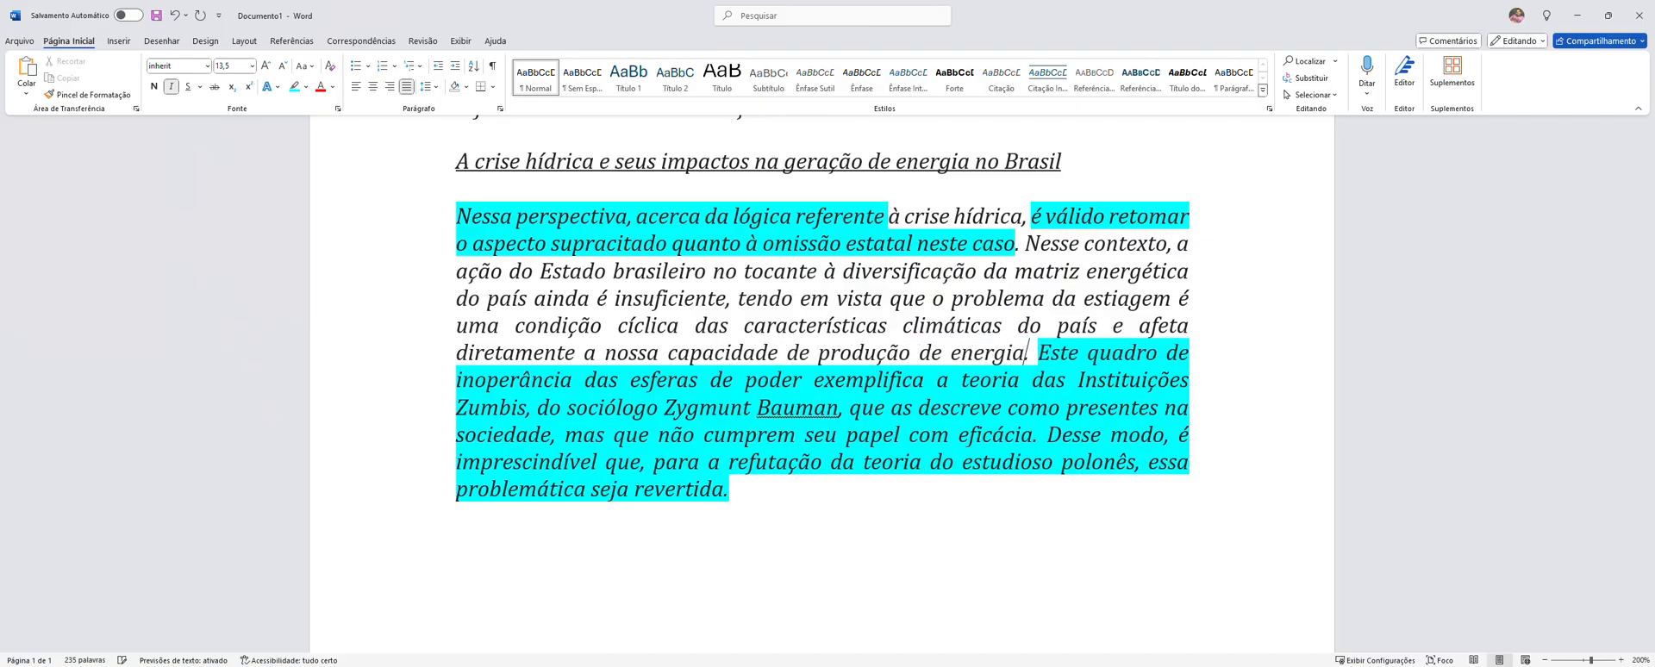
Finish the sentence with "– o que compromete o funcionamento da nação" after "produção de energia"
{"action": "type", "text": " -"}
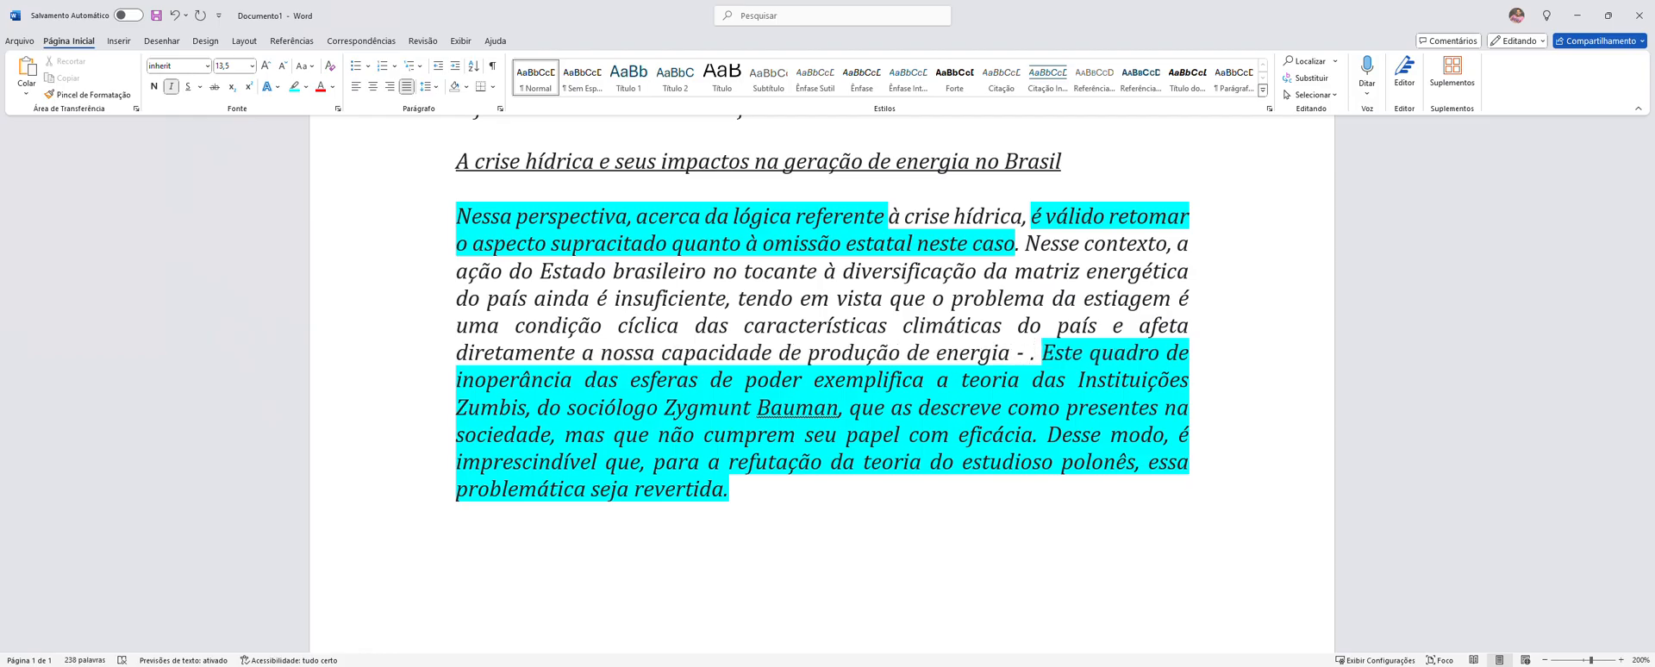
{"action": "type", "text": " o q"}
{"action": "type", "text": "ue comprom"}
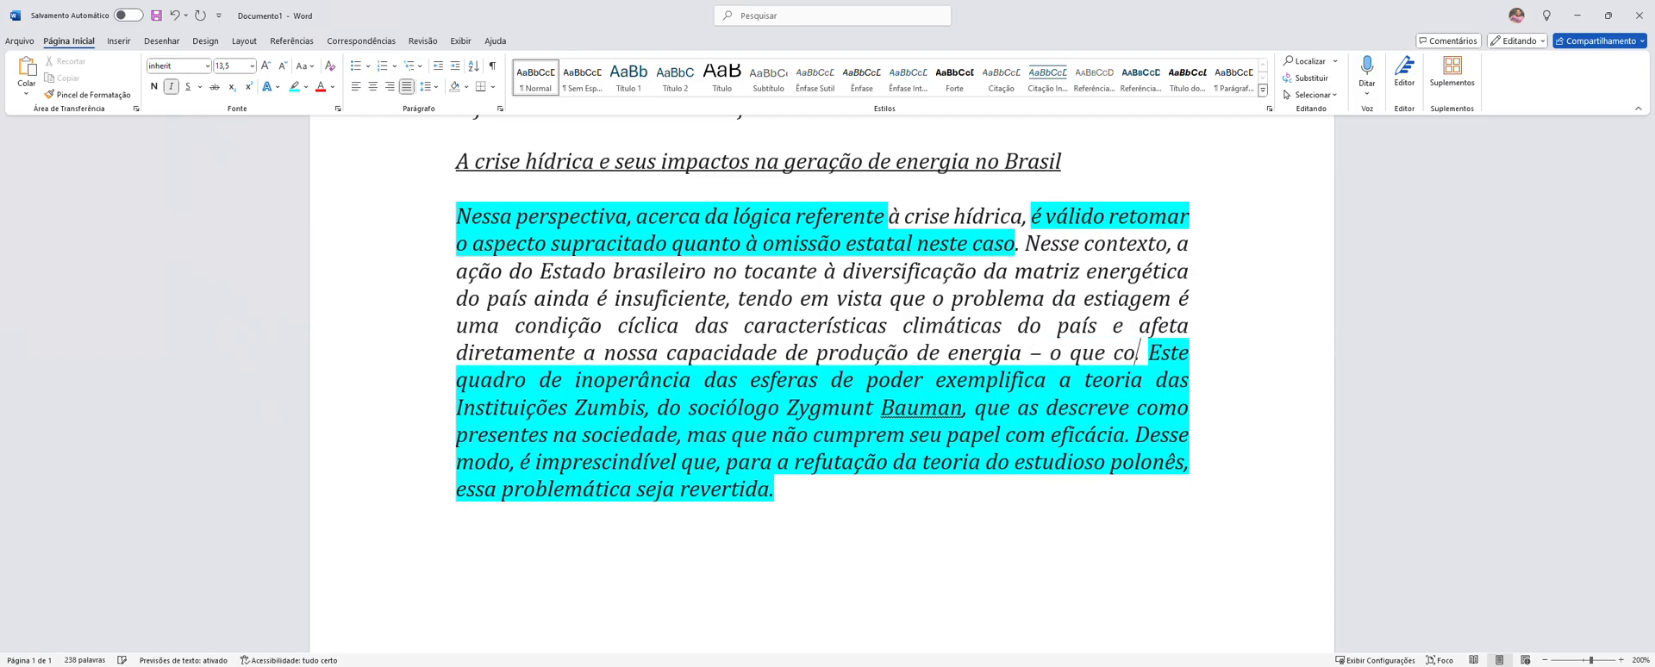
{"action": "type", "text": "ete o fu"}
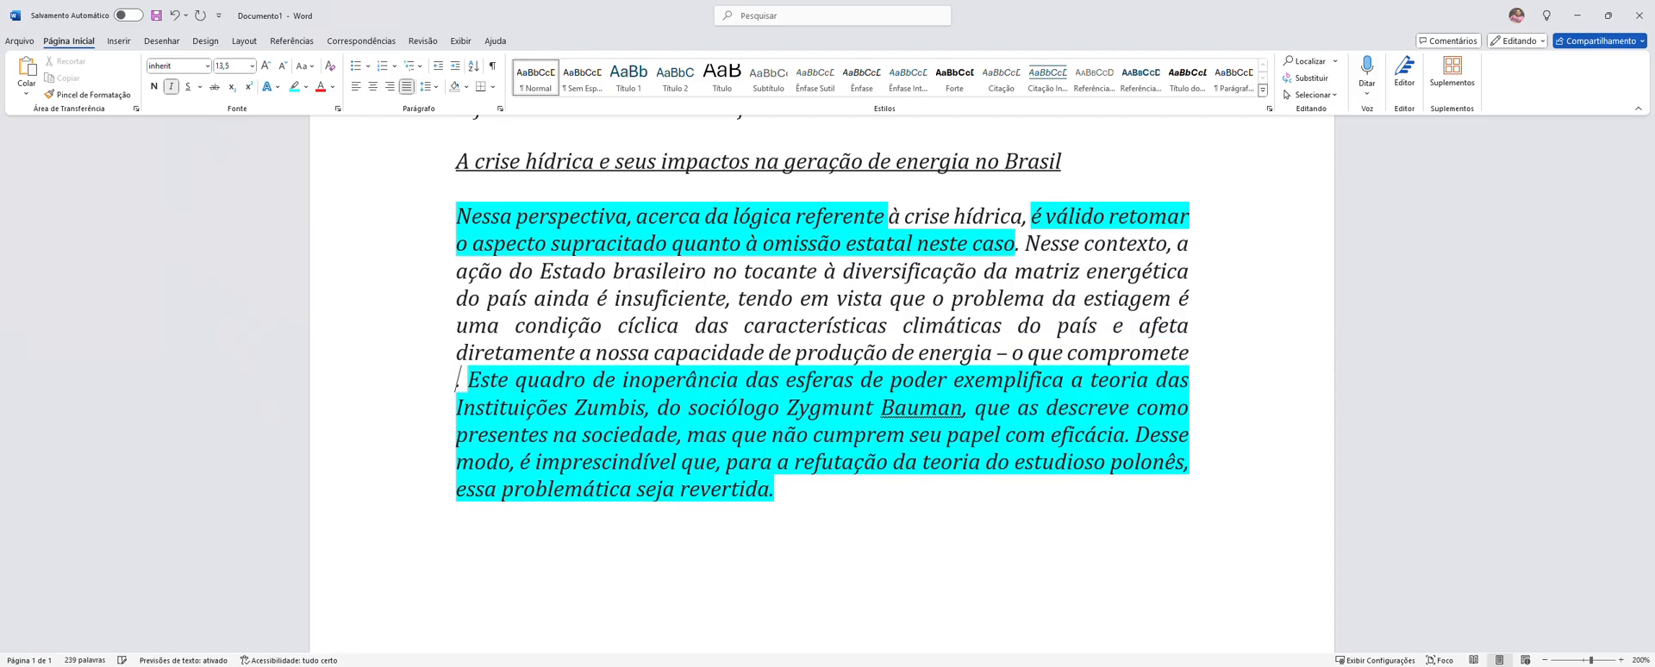
{"action": "type", "text": "ncionamento"}
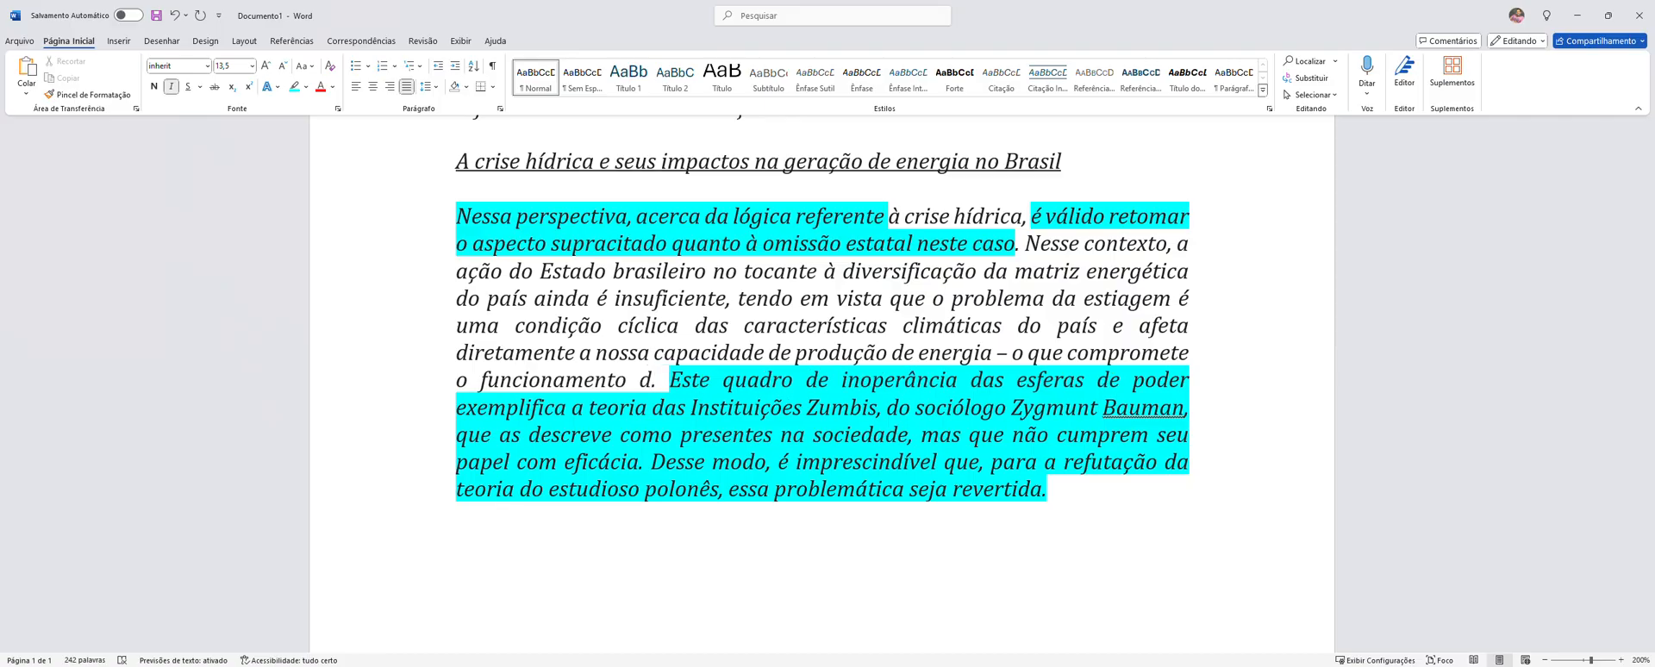
{"action": "type", "text": " da nação"}
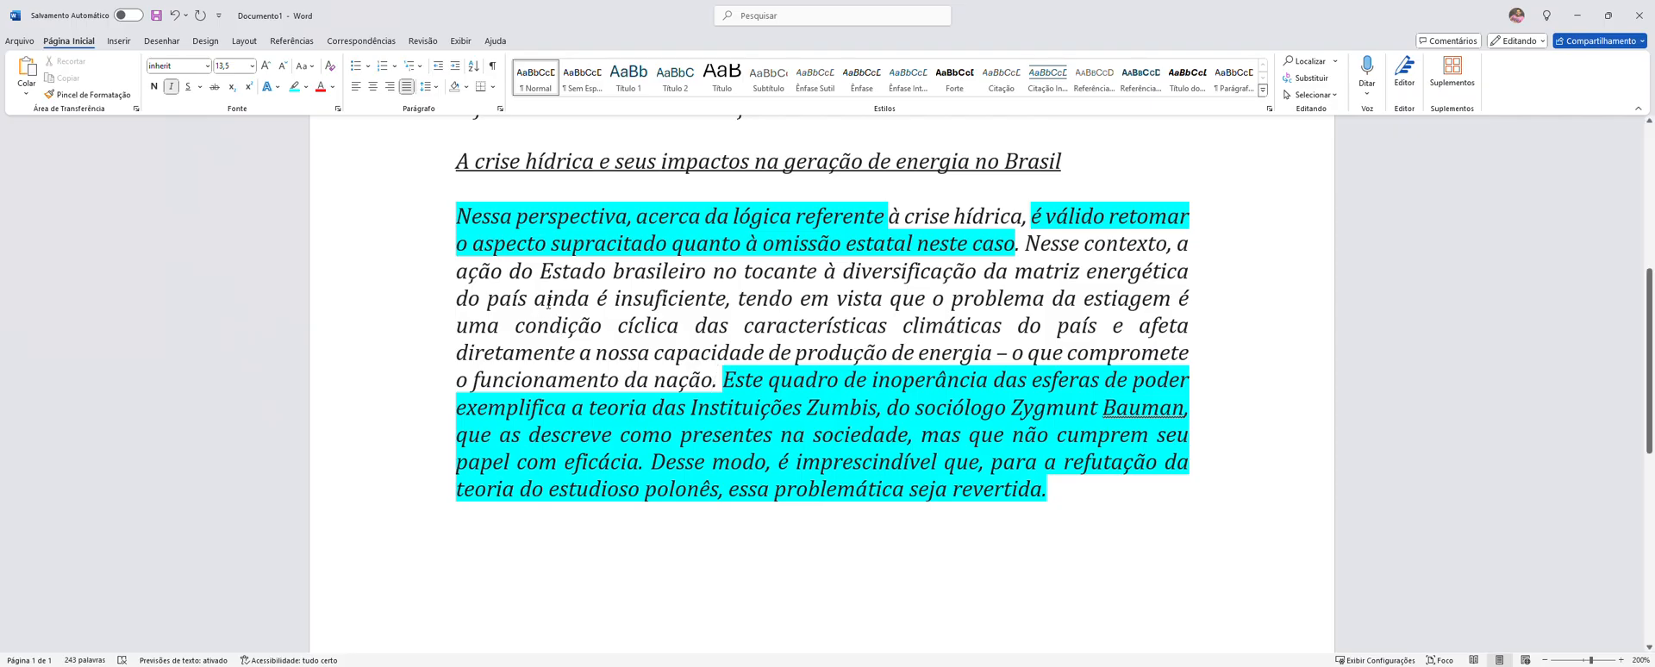
Review the water crisis paragraph and select the newly written passage from "Nesse contexto" to "funcionamento da nação"
{"action": "scroll", "coordinate": [594, 288], "scroll_direction": "up", "scroll_amount": 5}
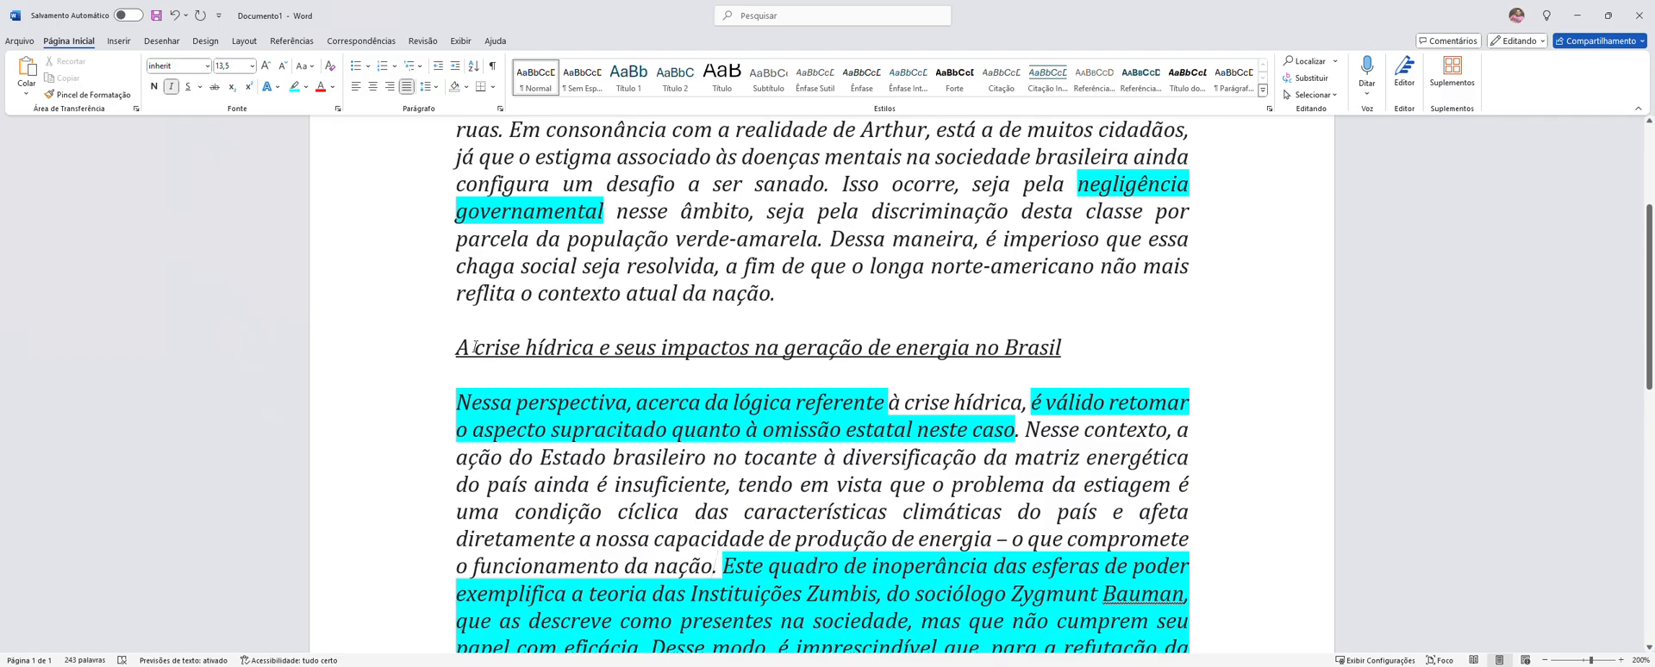
{"action": "scroll", "coordinate": [432, 377], "scroll_direction": "down", "scroll_amount": 8}
{"action": "scroll", "coordinate": [422, 377], "scroll_direction": "up", "scroll_amount": 2}
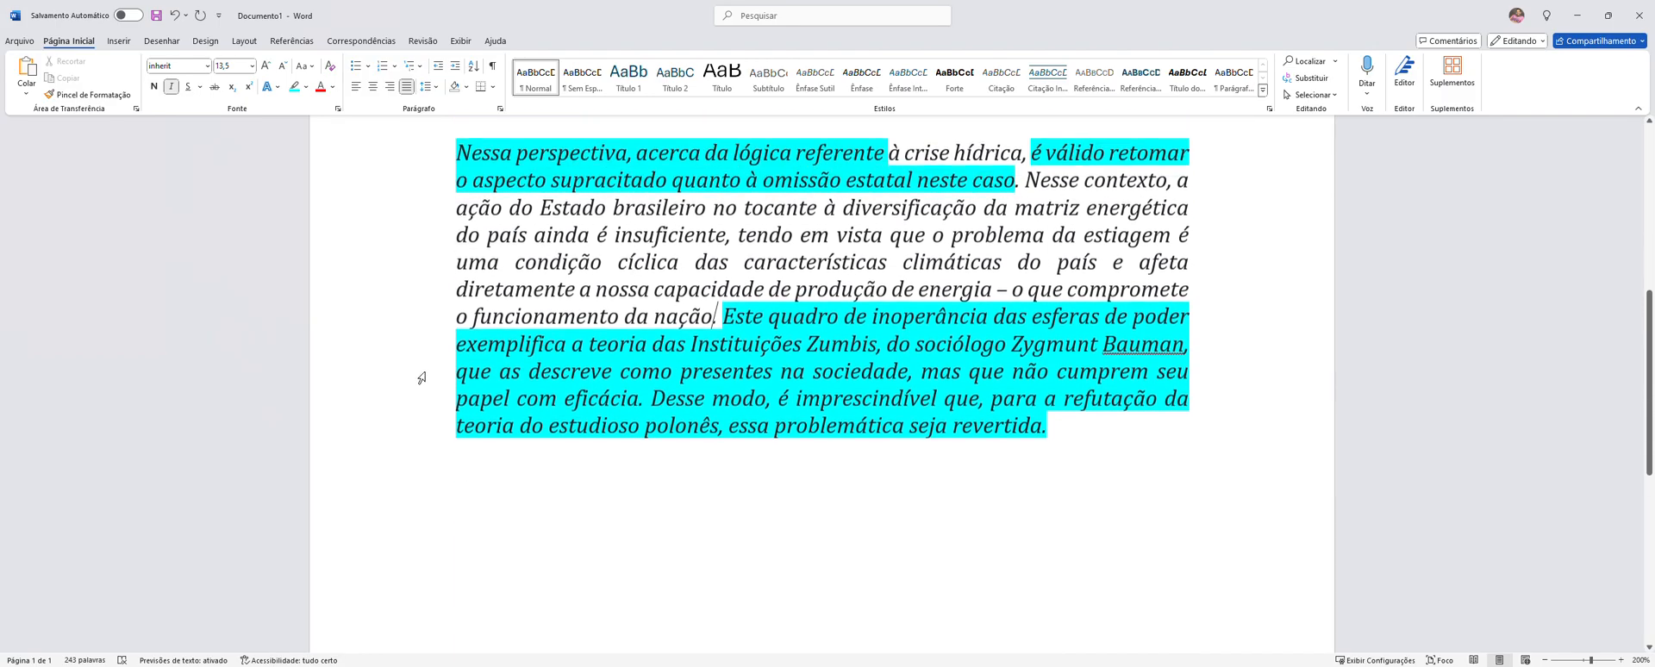
{"action": "scroll", "coordinate": [421, 378], "scroll_direction": "up", "scroll_amount": 2}
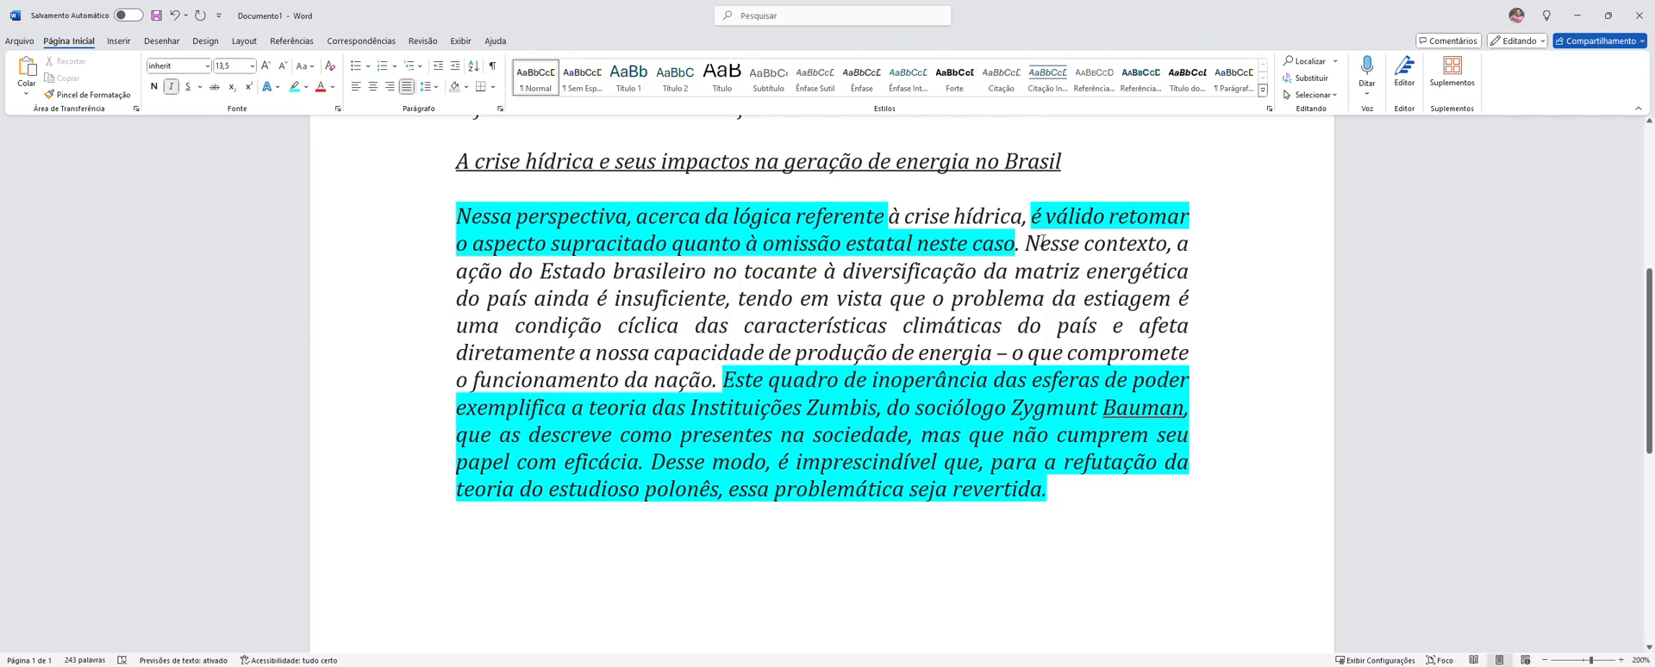
{"action": "left_click_drag", "start_coordinate": [1030, 245], "coordinate": [720, 377]}
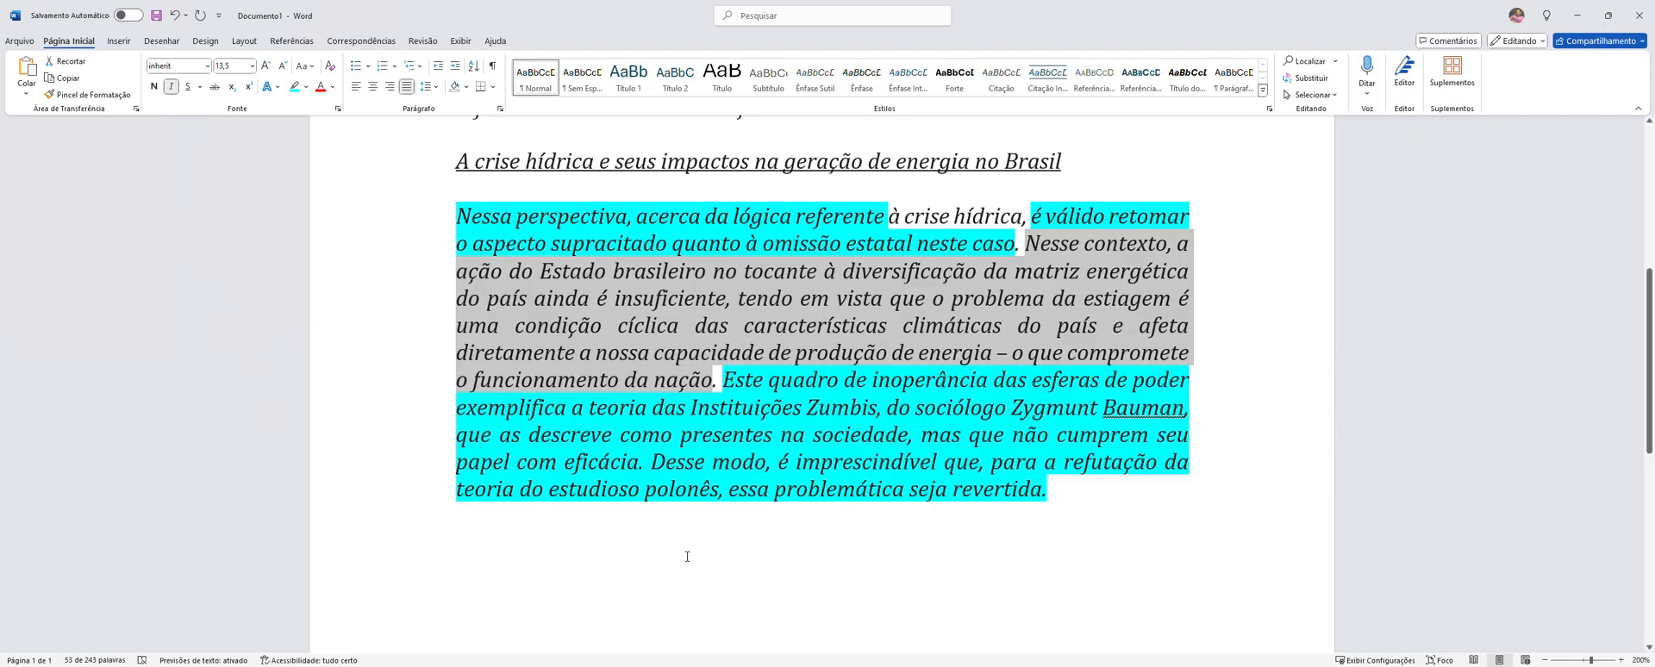
{"action": "left_click_drag", "start_coordinate": [903, 218], "coordinate": [716, 380]}
Select the title "A crise hídrica e seus impactos na geração de energia no Brasil" with its whole paragraph and create a new blank document
{"action": "scroll", "coordinate": [873, 582], "scroll_direction": "up", "scroll_amount": 1}
{"action": "scroll", "coordinate": [422, 285], "scroll_direction": "up", "scroll_amount": 1}
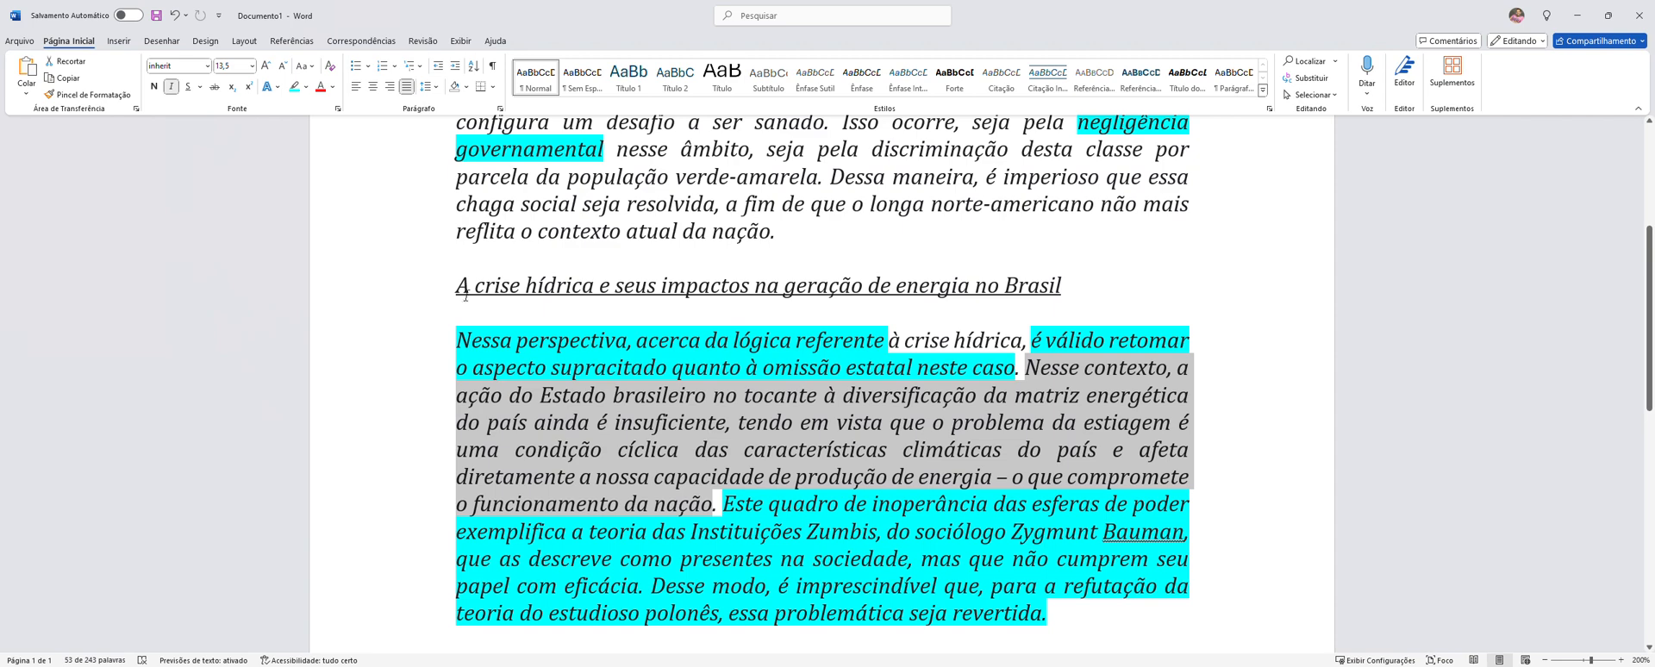
{"action": "left_click_drag", "start_coordinate": [466, 295], "coordinate": [1043, 609]}
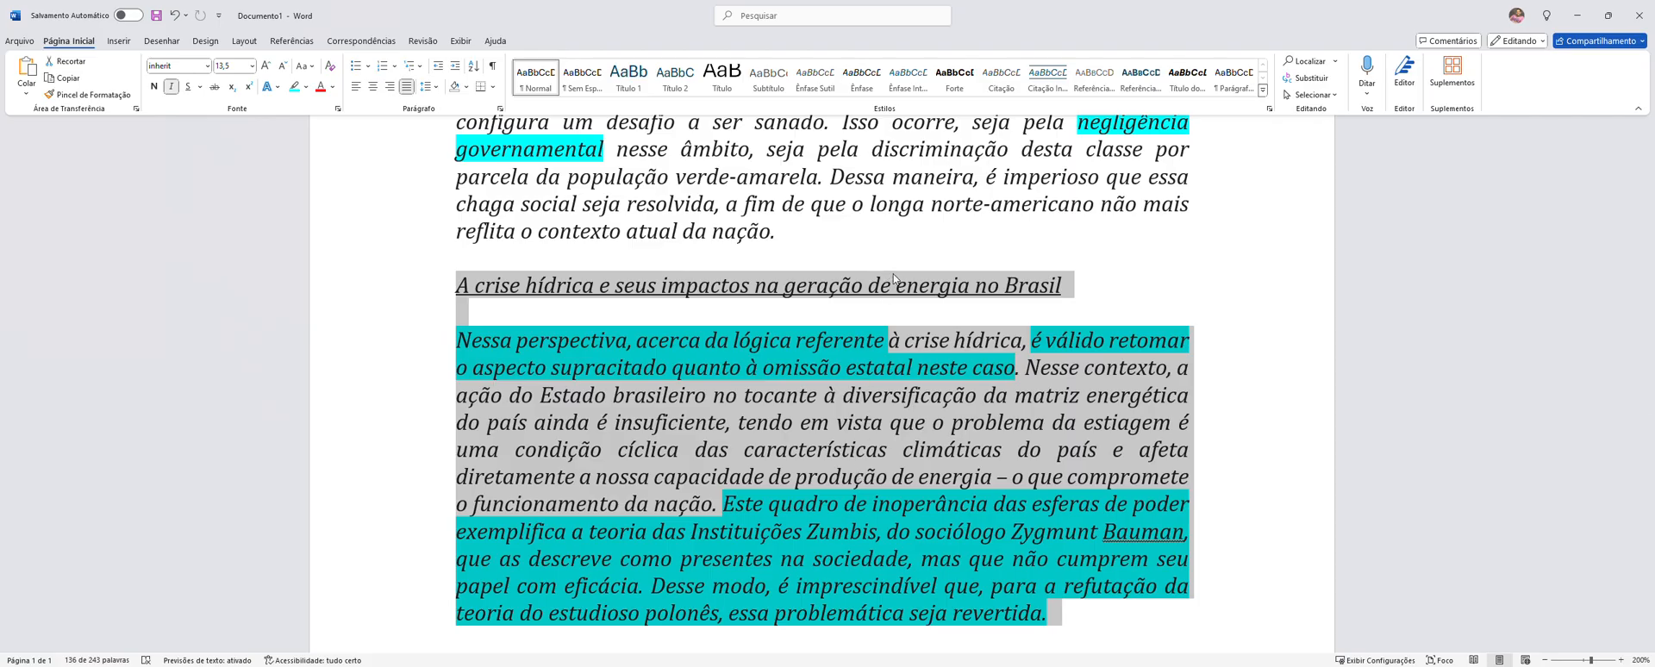
{"action": "left_click", "coordinate": [20, 41]}
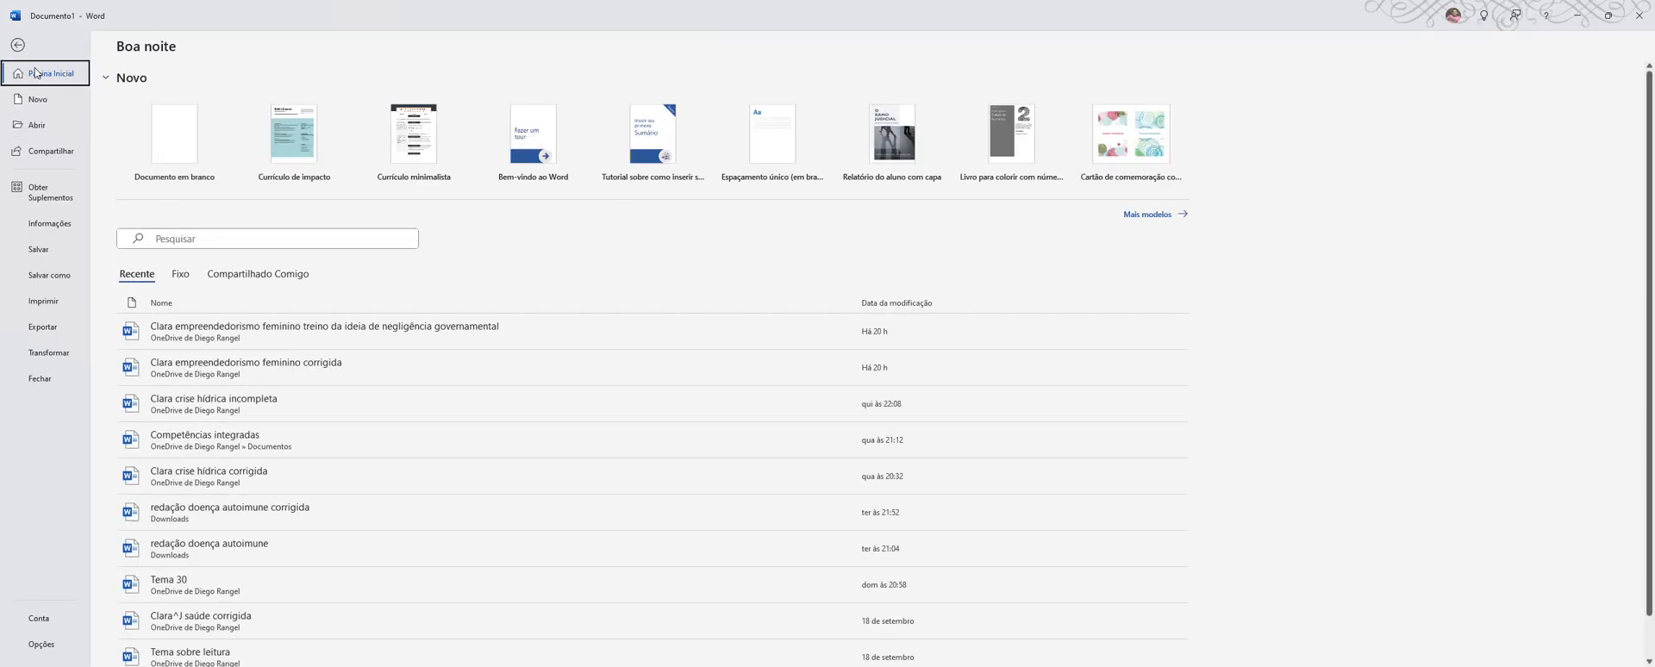
{"action": "left_click", "coordinate": [169, 148]}
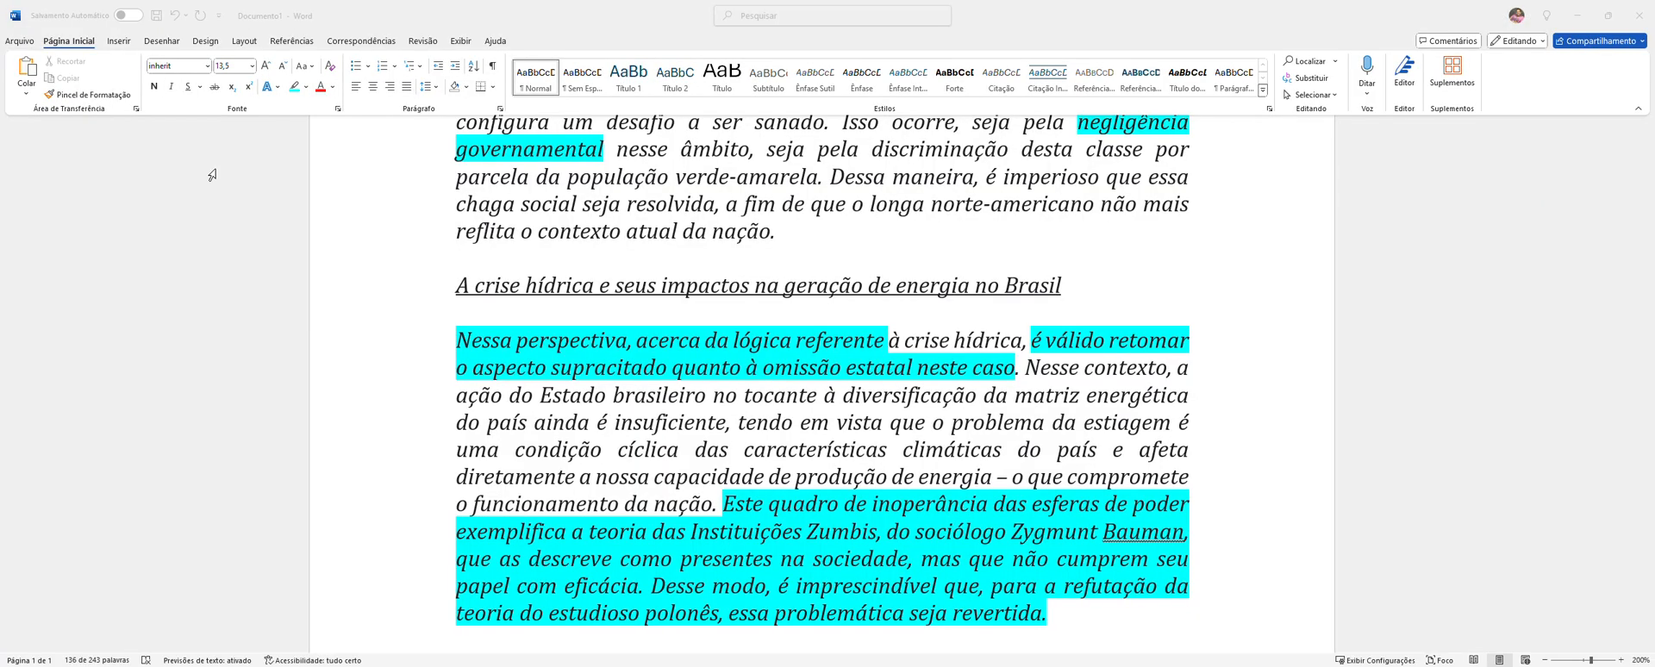